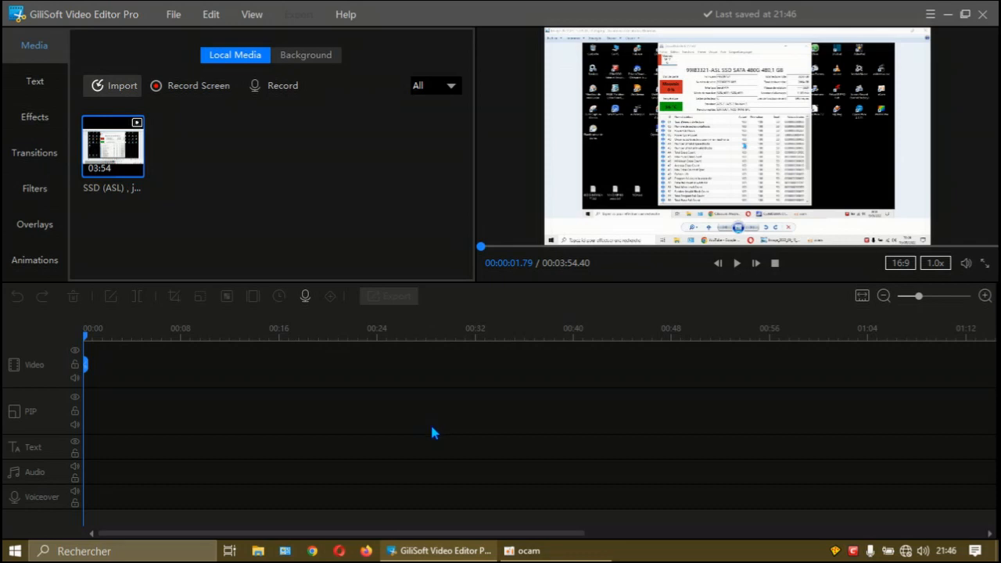
# Place the SSD (ASL) clip at the start of the video track and separate its audio onto the audio track
pyautogui.moveTo(118, 144); pyautogui.dragTo(192, 364)
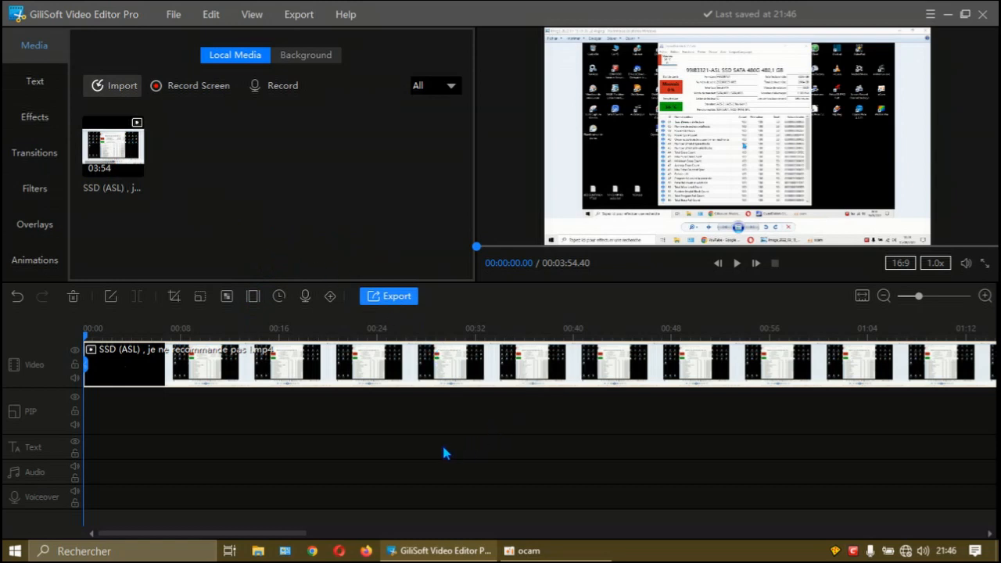
pyautogui.doubleClick(385, 367)
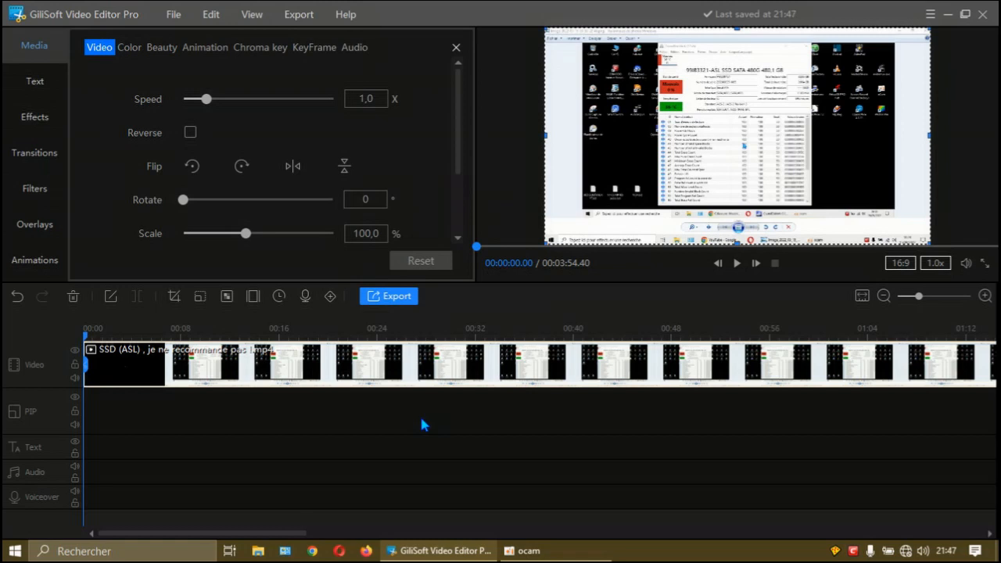
pyautogui.rightClick(317, 374)
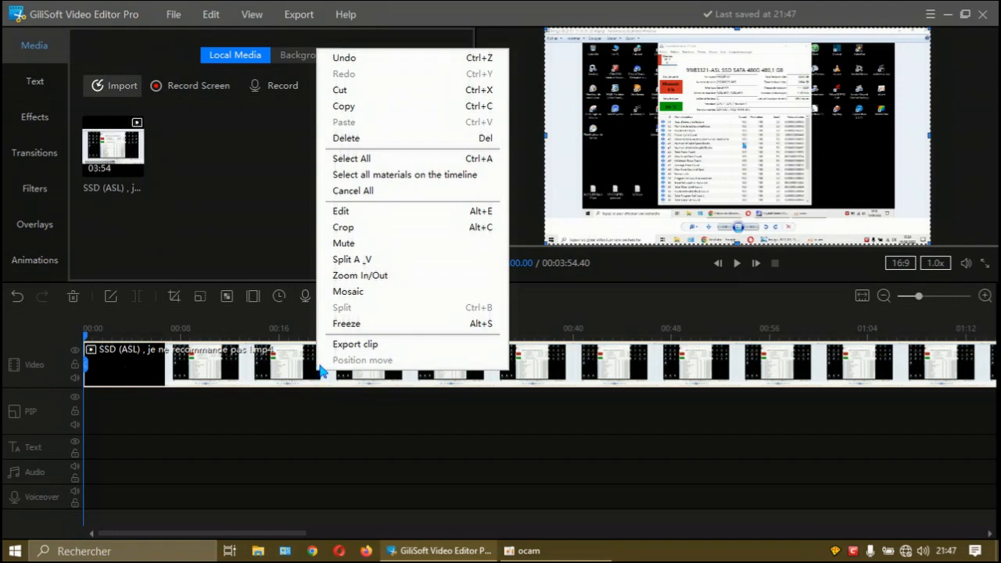
pyautogui.click(364, 260)
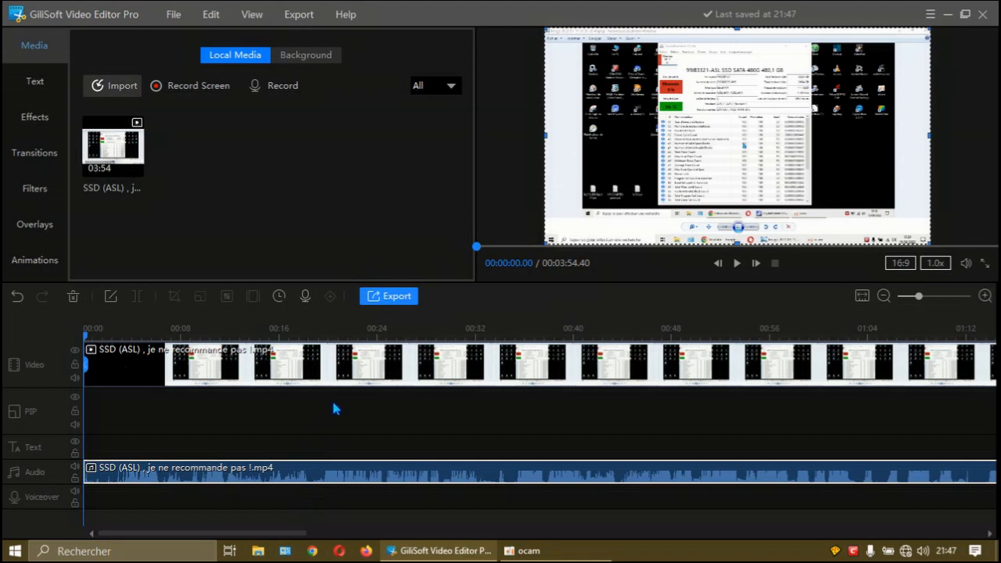
# View the edit settings of the video clip and of its separated audio clip
pyautogui.doubleClick(371, 368)
pyautogui.click(377, 467)
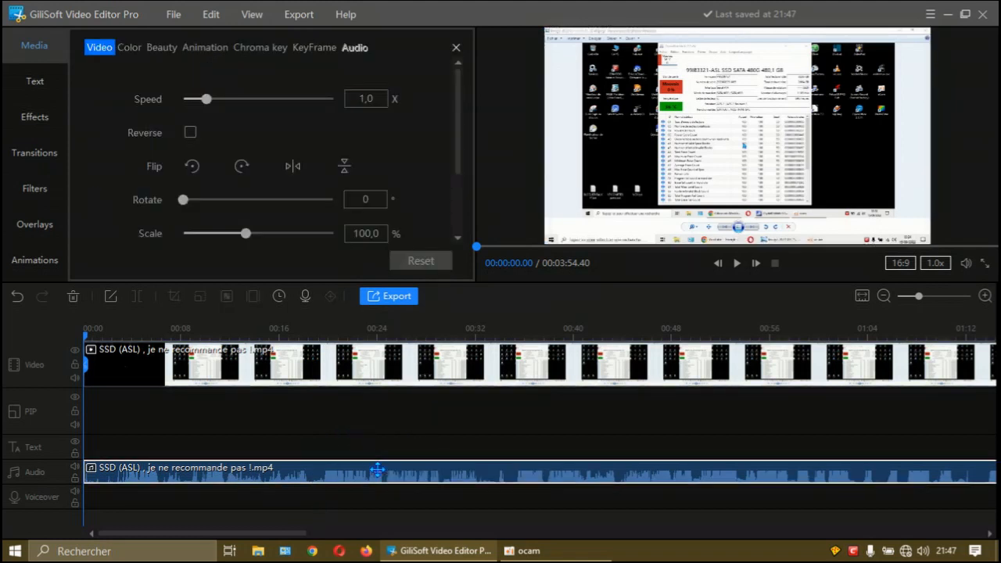
pyautogui.click(414, 364)
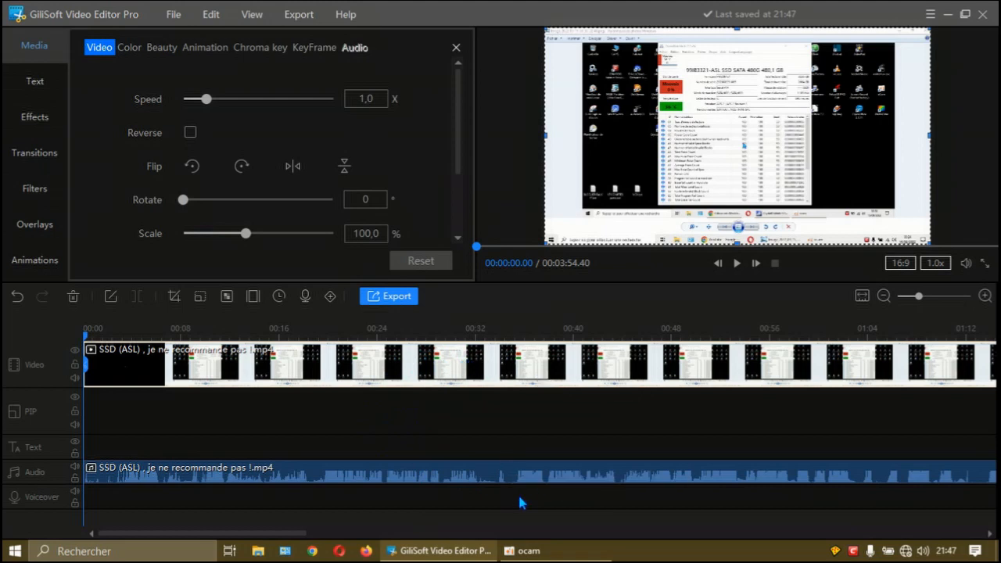
pyautogui.click(426, 474)
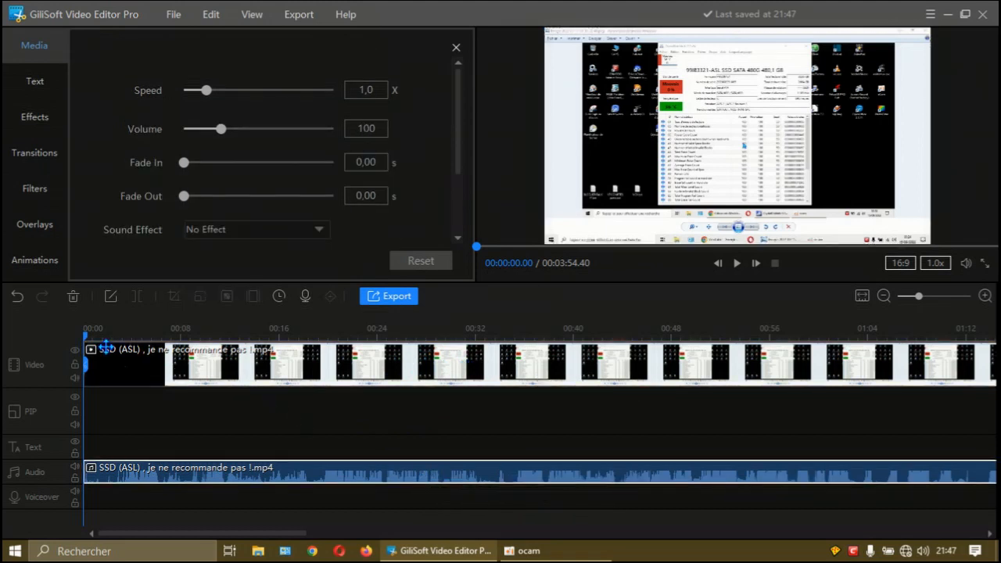
# Preview the opening seconds and split the separated audio clip at 00:00:03.51
pyautogui.moveTo(87, 348); pyautogui.dragTo(279, 348)
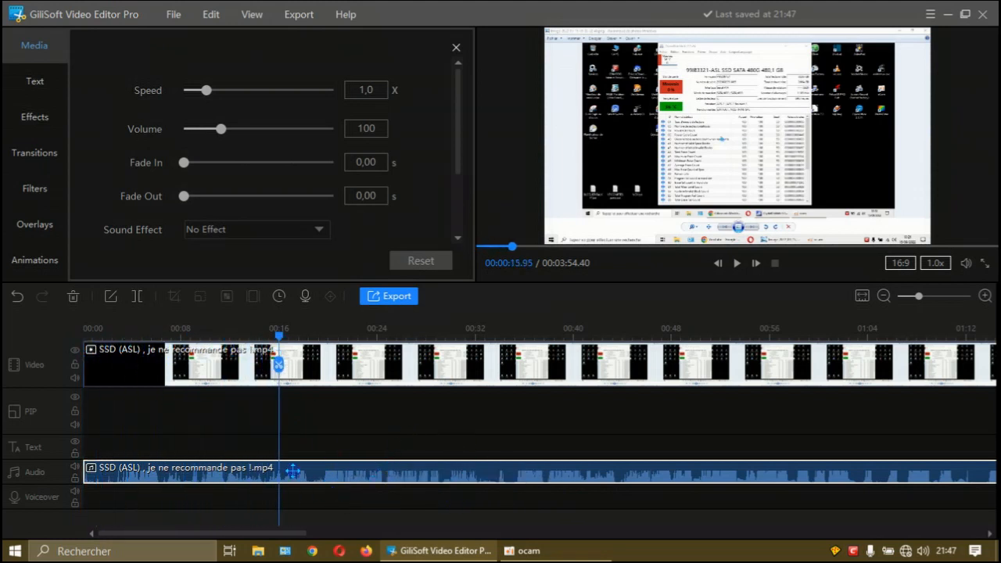
pyautogui.moveTo(279, 348); pyautogui.dragTo(84, 348)
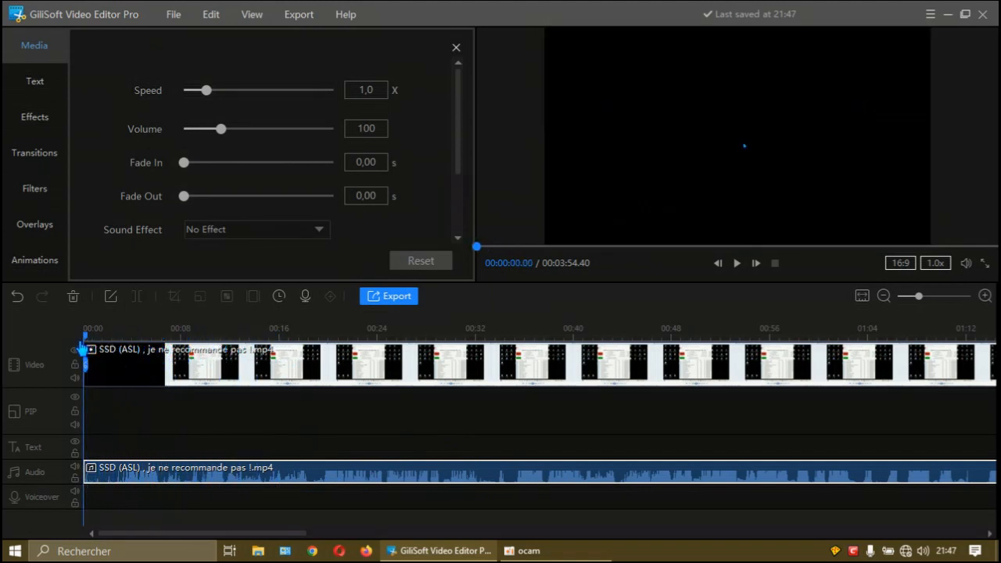
pyautogui.click(737, 262)
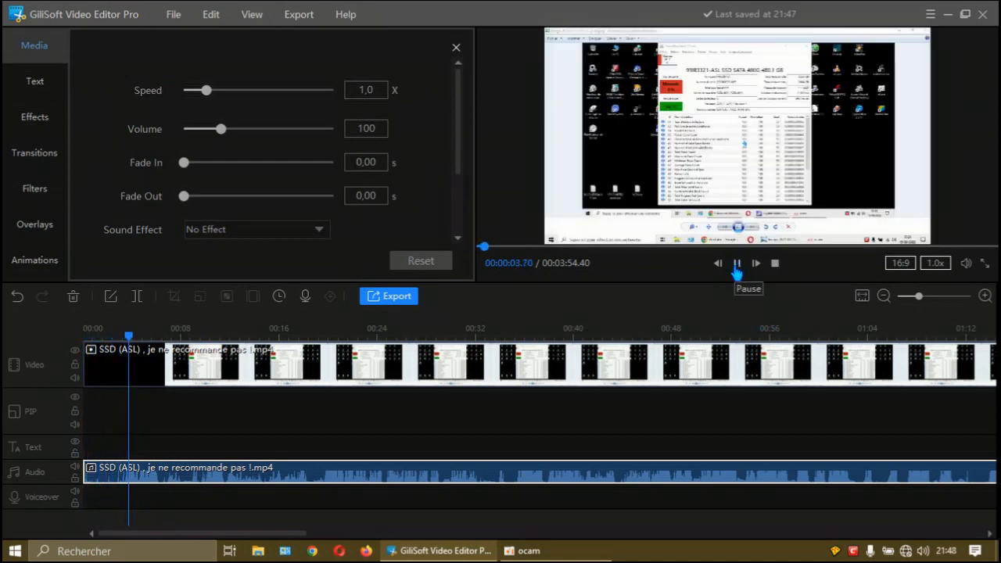
pyautogui.click(737, 266)
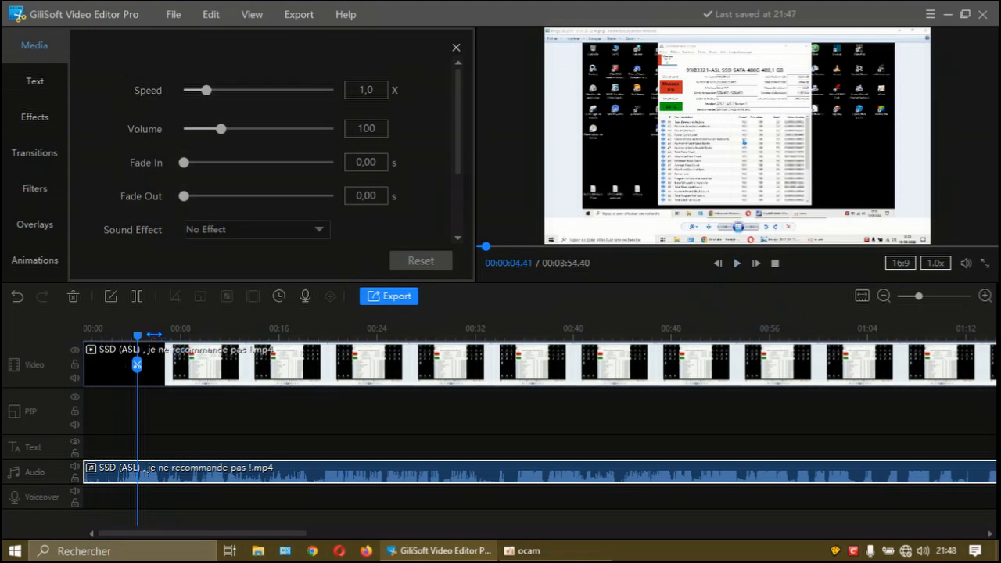
pyautogui.moveTo(138, 342); pyautogui.dragTo(130, 344)
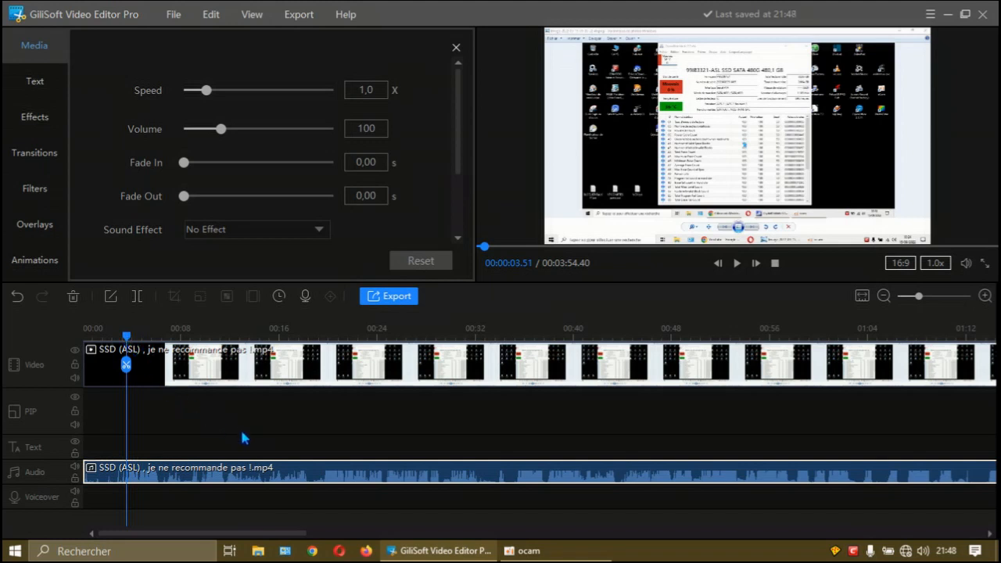
pyautogui.rightClick(191, 475)
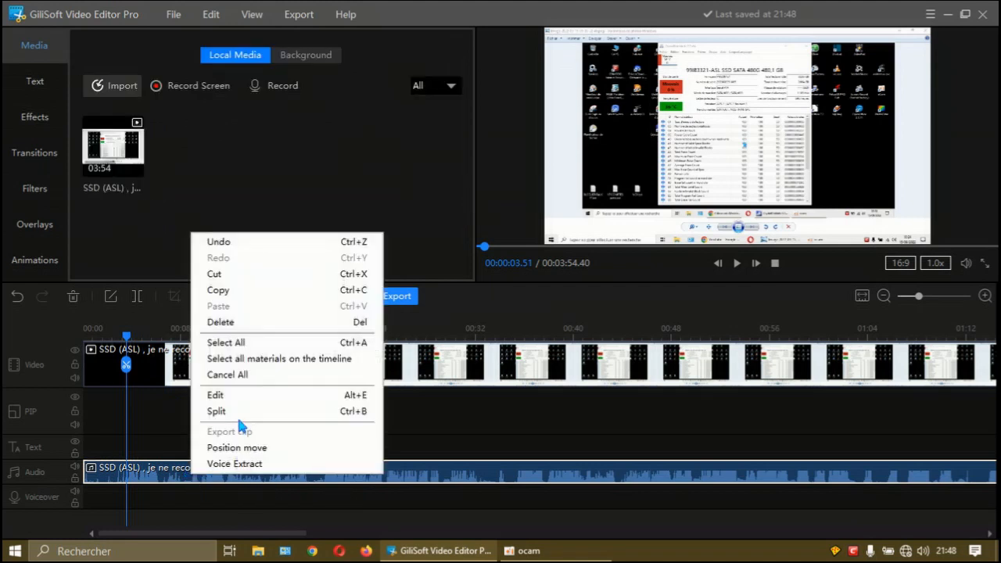
pyautogui.click(240, 411)
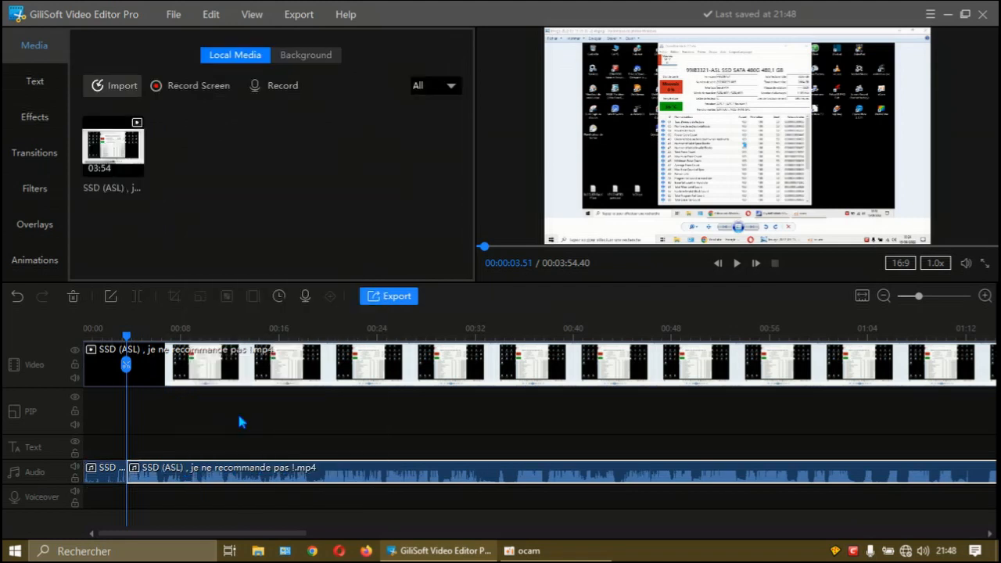
# Delete the short opening audio segment before the split and play the start of the timeline to check it
pyautogui.moveTo(128, 344); pyautogui.dragTo(166, 344)
pyautogui.click(107, 469)
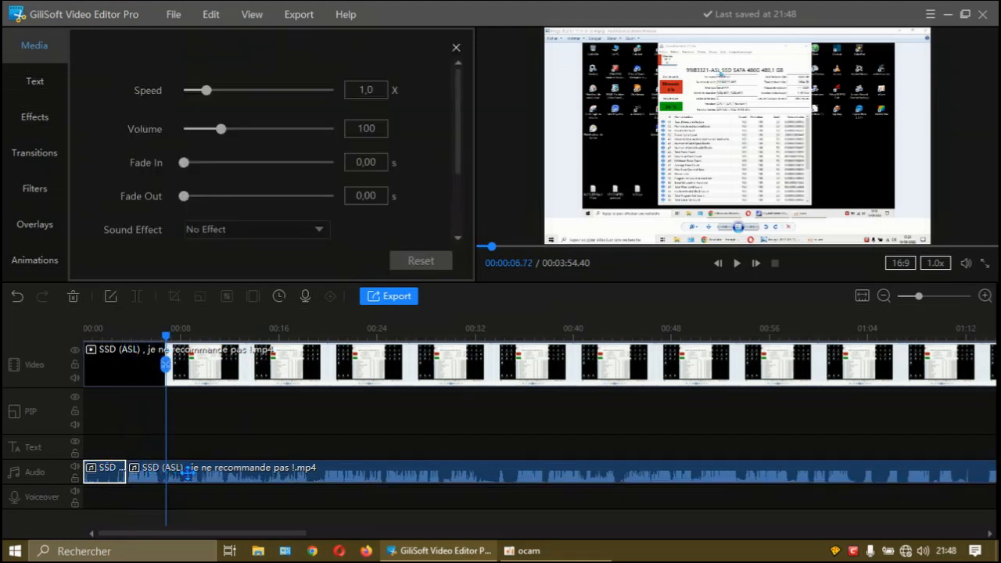
pyautogui.click(110, 474)
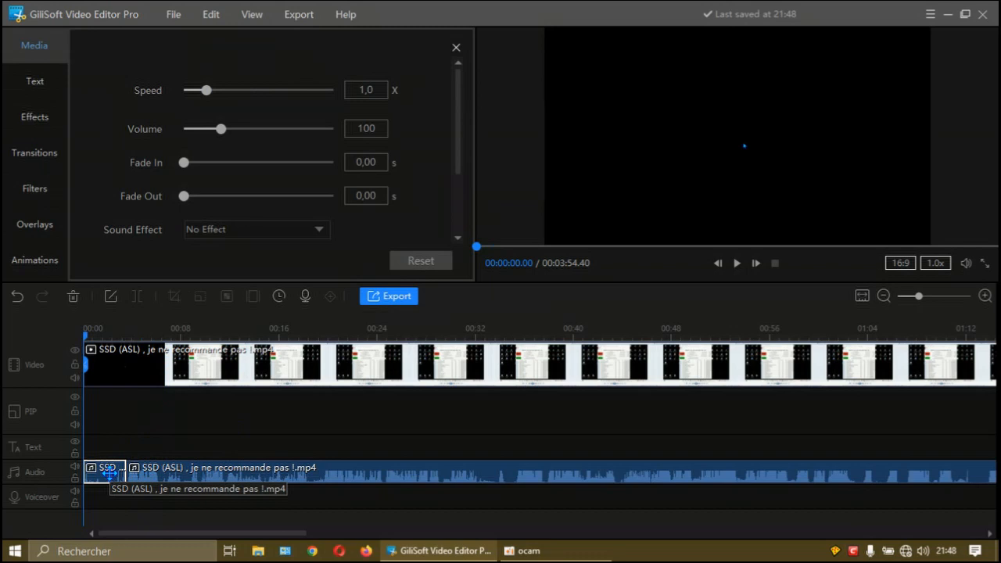
pyautogui.rightClick(111, 474)
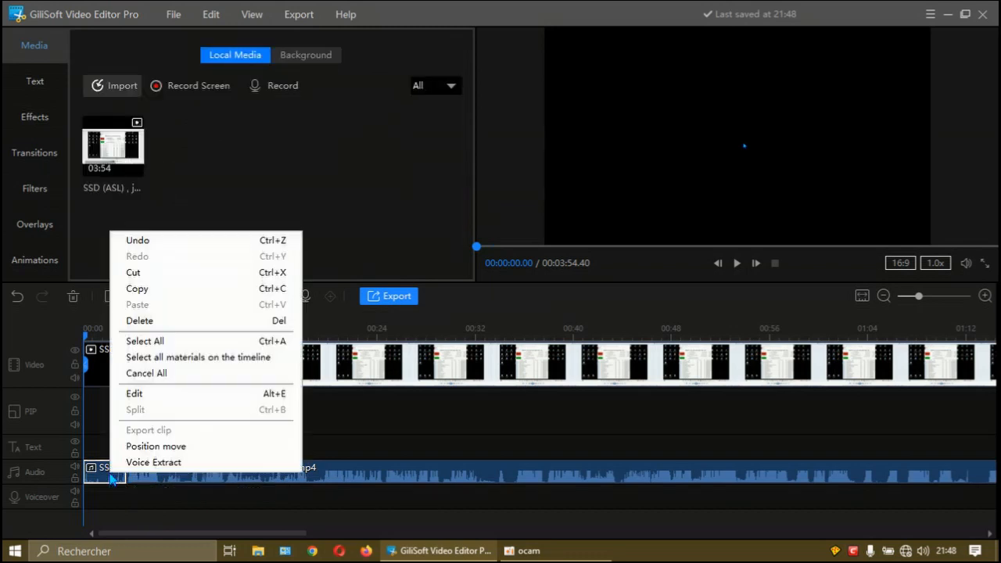
pyautogui.click(153, 321)
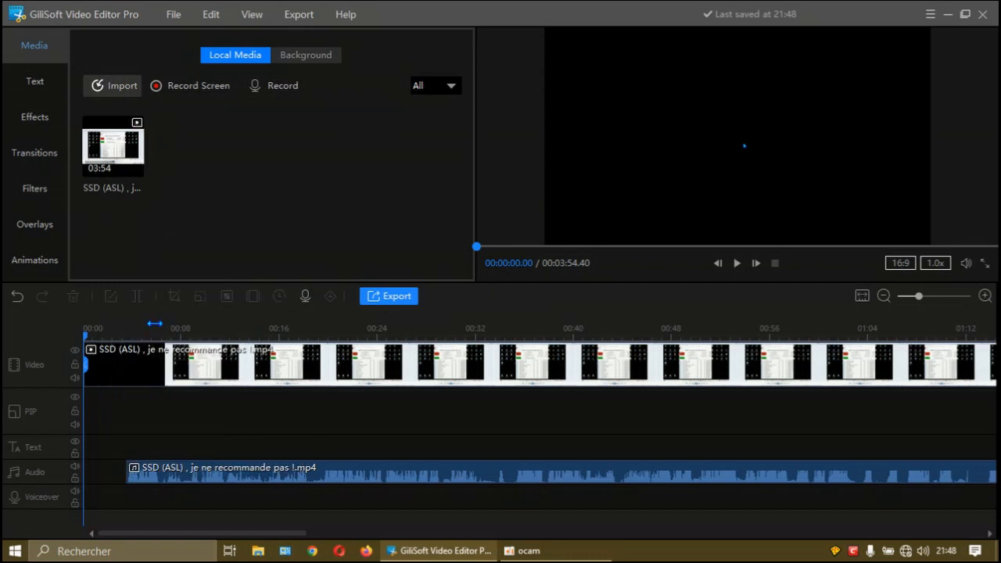
pyautogui.click(736, 265)
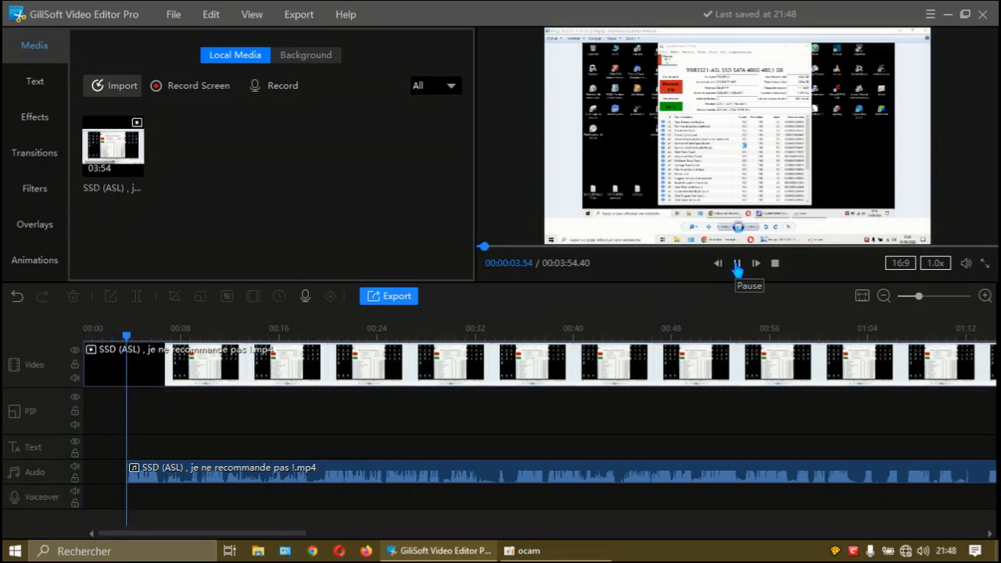
pyautogui.click(736, 265)
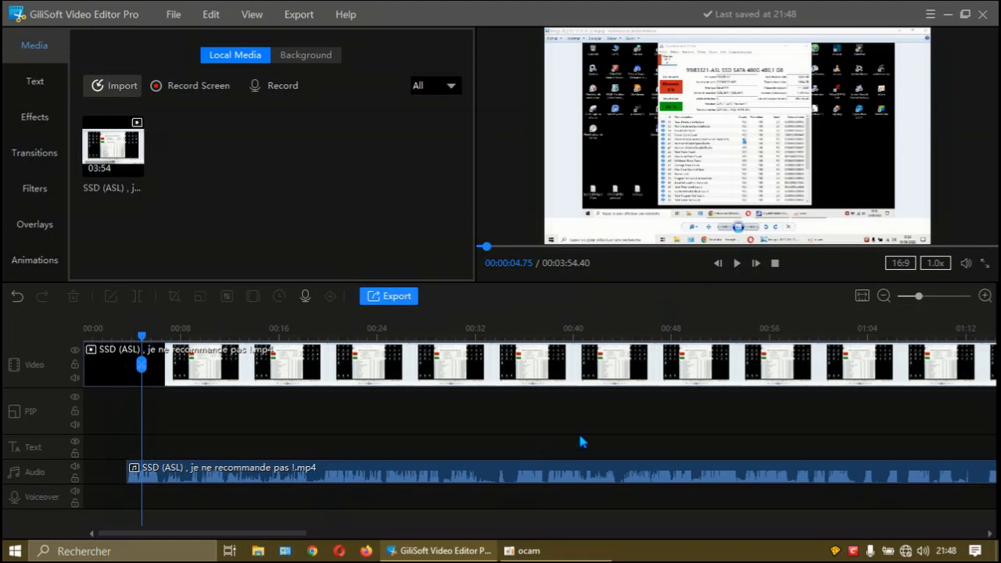
# Split the remaining audio clip at 00:00:20.62
pyautogui.click(885, 297)
pyautogui.click(884, 296)
pyautogui.click(885, 296)
pyautogui.click(885, 297)
pyautogui.click(884, 297)
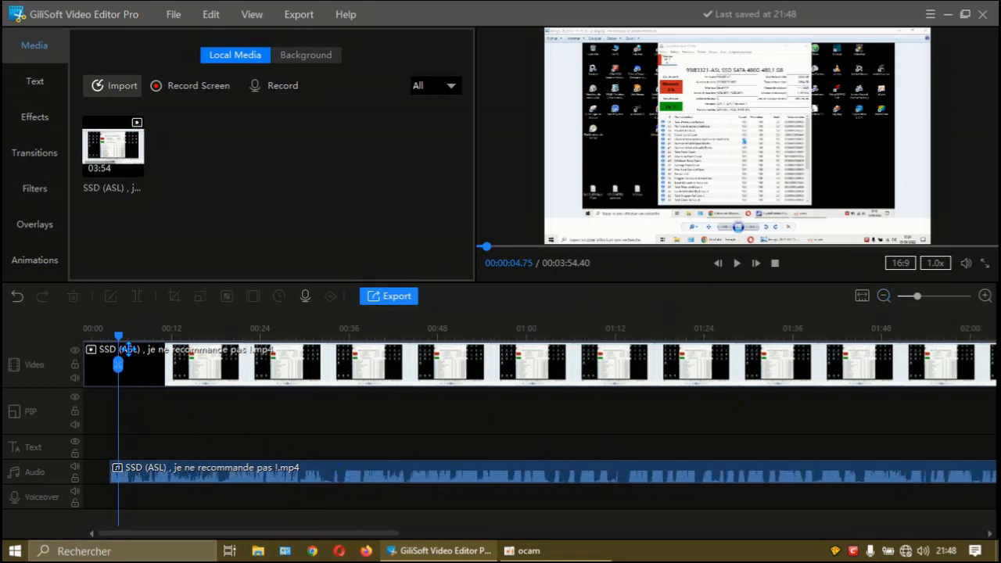
pyautogui.moveTo(121, 348); pyautogui.dragTo(569, 362)
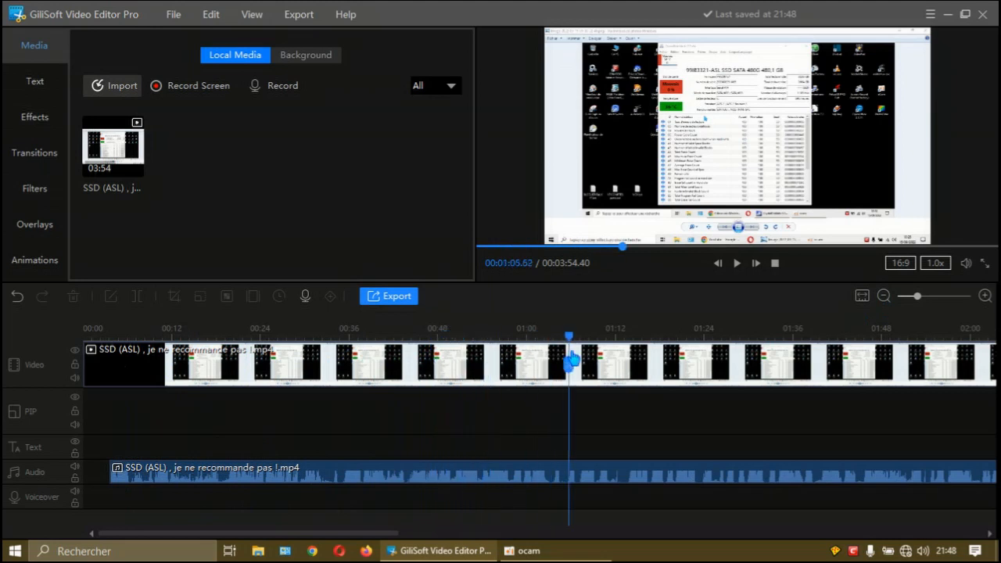
pyautogui.click(884, 297)
pyautogui.click(884, 298)
pyautogui.click(884, 297)
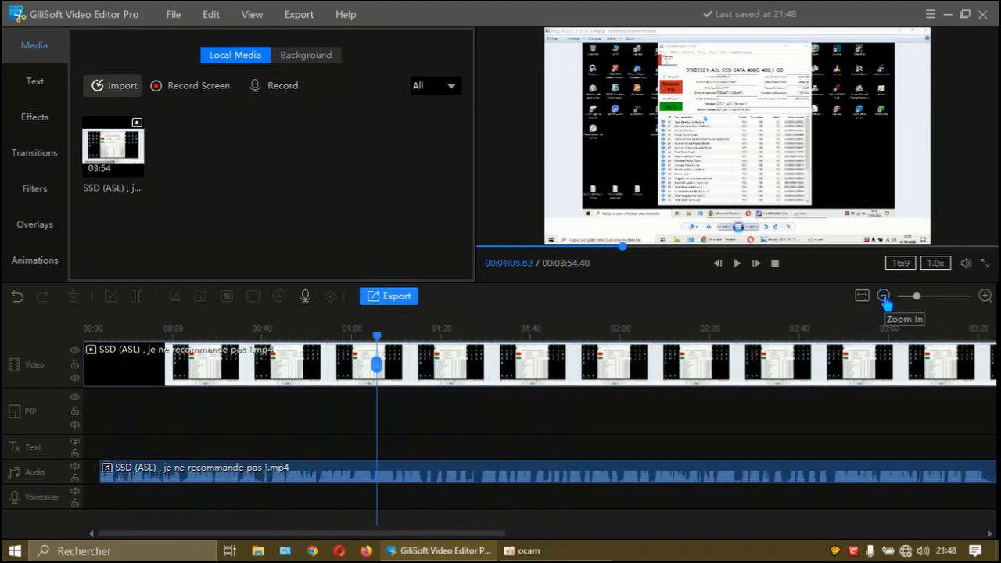
pyautogui.click(884, 297)
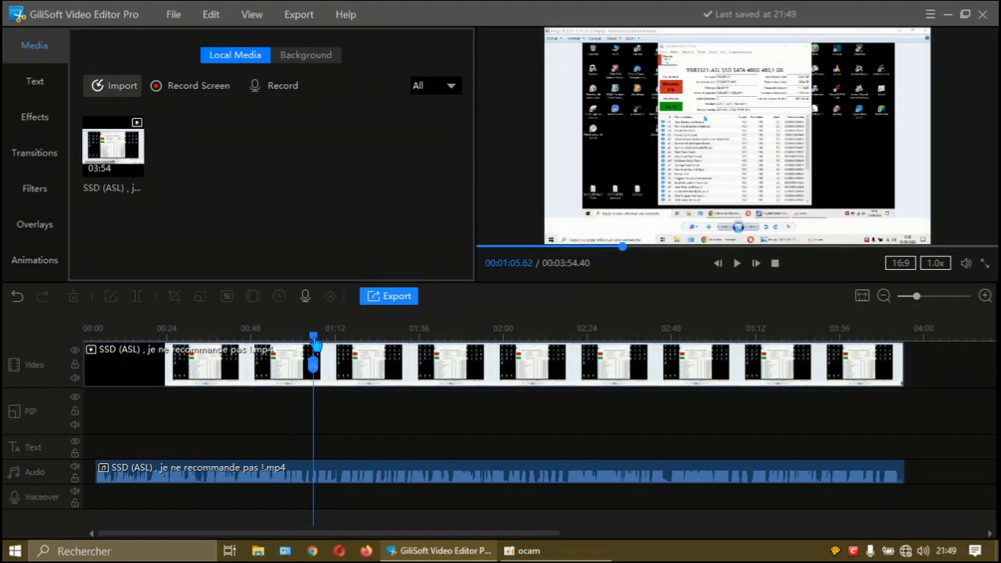
pyautogui.moveTo(316, 342); pyautogui.dragTo(334, 342)
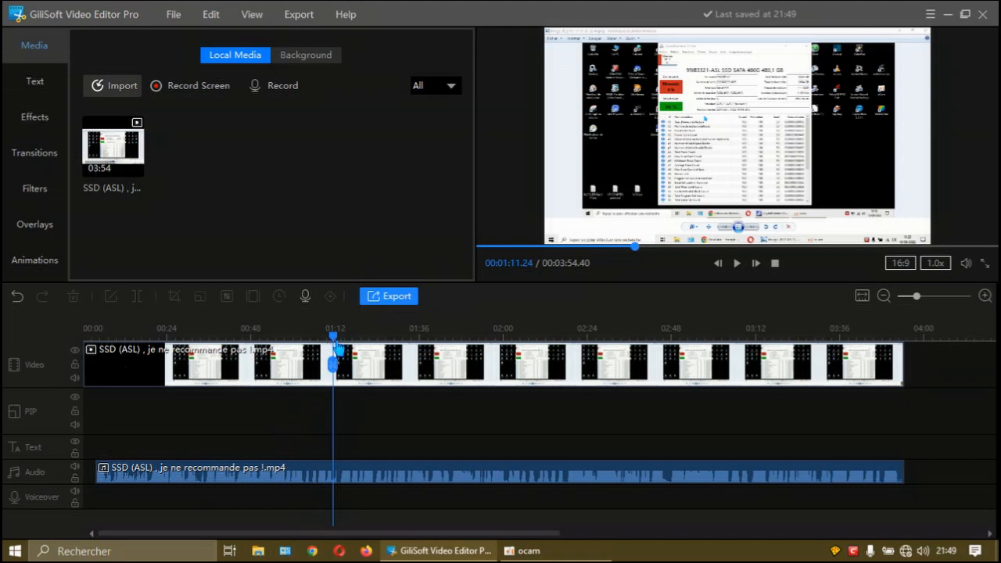
pyautogui.moveTo(334, 348); pyautogui.dragTo(144, 362)
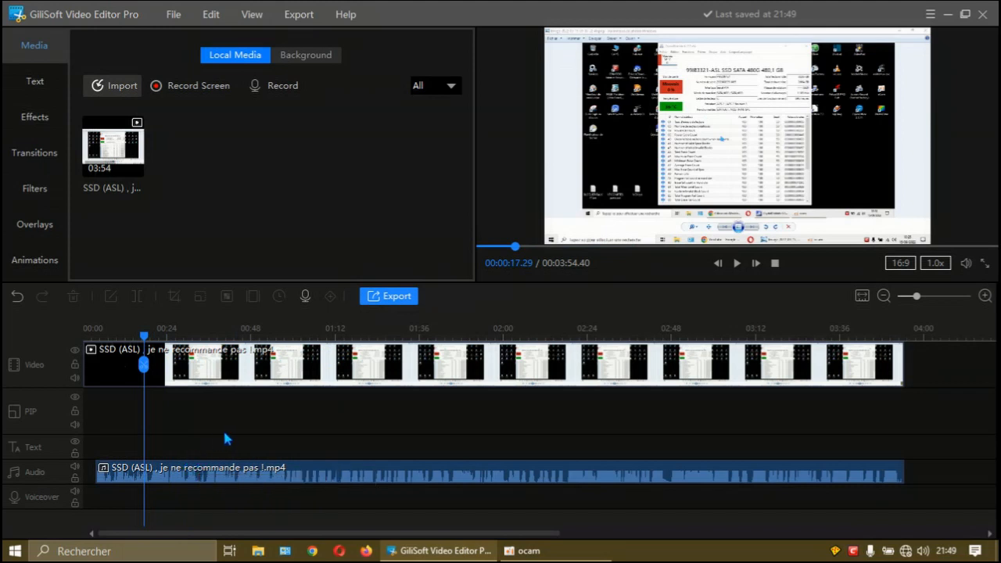
pyautogui.moveTo(146, 342); pyautogui.dragTo(156, 342)
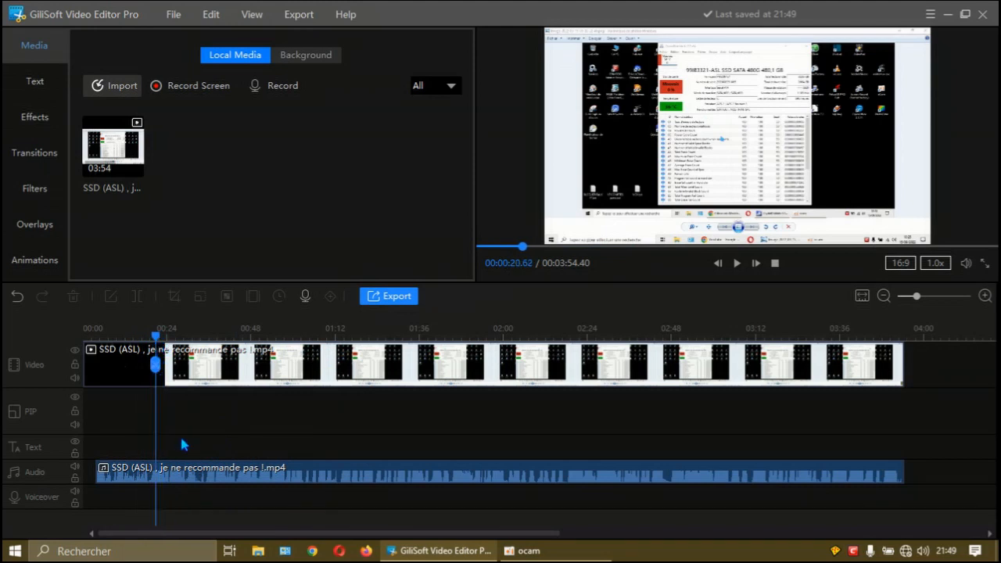
pyautogui.click(190, 474)
pyautogui.rightClick(192, 474)
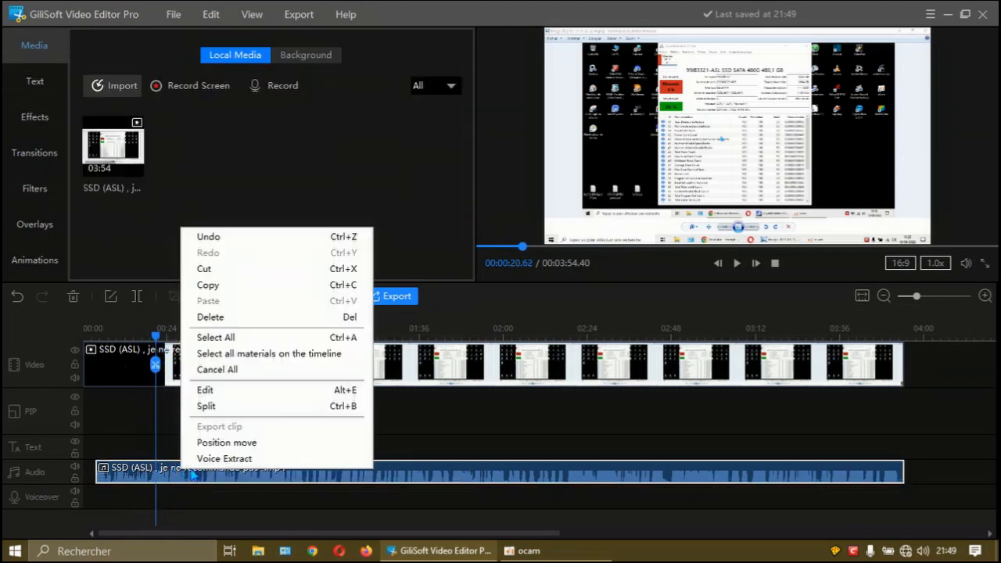
pyautogui.click(197, 406)
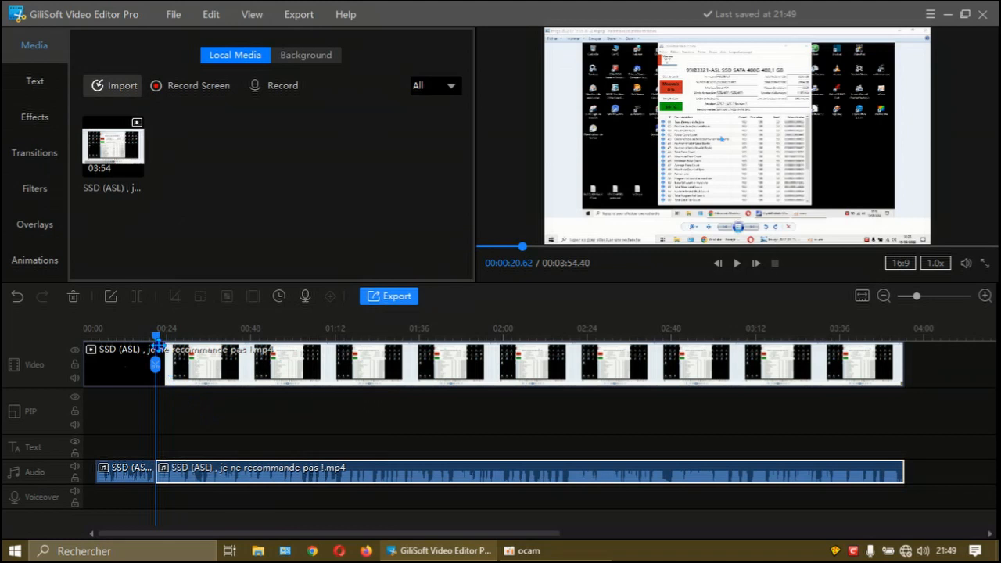
# Split the long remaining audio segment again at 00:00:28.95 to isolate a short middle segment
pyautogui.moveTo(155, 340); pyautogui.dragTo(185, 341)
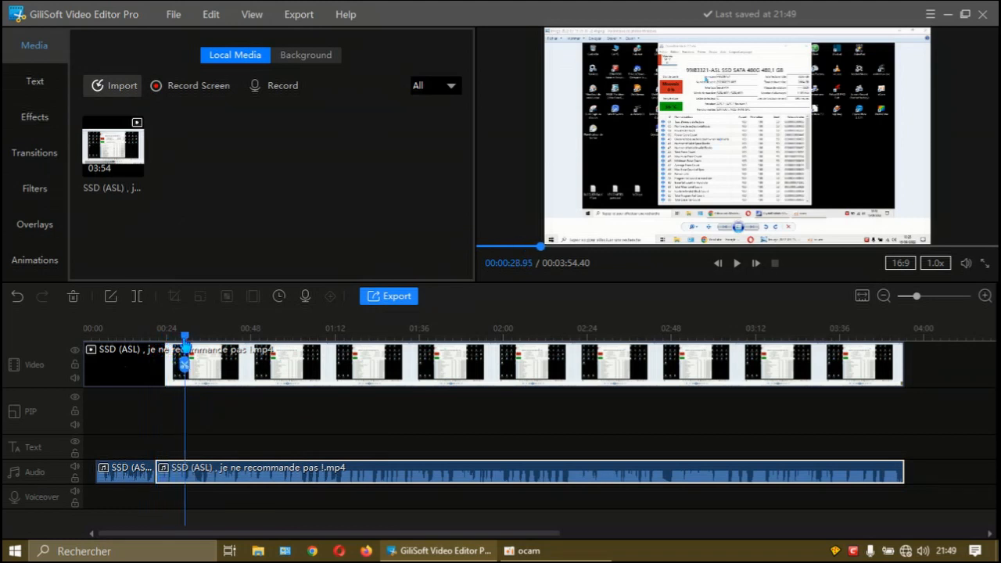
pyautogui.rightClick(216, 473)
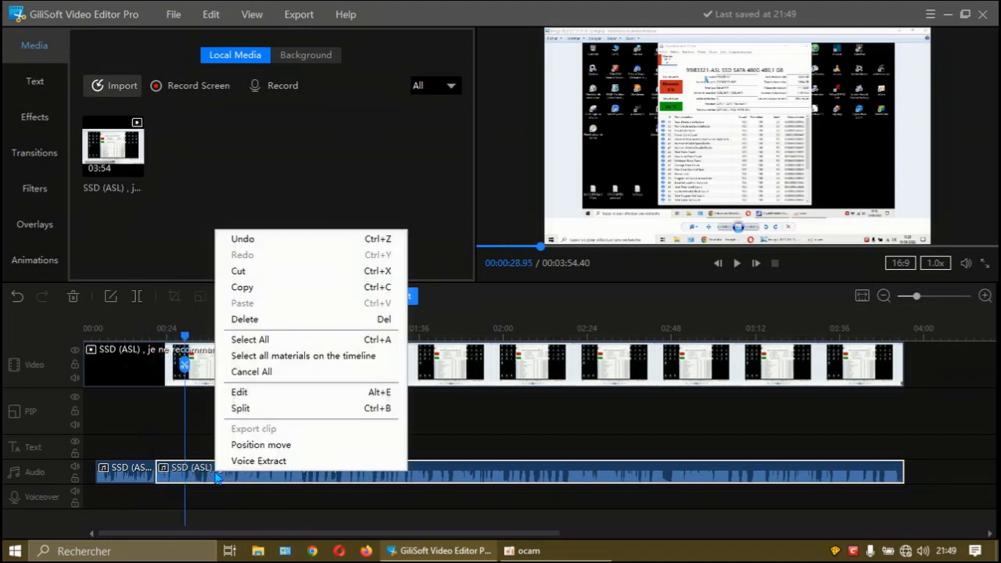
pyautogui.click(262, 408)
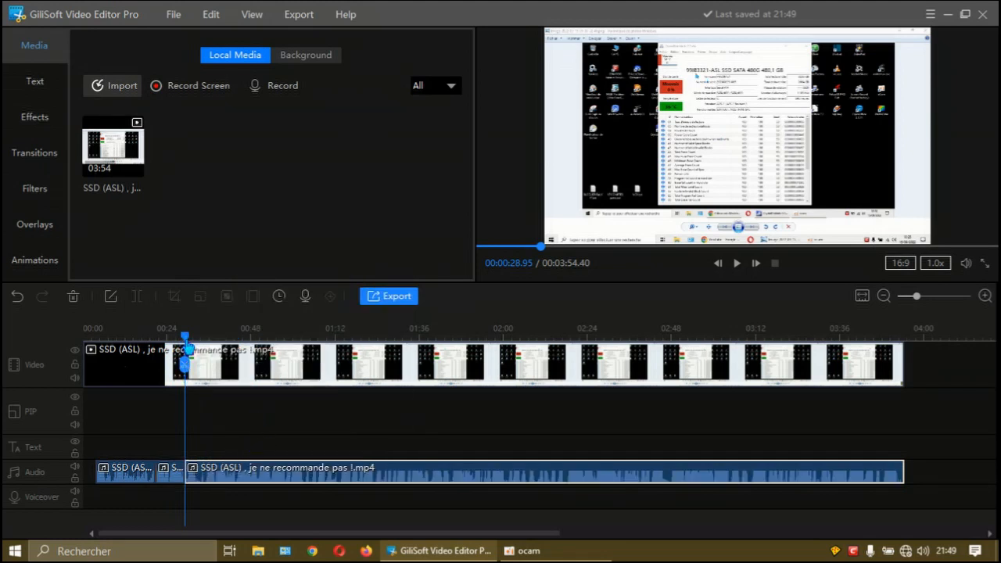
# Select each of the three audio segments in turn to check where the cuts divide the audio
pyautogui.moveTo(184, 360); pyautogui.dragTo(227, 364)
pyautogui.click(165, 469)
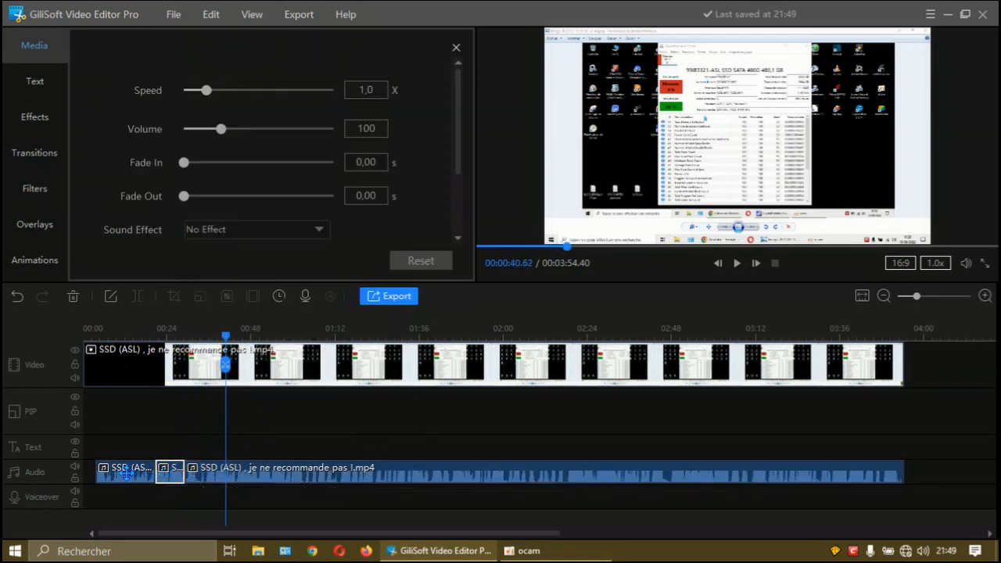
pyautogui.click(128, 474)
pyautogui.click(171, 476)
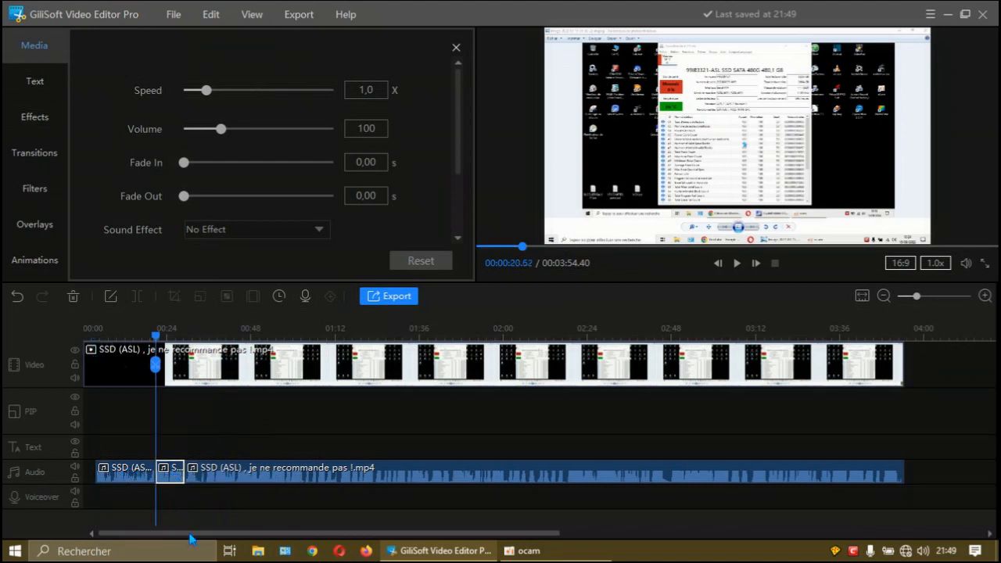
pyautogui.click(223, 476)
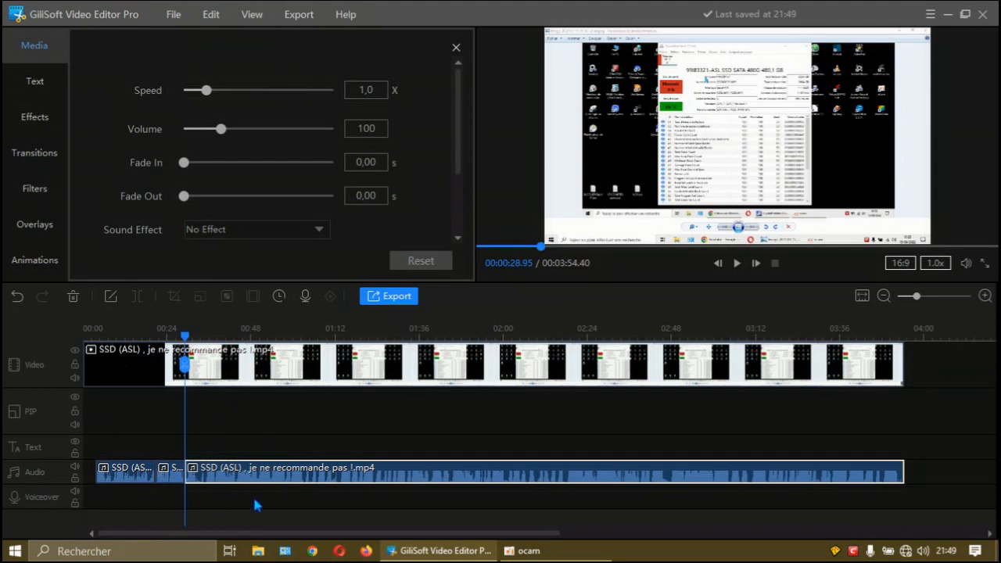
# Check where the short middle audio segment starts and ends on the timeline and leave it selected
pyautogui.click(916, 297)
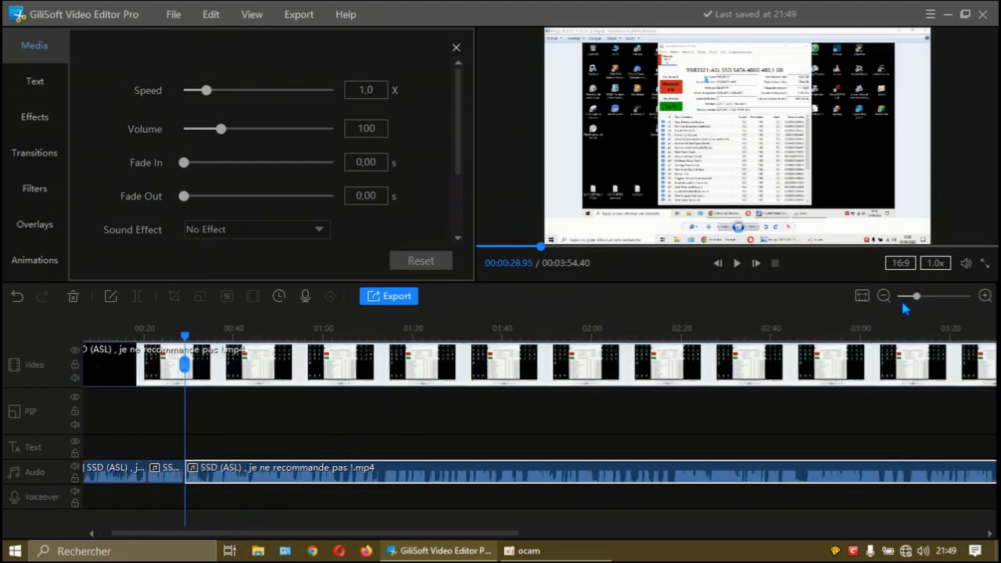
pyautogui.moveTo(182, 536); pyautogui.dragTo(159, 535)
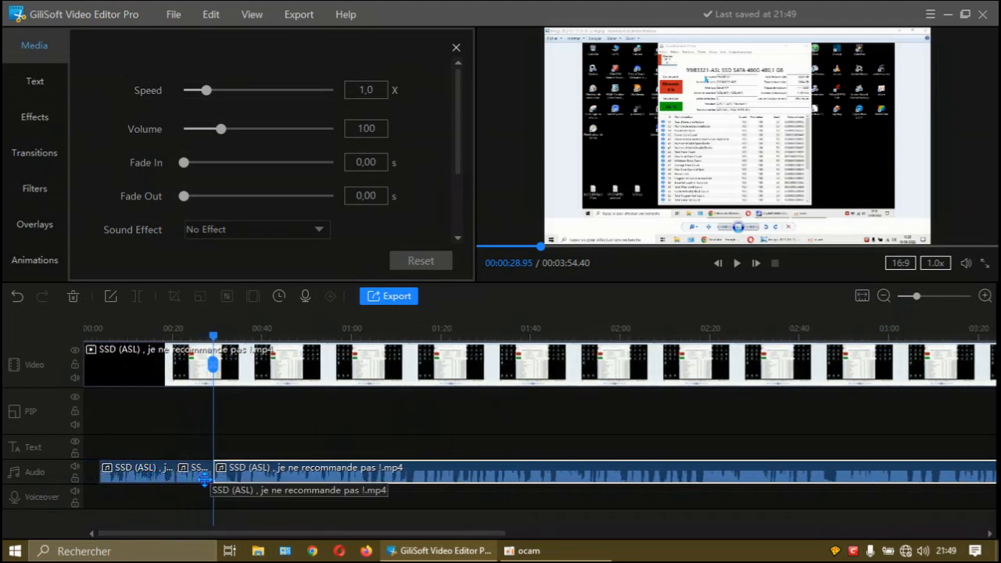
pyautogui.click(173, 477)
pyautogui.click(183, 474)
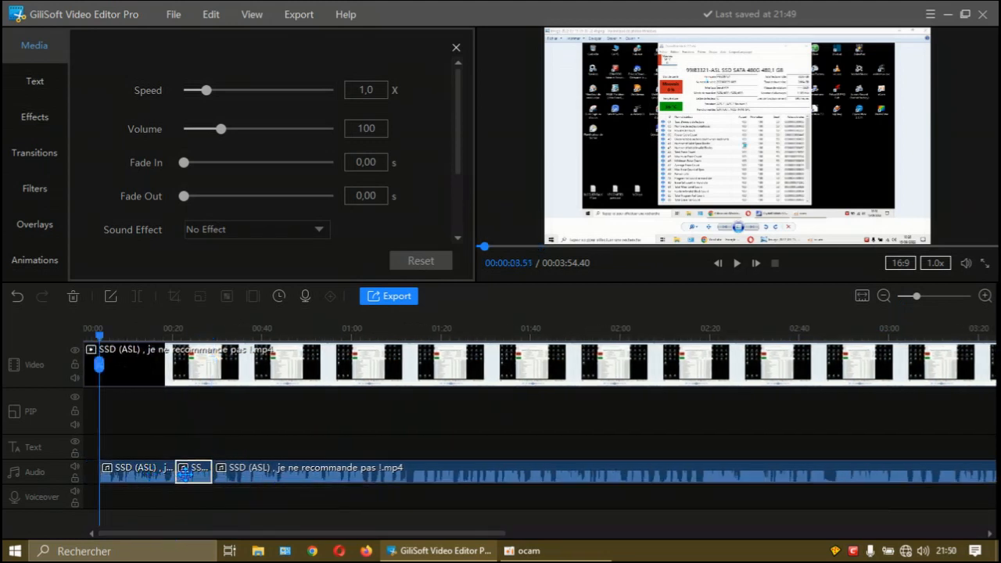
pyautogui.click(235, 474)
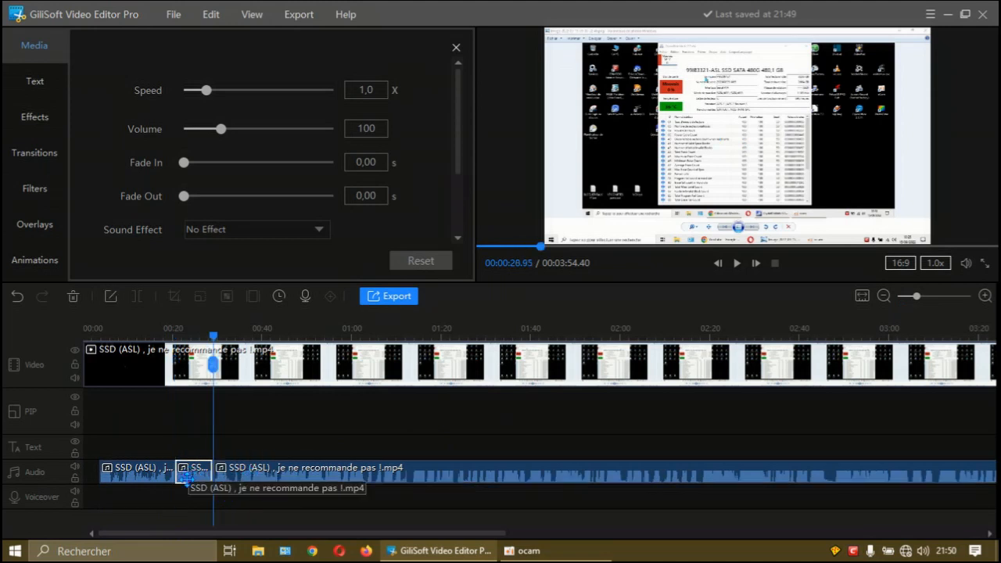
pyautogui.click(160, 477)
pyautogui.click(193, 473)
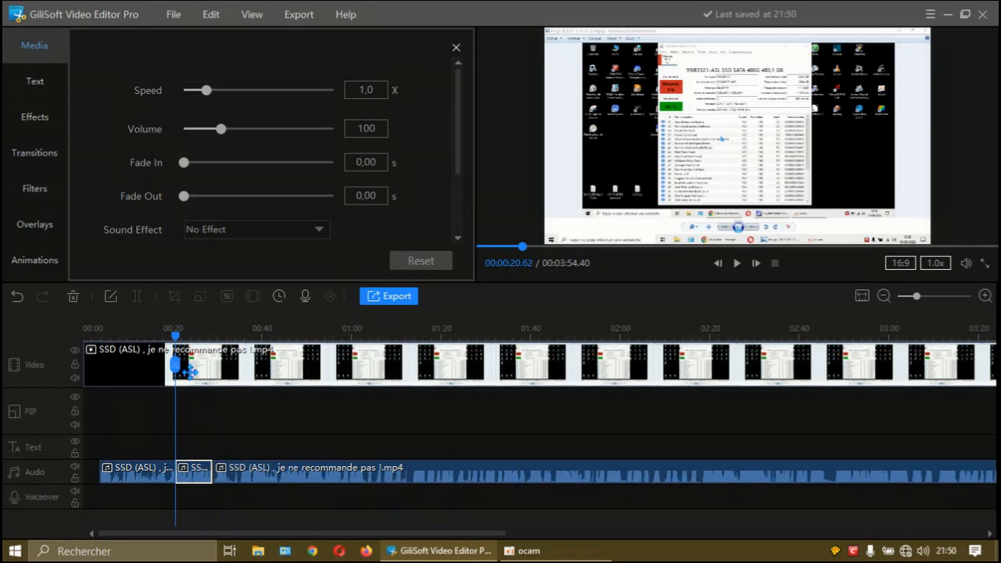
pyautogui.moveTo(175, 356); pyautogui.dragTo(164, 361)
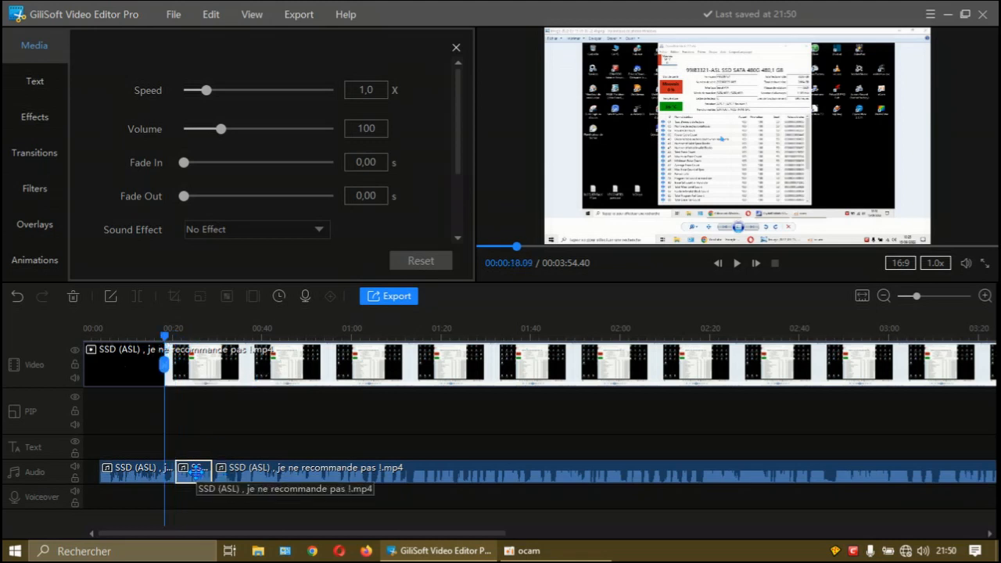
# Open the short middle audio segment for editing and apply the Cartoon sound effect to it
pyautogui.rightClick(196, 472)
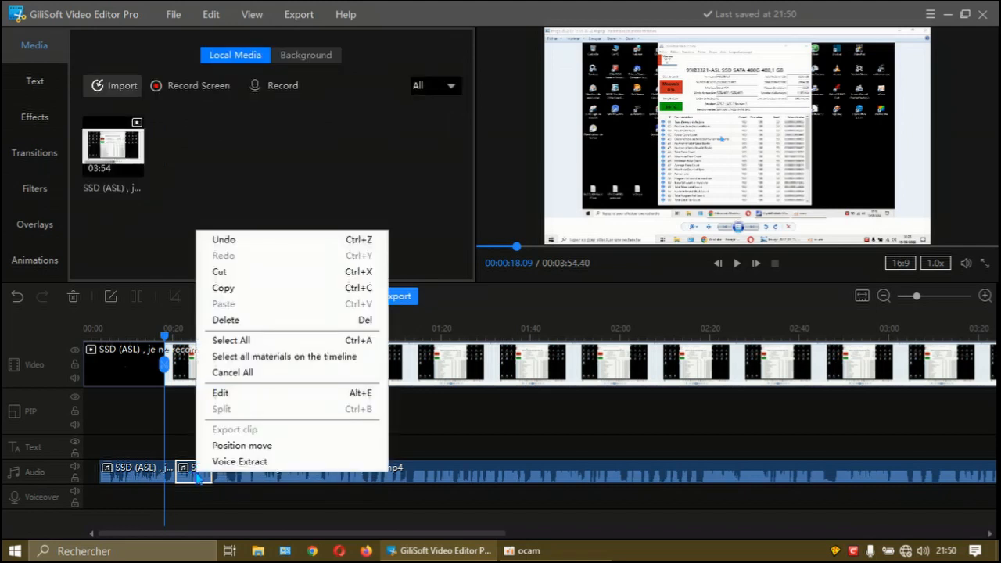
pyautogui.click(225, 394)
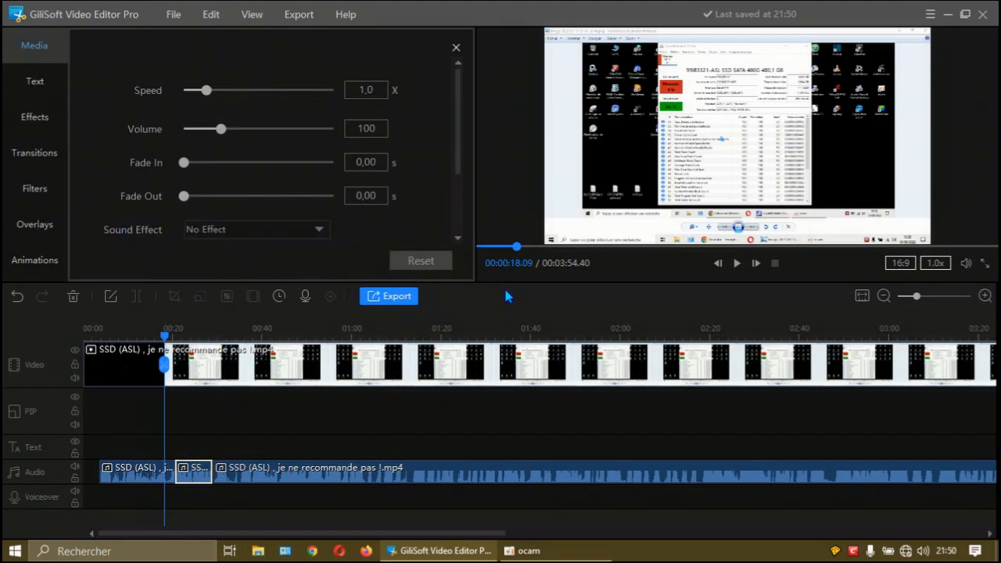
pyautogui.moveTo(507, 283); pyautogui.dragTo(503, 377)
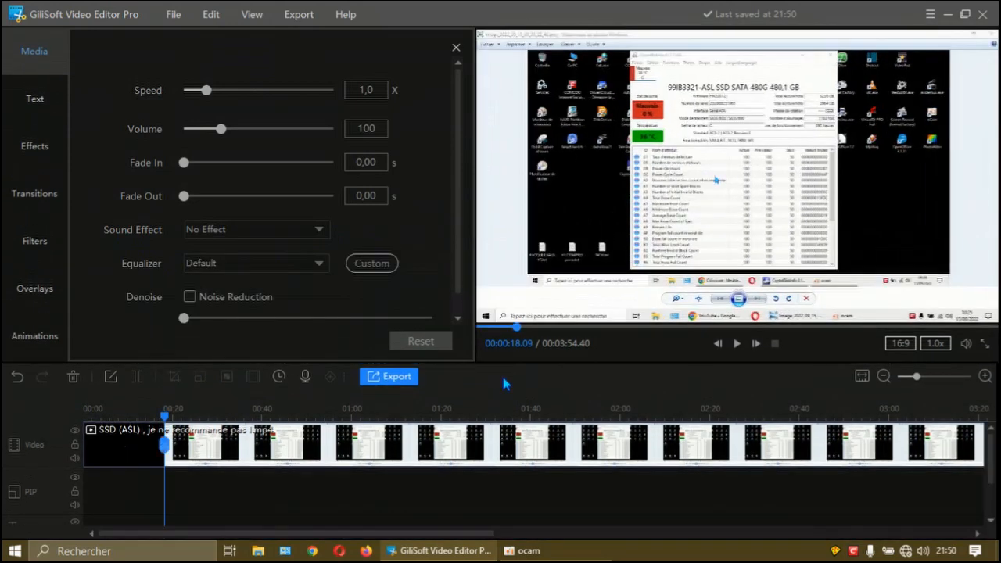
pyautogui.click(318, 231)
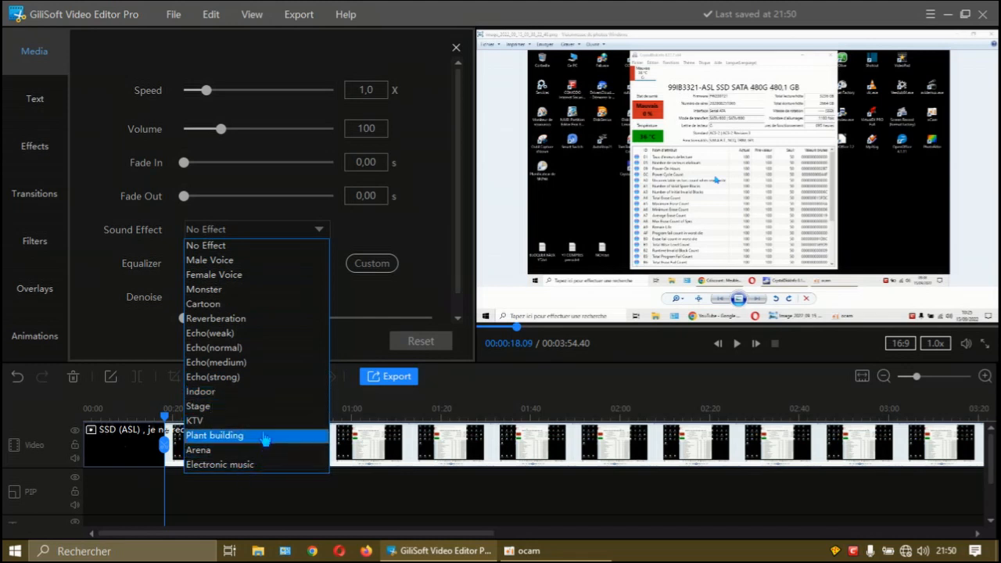
pyautogui.click(211, 304)
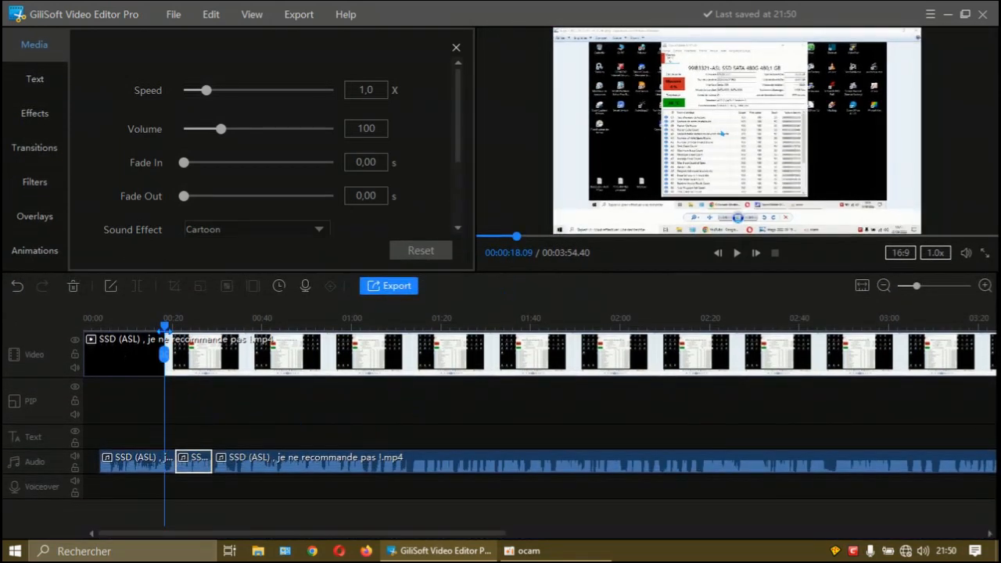
# Play the timeline from 00:00:13.04 through the middle audio segment to hear its sound effect
pyautogui.moveTo(165, 328); pyautogui.dragTo(142, 333)
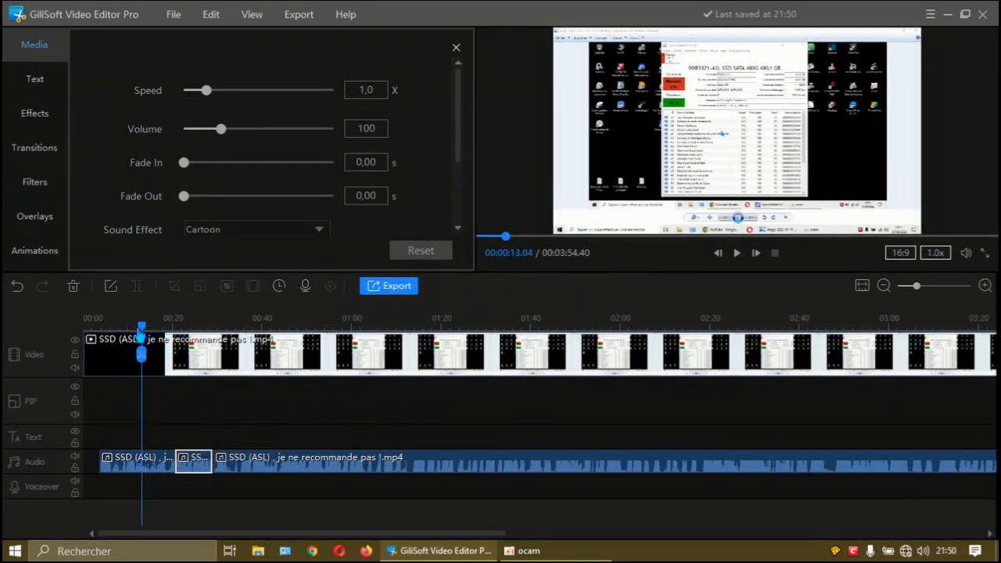
pyautogui.click(735, 255)
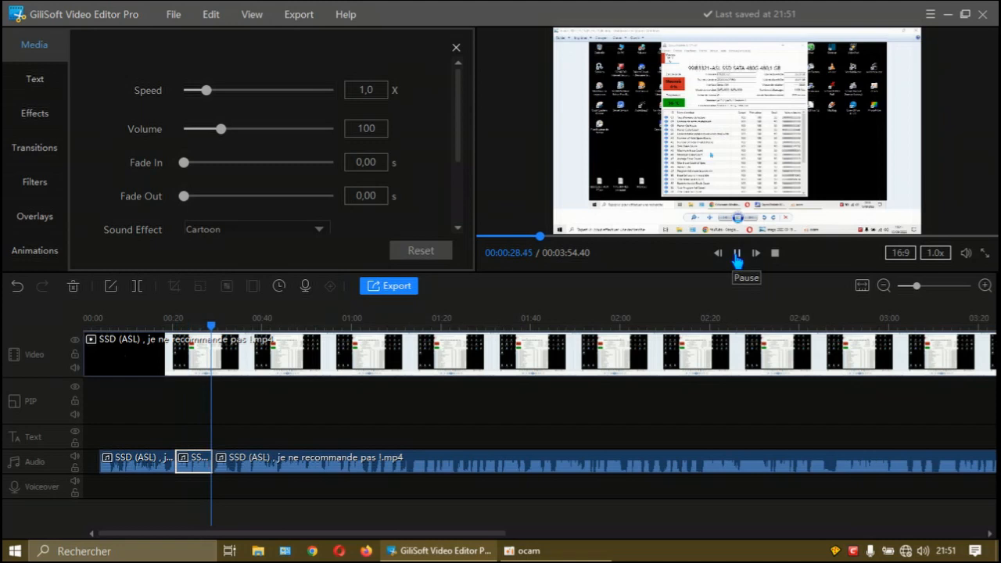
pyautogui.click(737, 254)
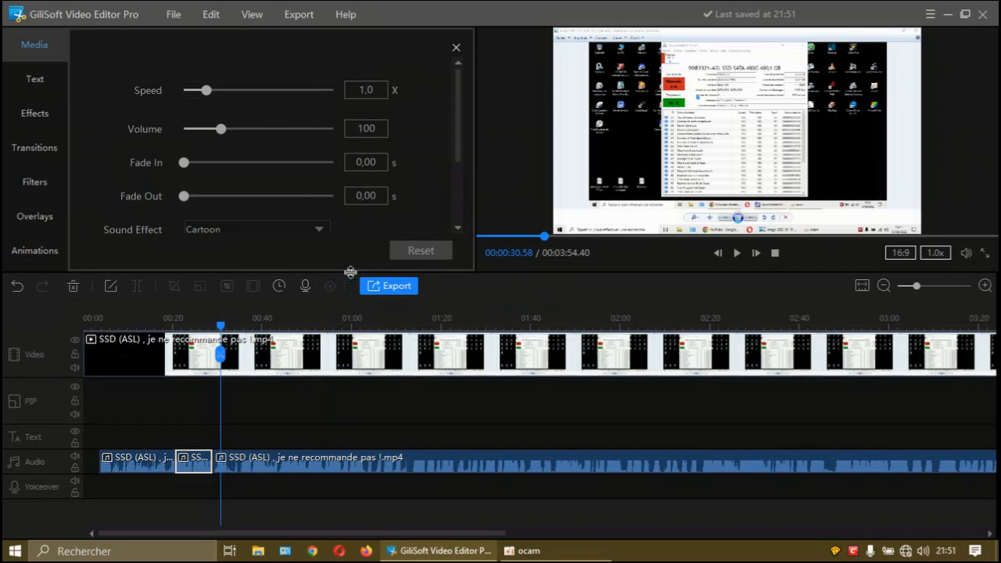
# Review the segment's sound effect choices along with its equalizer, denoise, volume and fade settings without changing any
pyautogui.moveTo(352, 277); pyautogui.dragTo(351, 379)
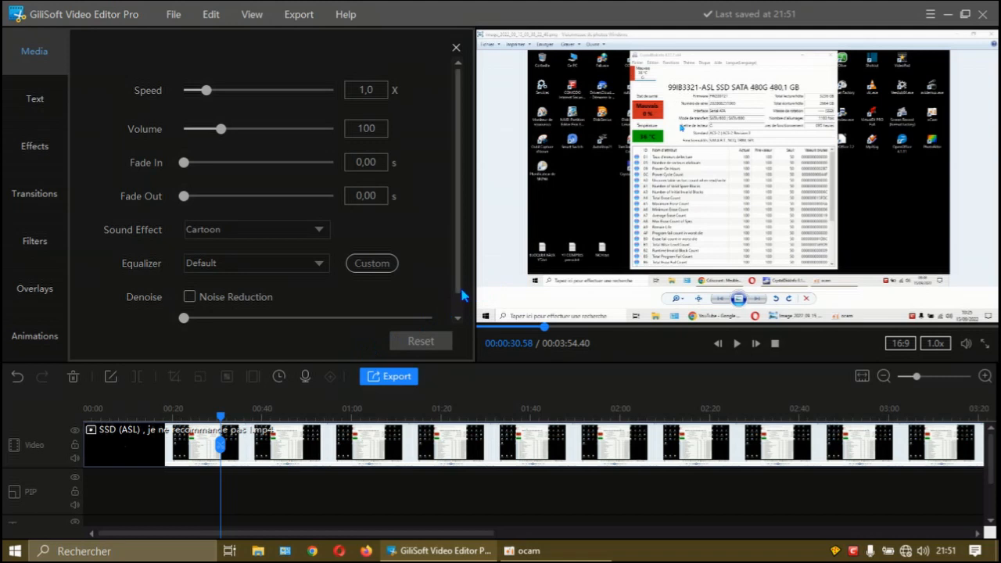
pyautogui.click(458, 318)
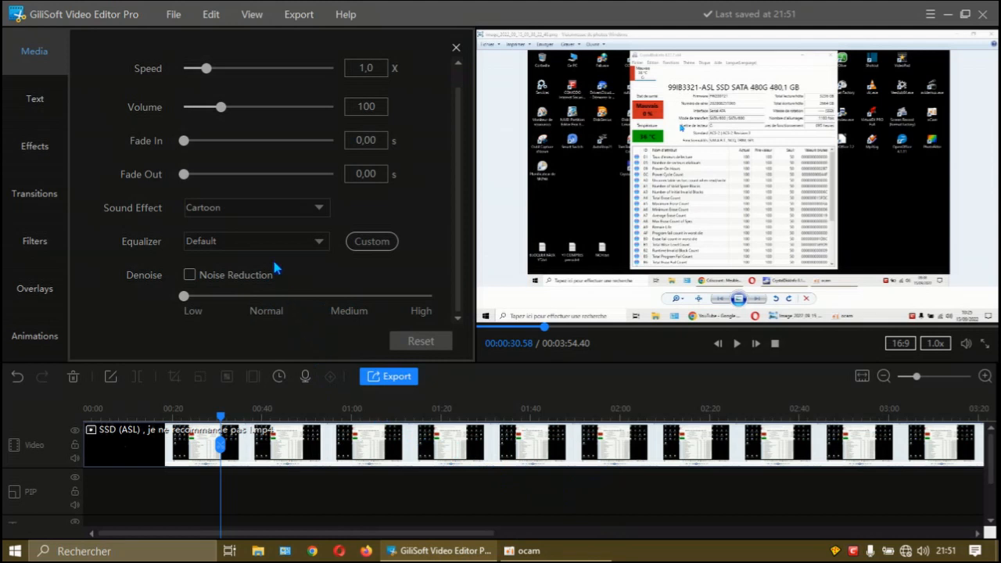
pyautogui.click(319, 210)
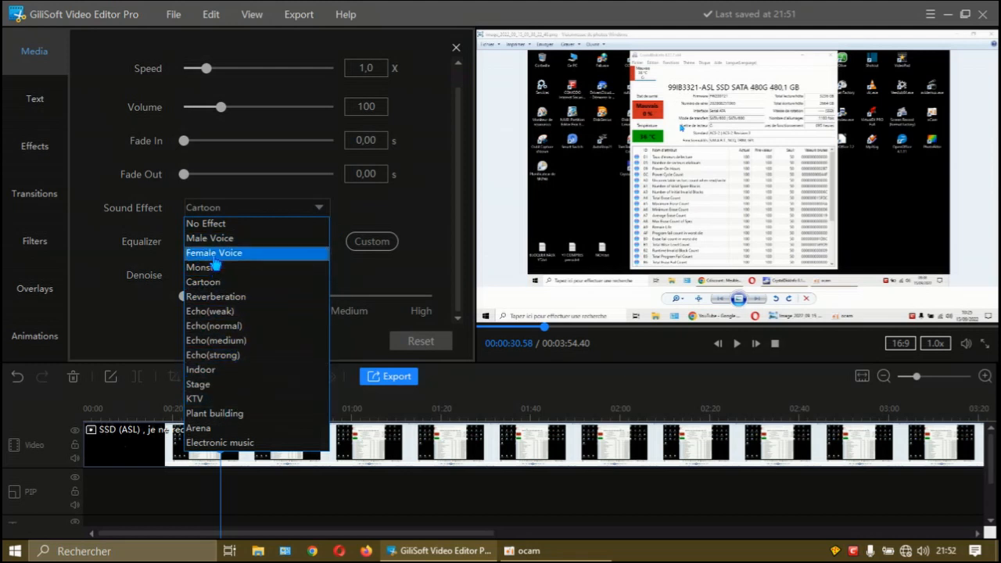
pyautogui.click(94, 279)
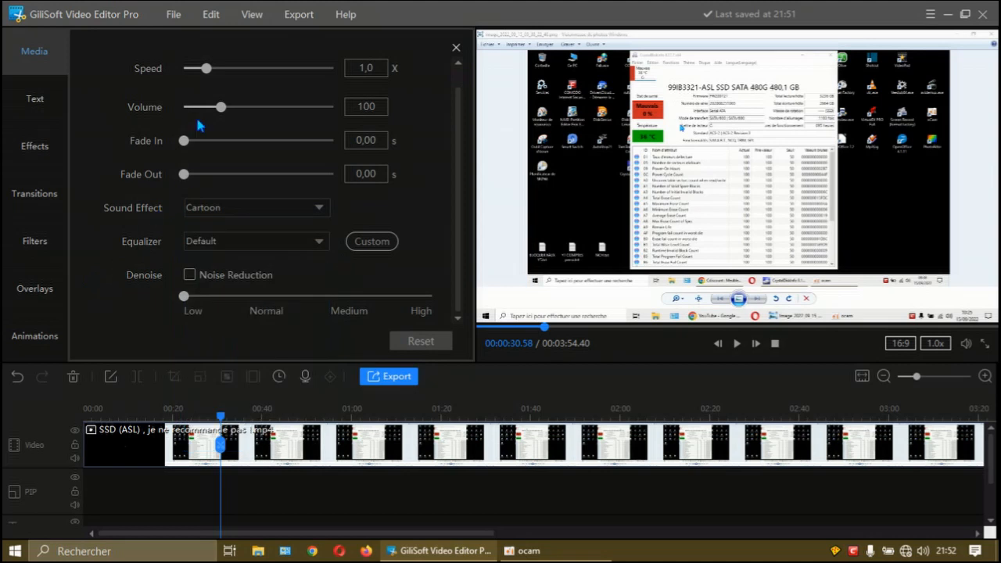
pyautogui.scroll(1, 458, 264)
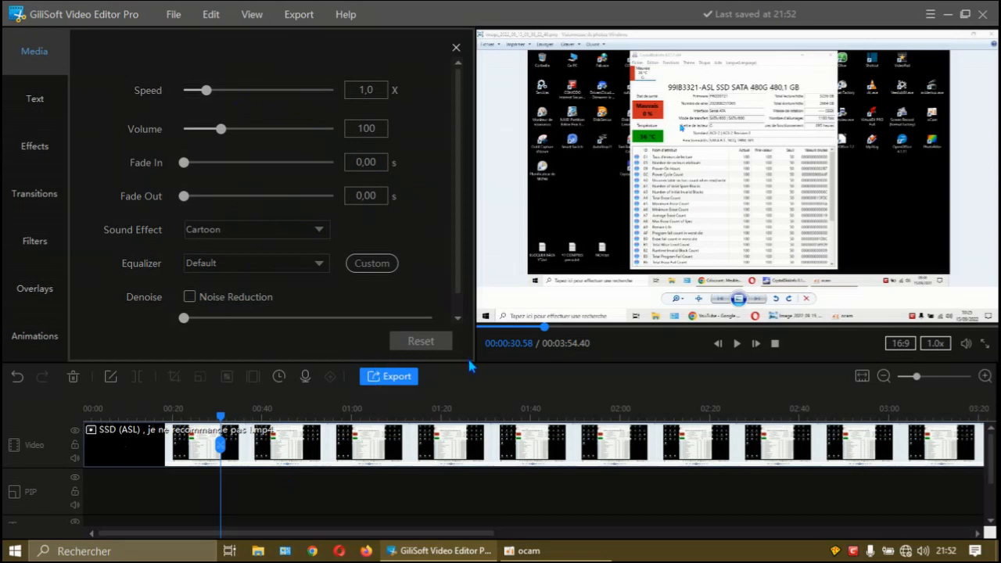
# Set the middle audio segment's speed to 1.5x
pyautogui.moveTo(467, 361); pyautogui.dragTo(470, 258)
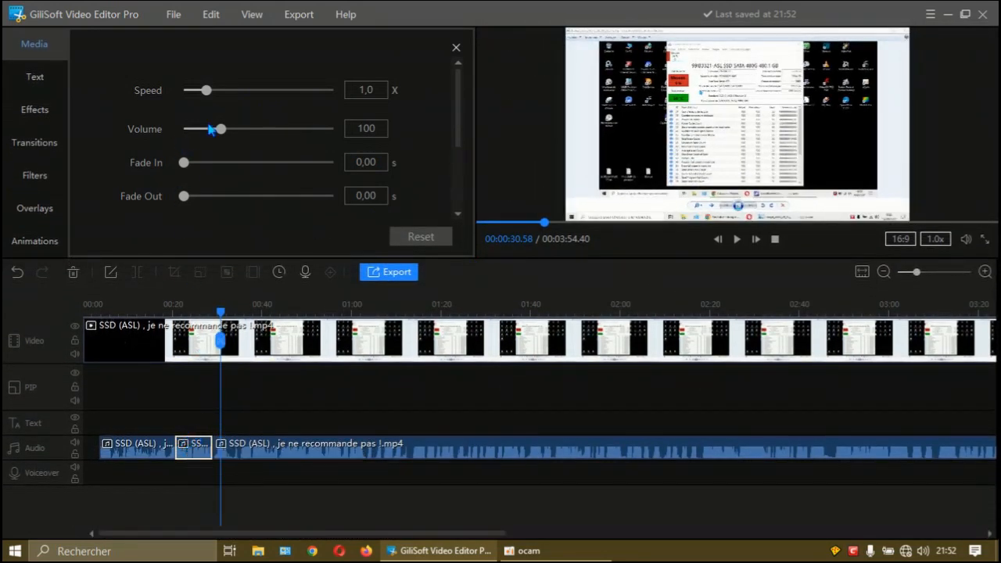
pyautogui.click(206, 93)
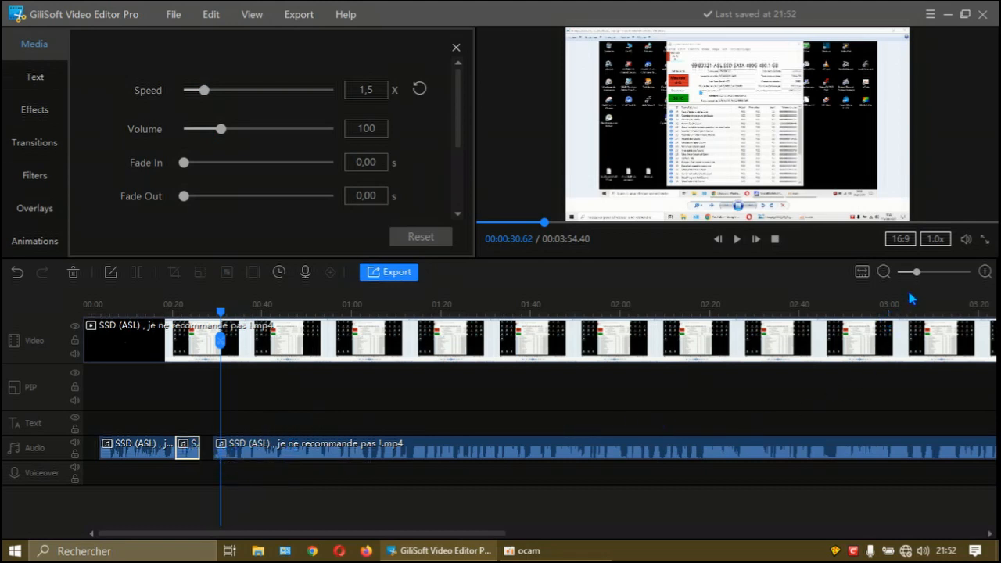
pyautogui.moveTo(917, 273); pyautogui.dragTo(919, 276)
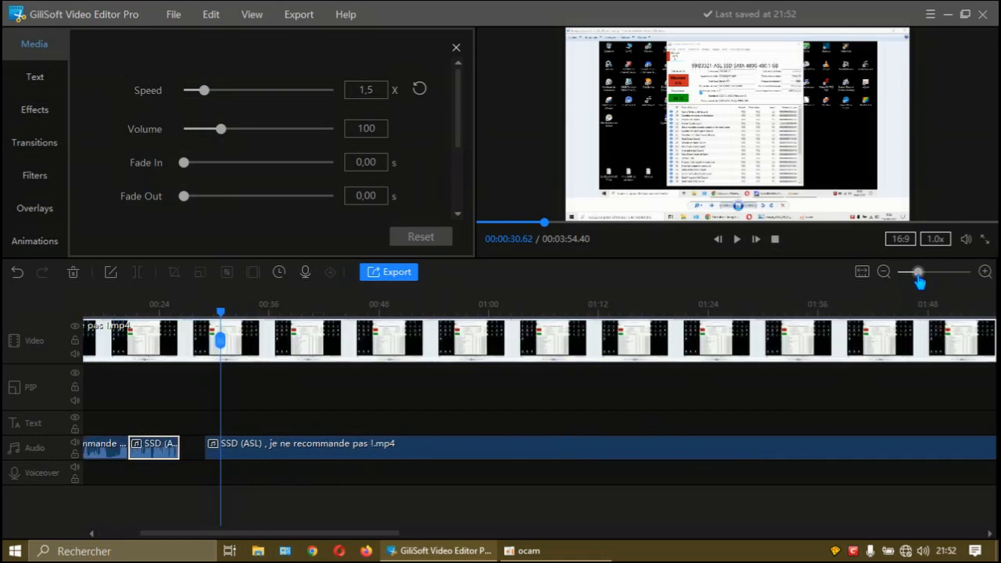
pyautogui.moveTo(268, 538); pyautogui.dragTo(244, 538)
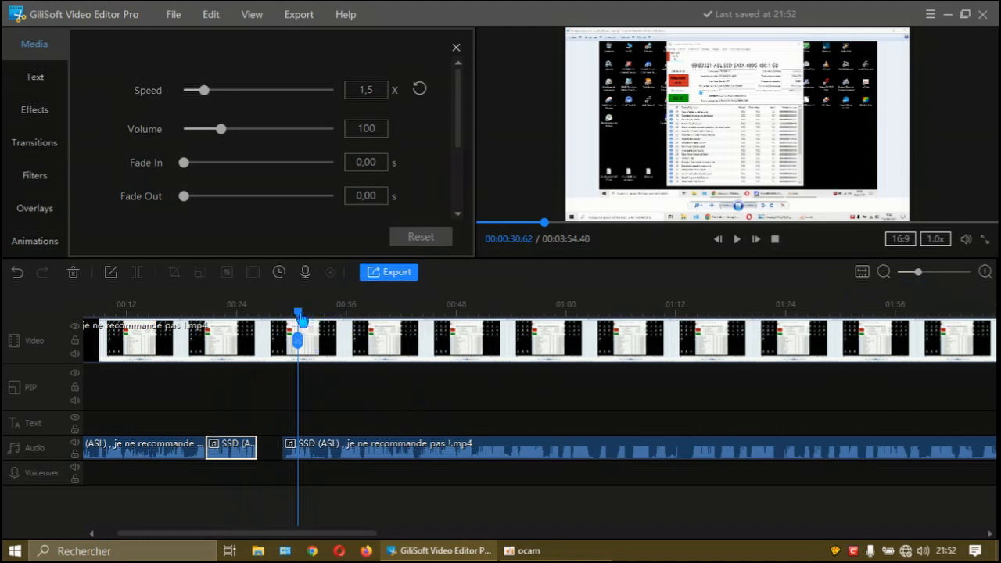
# Review the segment's audio settings and play the timeline from just before the sped-up segment to past its end
pyautogui.moveTo(300, 319); pyautogui.dragTo(190, 318)
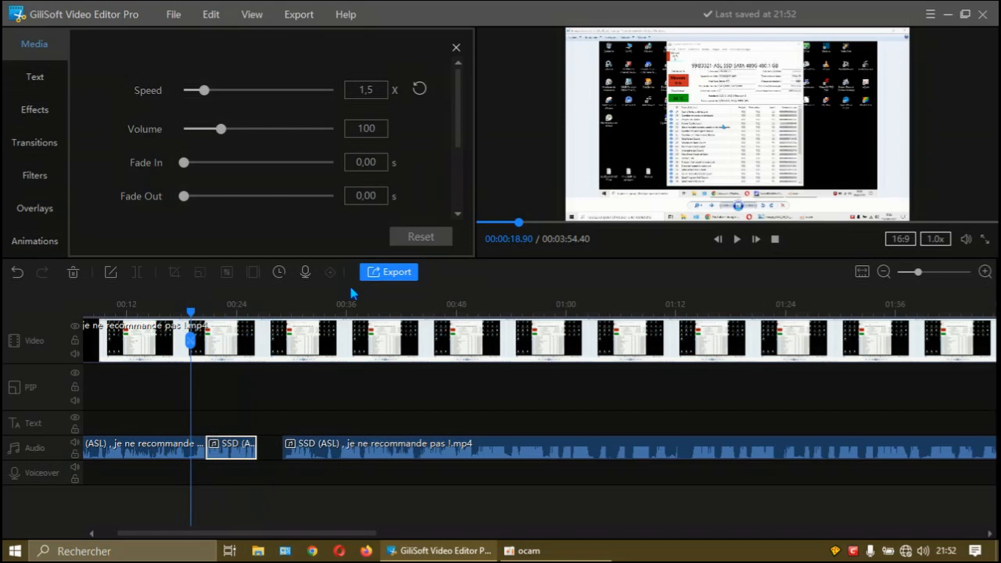
pyautogui.moveTo(506, 258); pyautogui.dragTo(479, 346)
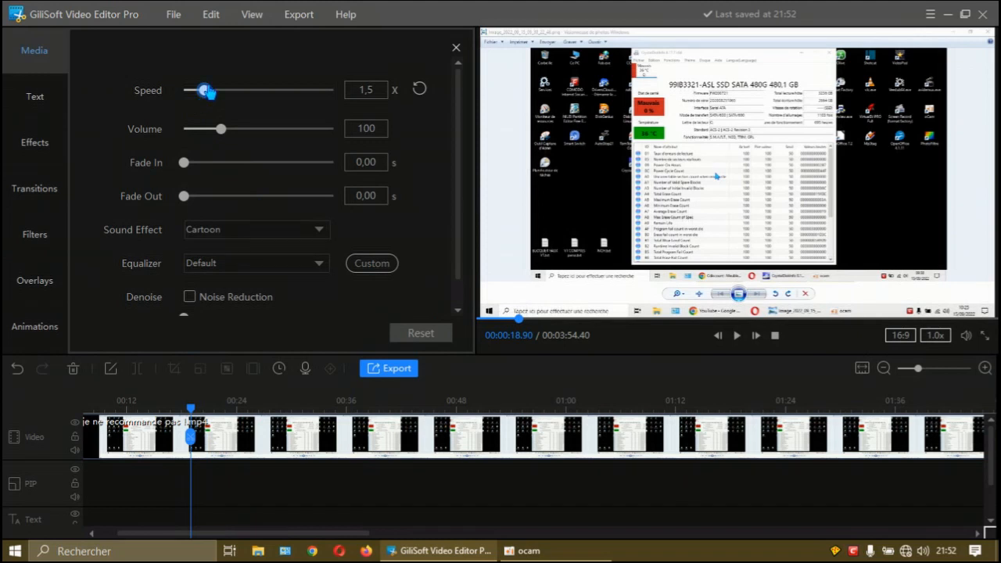
pyautogui.moveTo(458, 244); pyautogui.dragTo(459, 288)
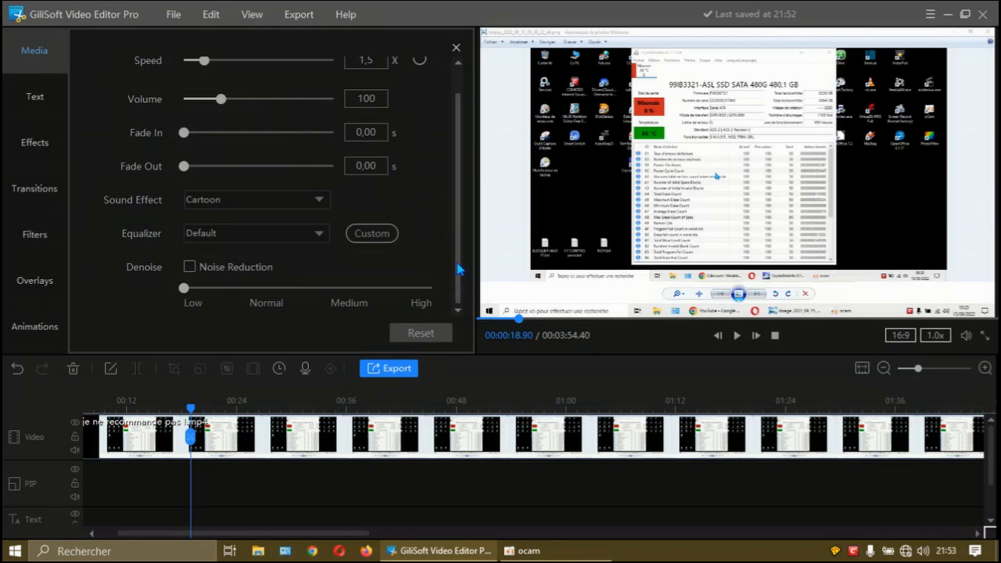
pyautogui.moveTo(458, 270); pyautogui.dragTo(461, 231)
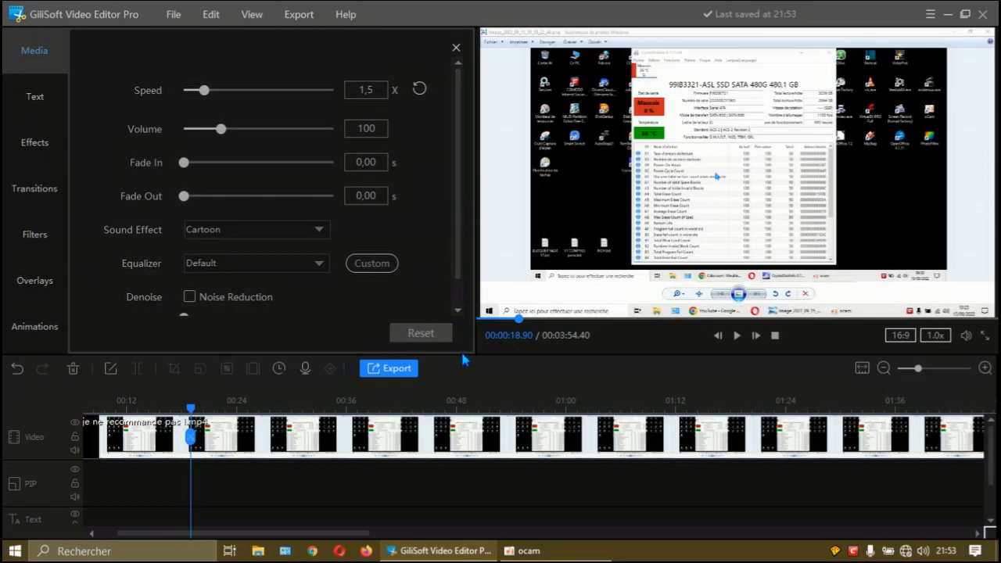
pyautogui.moveTo(468, 354); pyautogui.dragTo(474, 262)
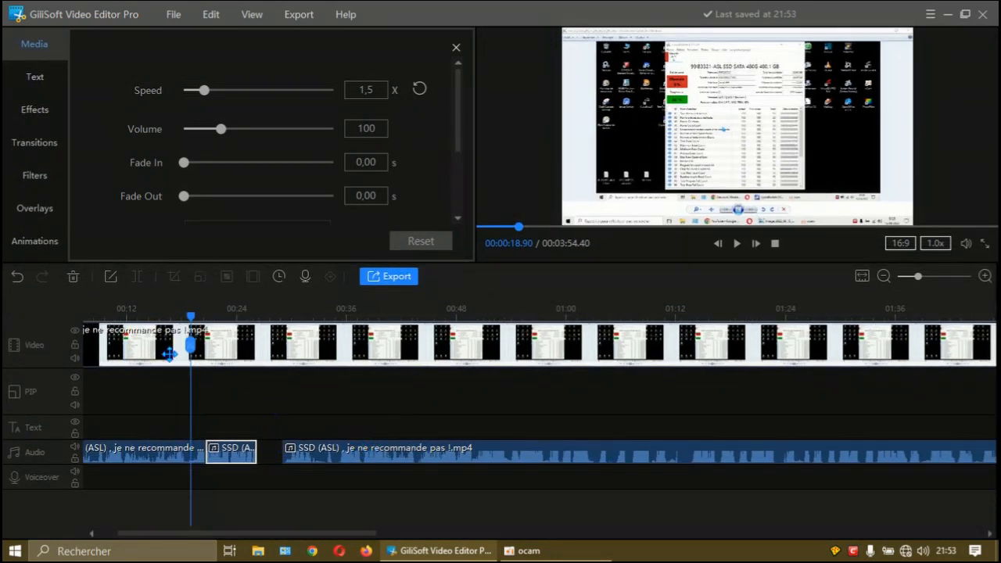
pyautogui.moveTo(192, 321); pyautogui.dragTo(182, 321)
pyautogui.click(737, 246)
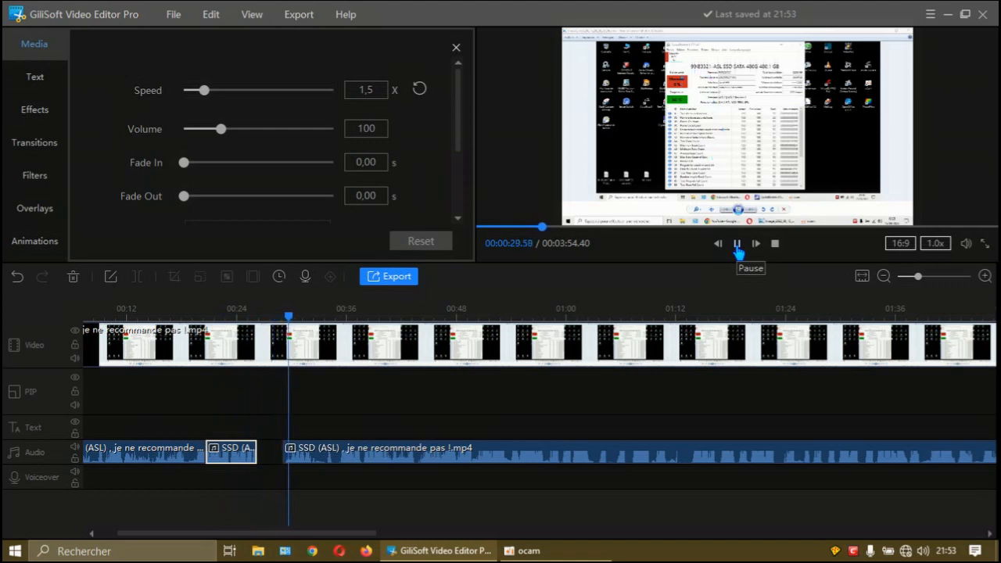
pyautogui.click(737, 248)
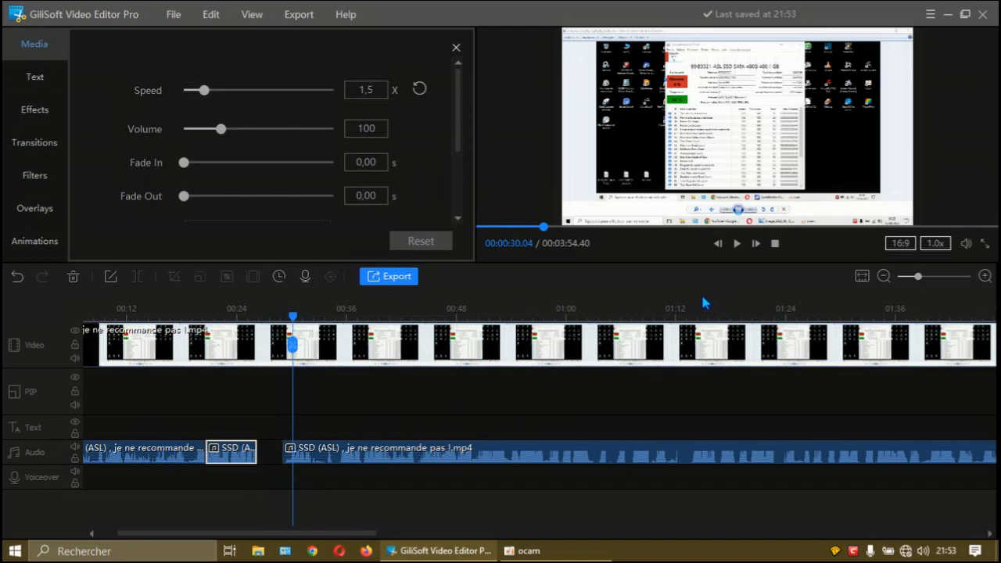
# Try the slowest speed of 0.1x on the middle audio segment and set its speed to 0.8x
pyautogui.moveTo(698, 263); pyautogui.dragTo(691, 294)
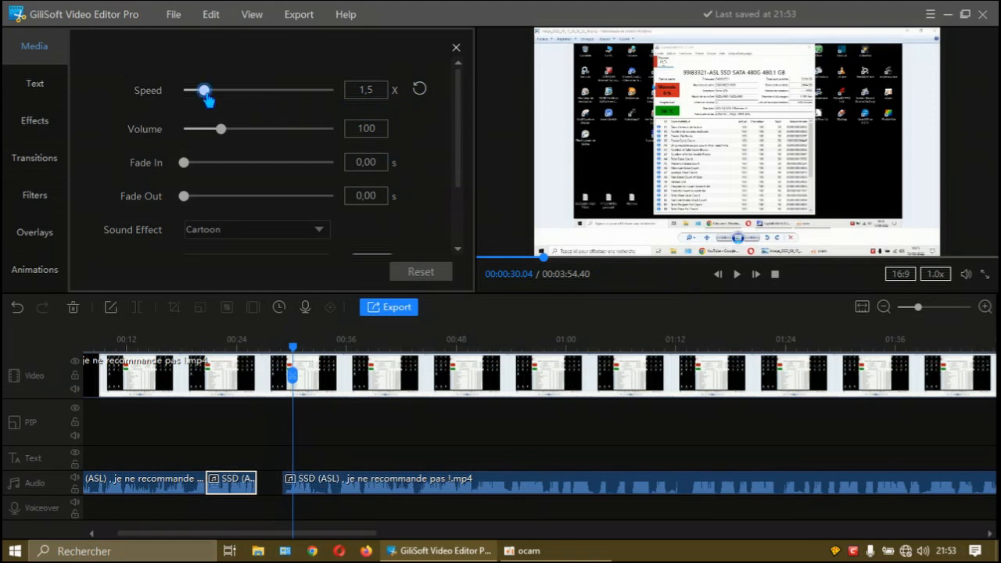
pyautogui.moveTo(205, 92); pyautogui.dragTo(203, 92)
pyautogui.moveTo(202, 92); pyautogui.dragTo(181, 94)
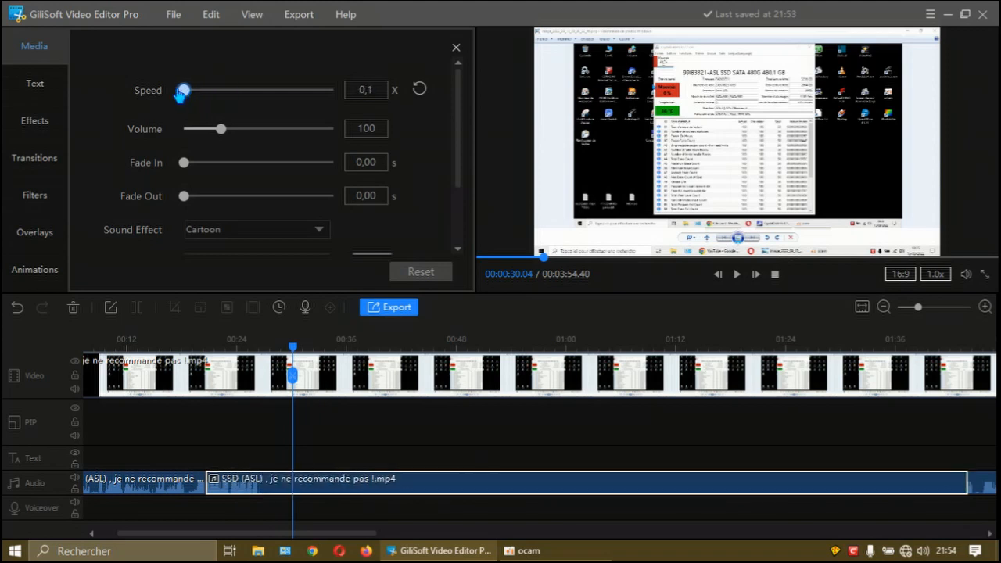
pyautogui.moveTo(181, 93)
pyautogui.mouseDown()
pyautogui.moveTo(203, 92)
pyautogui.moveTo(194, 92)
pyautogui.mouseUp()
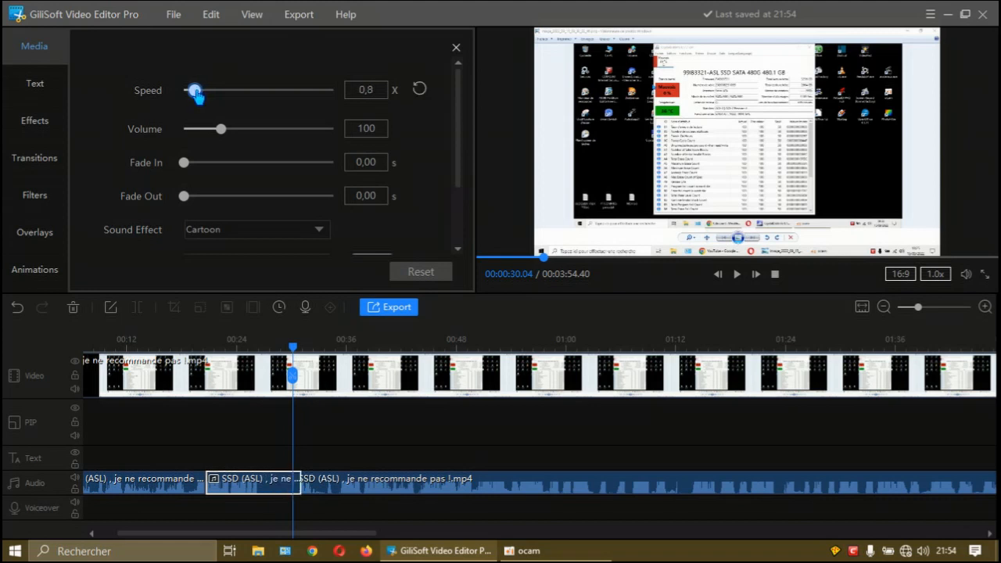
# Play the timeline from before the slowed middle audio segment to just past its end, pausing partway
pyautogui.moveTo(294, 352); pyautogui.dragTo(167, 352)
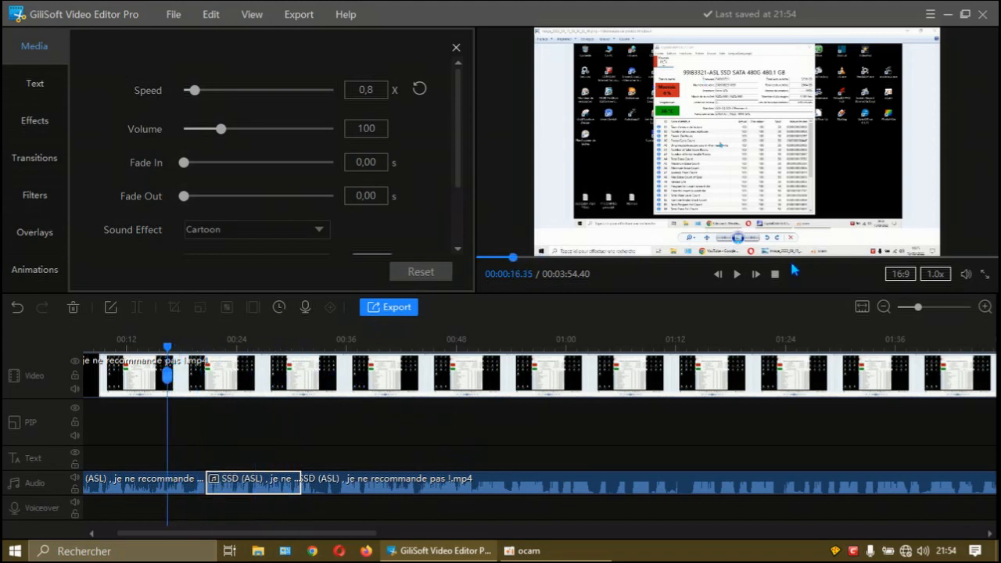
pyautogui.click(737, 275)
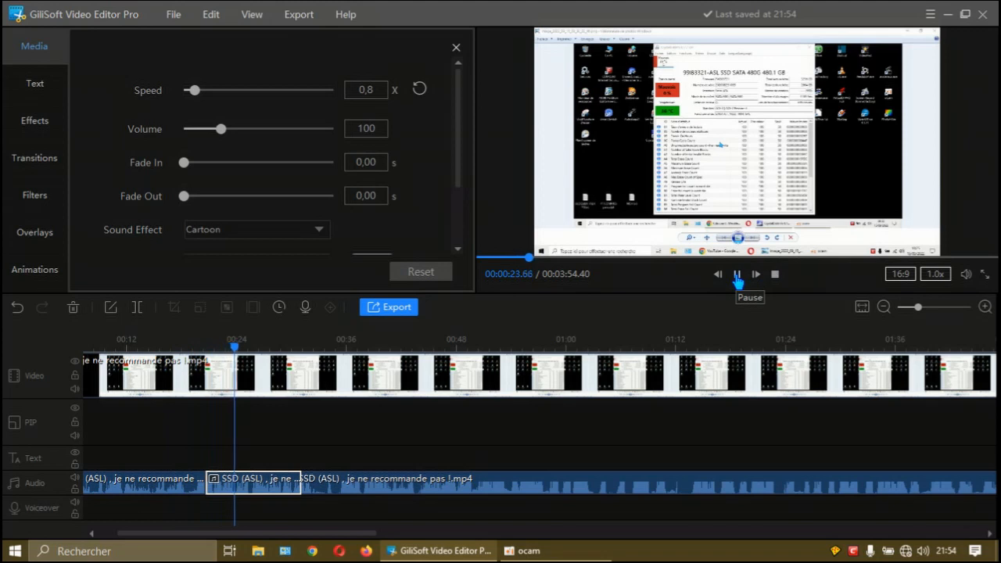
pyautogui.click(737, 275)
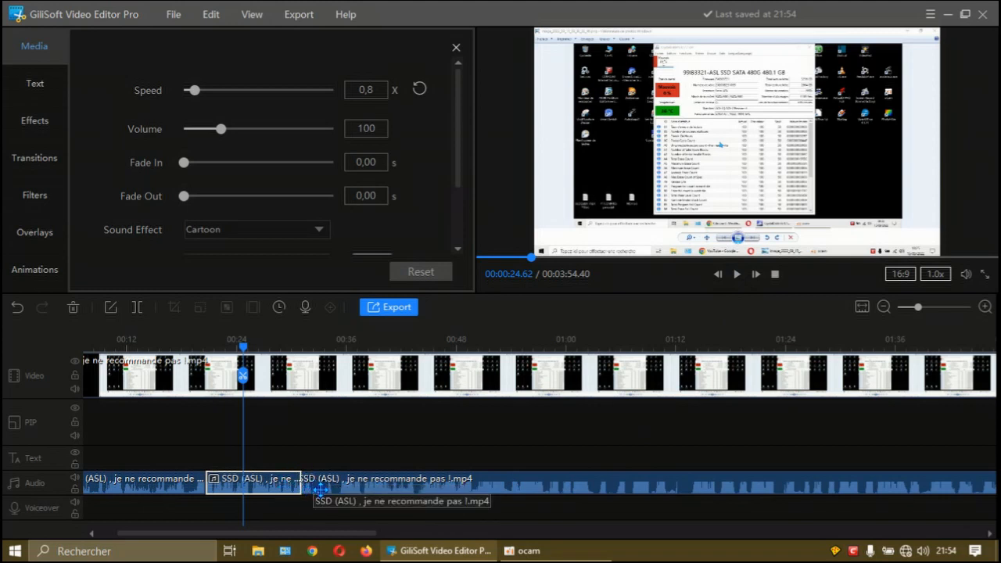
pyautogui.click(736, 274)
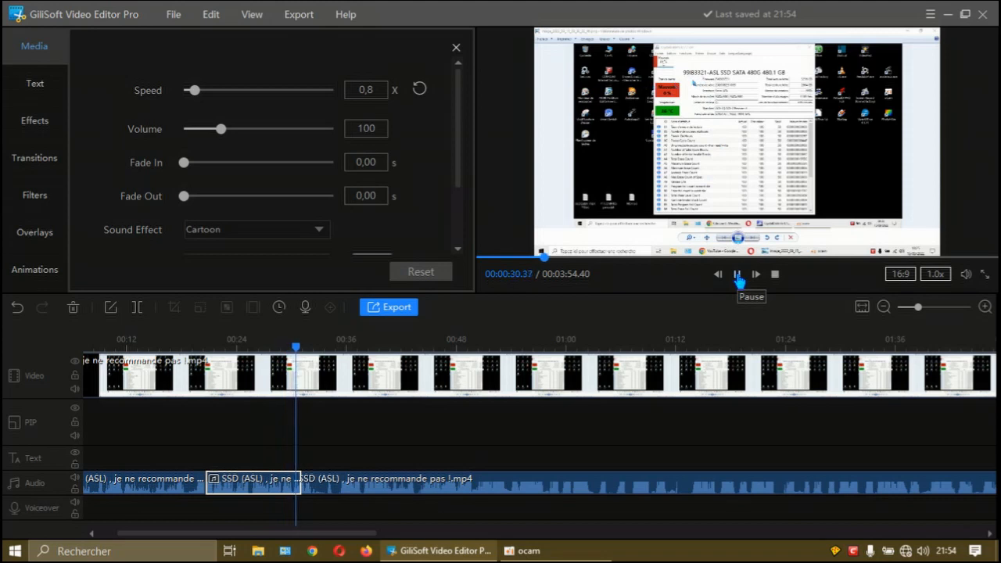
pyautogui.click(737, 275)
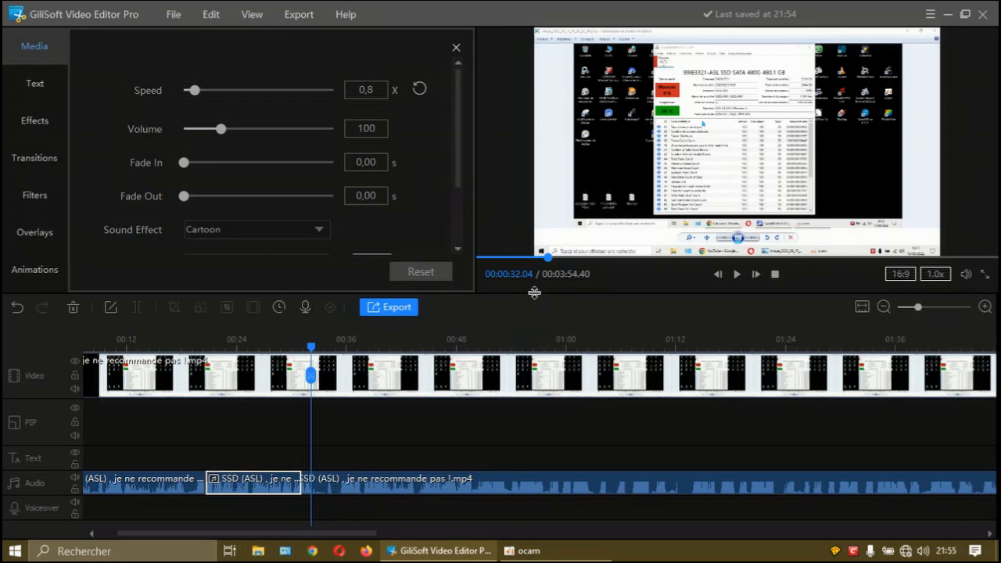
# Enlarge the settings area, review the middle audio segment's settings, and reset them all to their defaults
pyautogui.moveTo(534, 292); pyautogui.dragTo(532, 322)
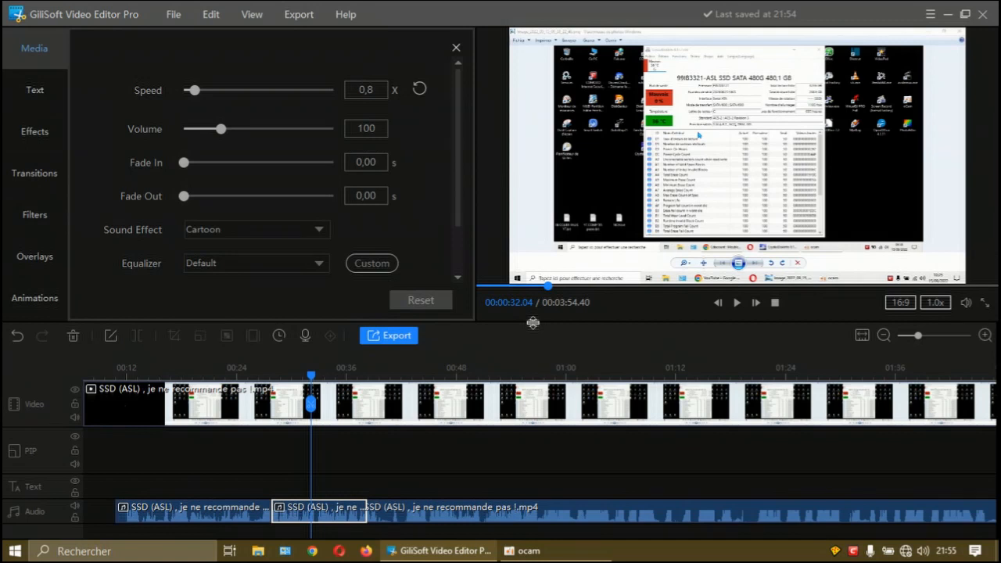
pyautogui.moveTo(459, 226); pyautogui.dragTo(459, 273)
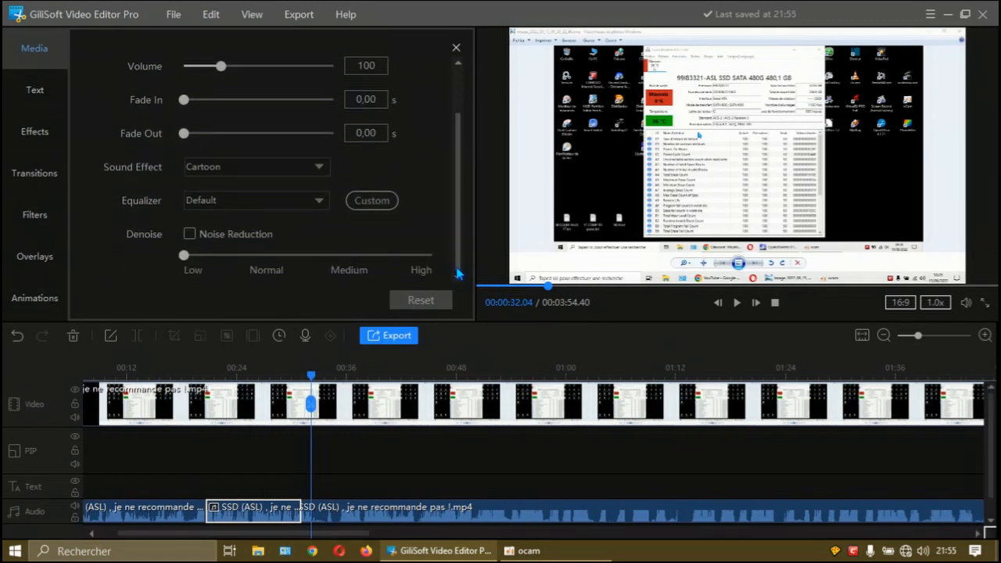
pyautogui.moveTo(458, 273); pyautogui.dragTo(470, 183)
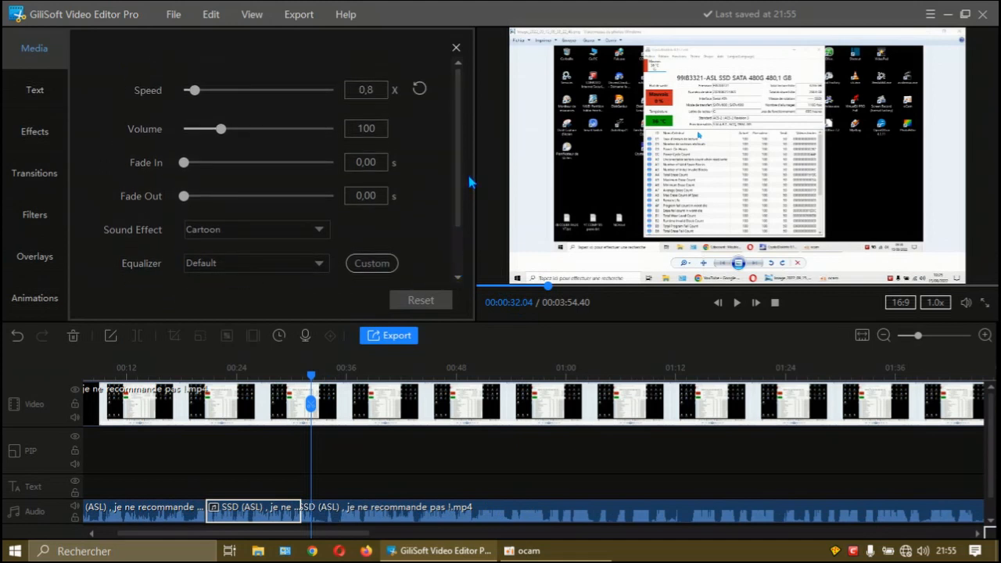
pyautogui.click(426, 301)
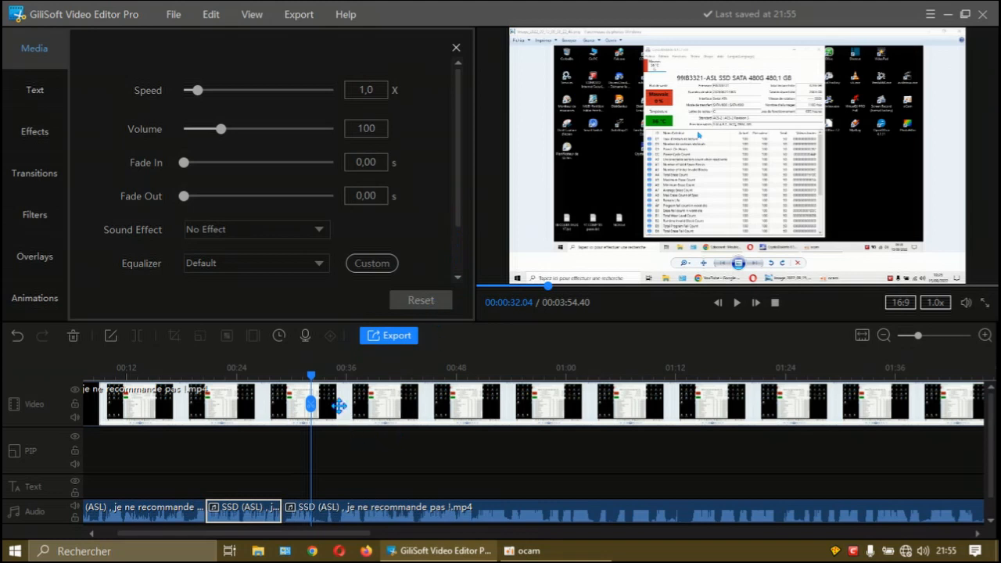
# Play a short part of the reset middle audio segment from about 24.8 seconds
pyautogui.moveTo(311, 382); pyautogui.dragTo(246, 402)
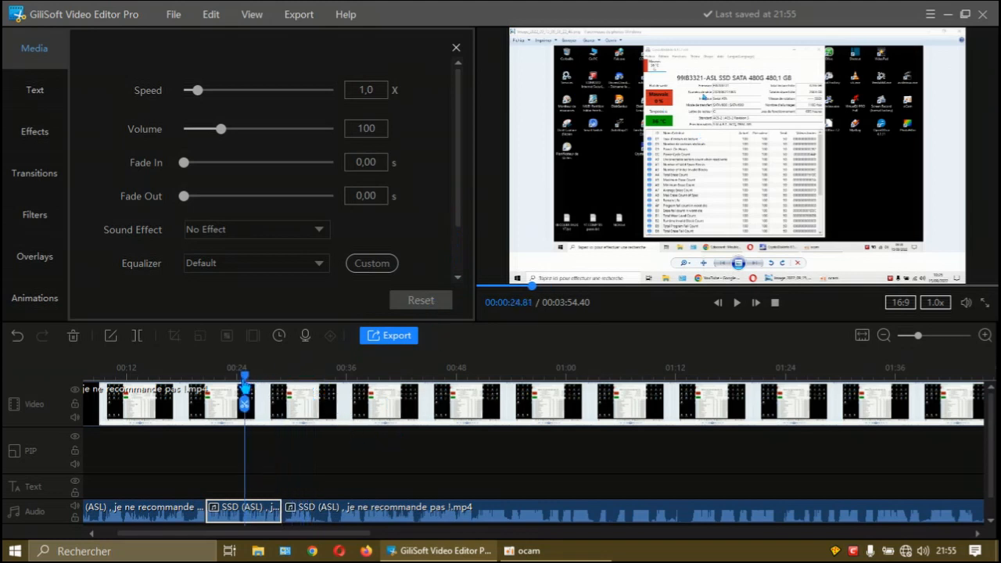
pyautogui.click(739, 305)
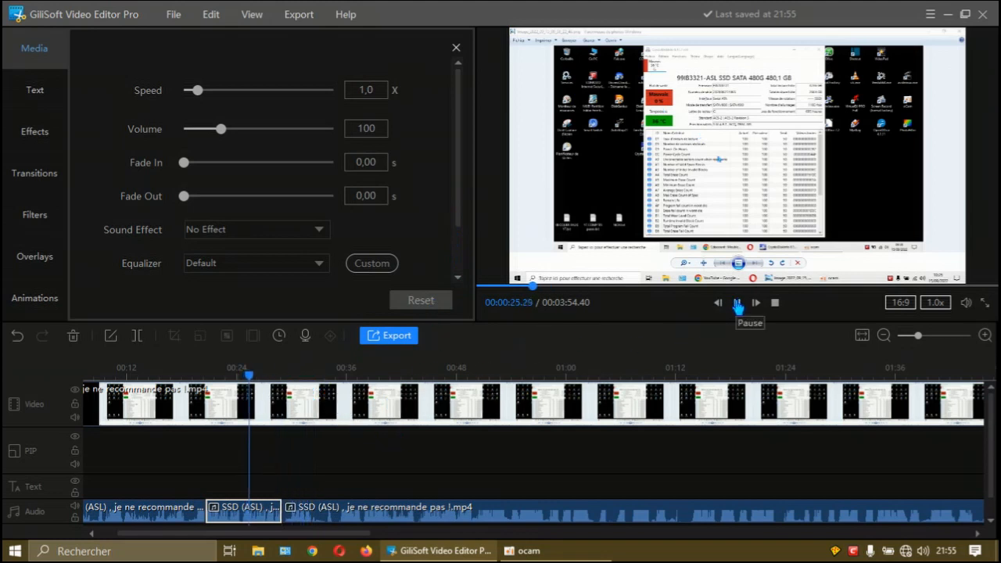
pyautogui.click(739, 305)
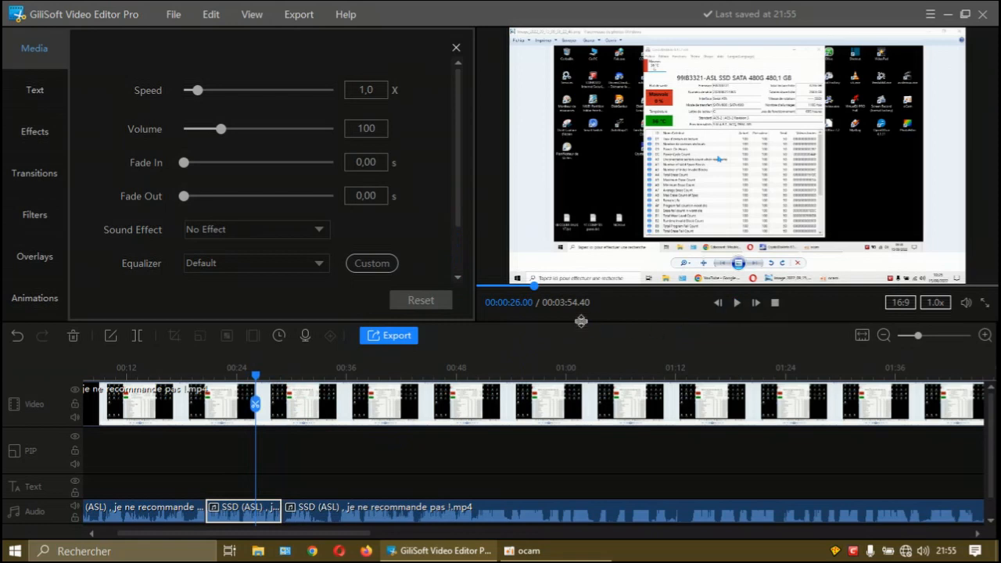
# Browse the full filter library and preview the TikTok Style filter without adding it to the timeline
pyautogui.moveTo(581, 321); pyautogui.dragTo(590, 270)
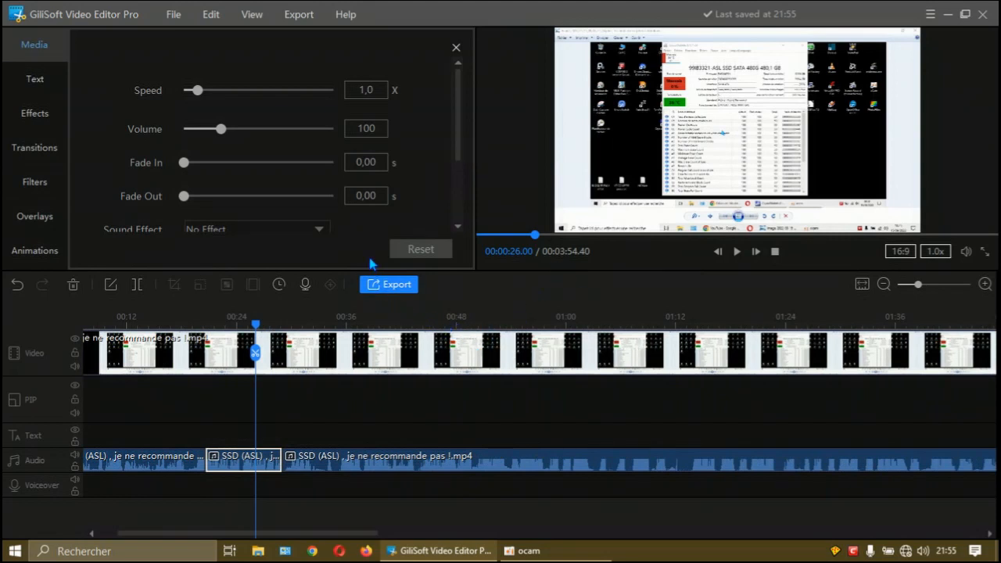
pyautogui.click(34, 182)
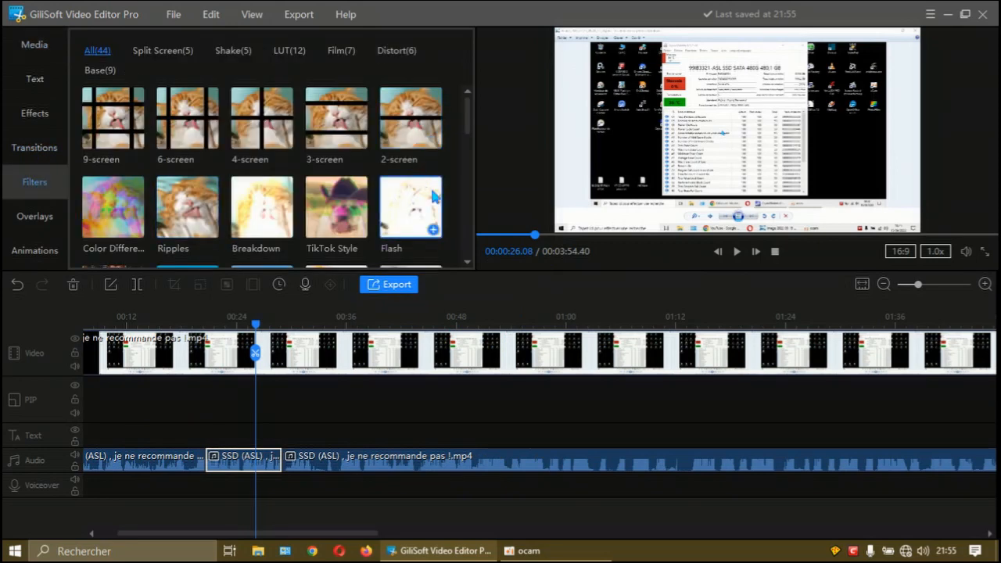
pyautogui.moveTo(523, 272); pyautogui.dragTo(522, 341)
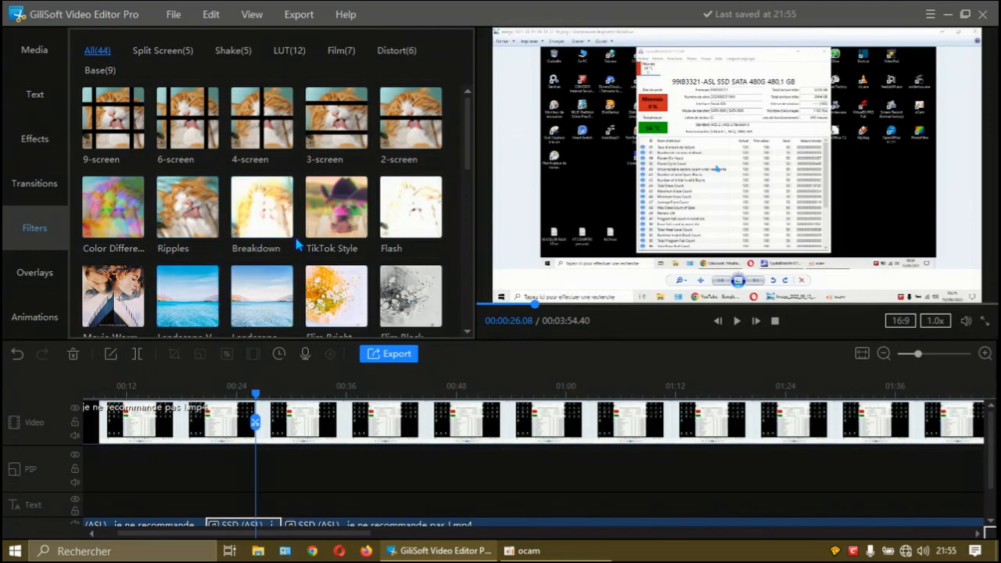
pyautogui.click(334, 220)
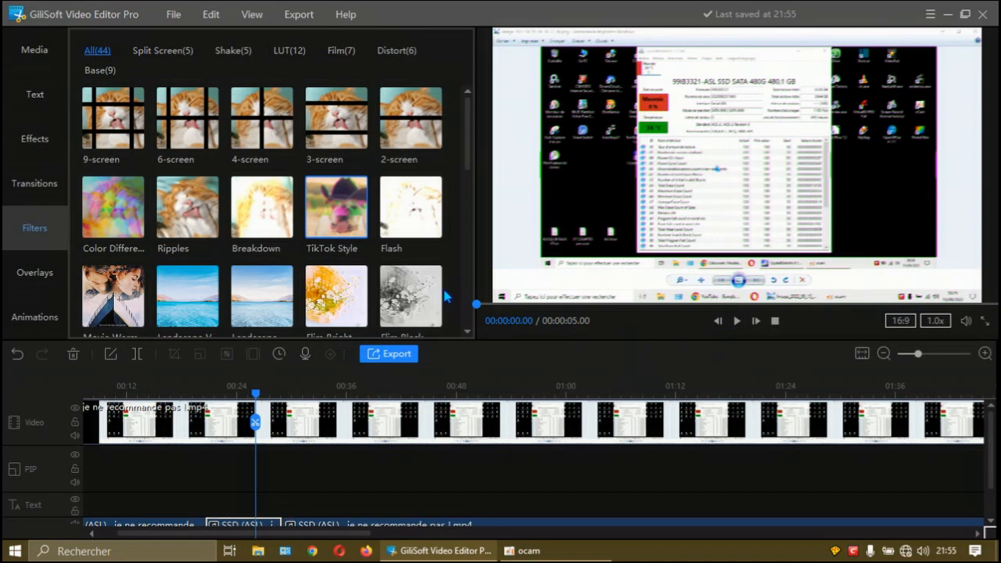
pyautogui.scroll(-1, 274, 233)
pyautogui.scroll(-5, 274, 233)
pyautogui.scroll(-3, 360, 248)
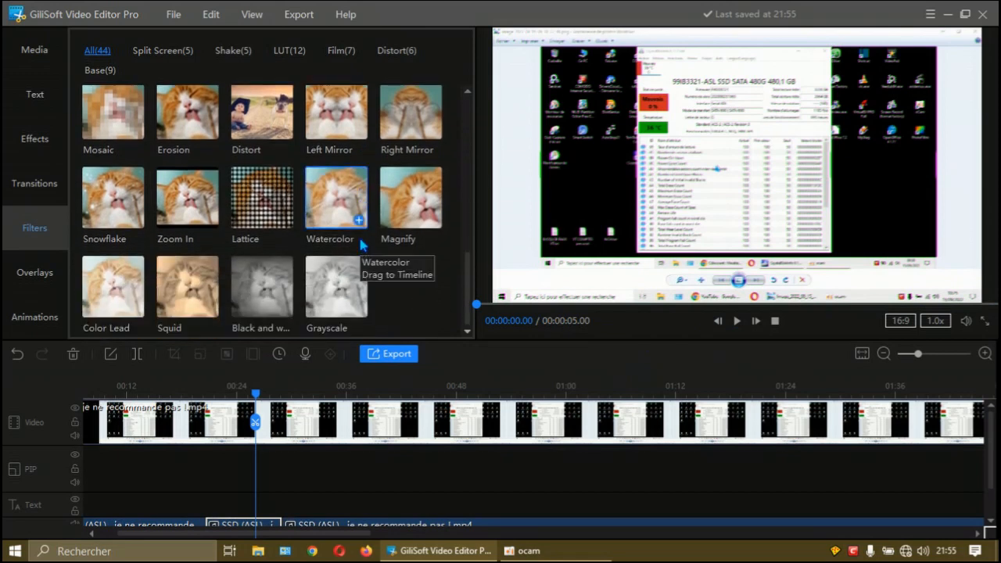
pyautogui.scroll(1, 336, 225)
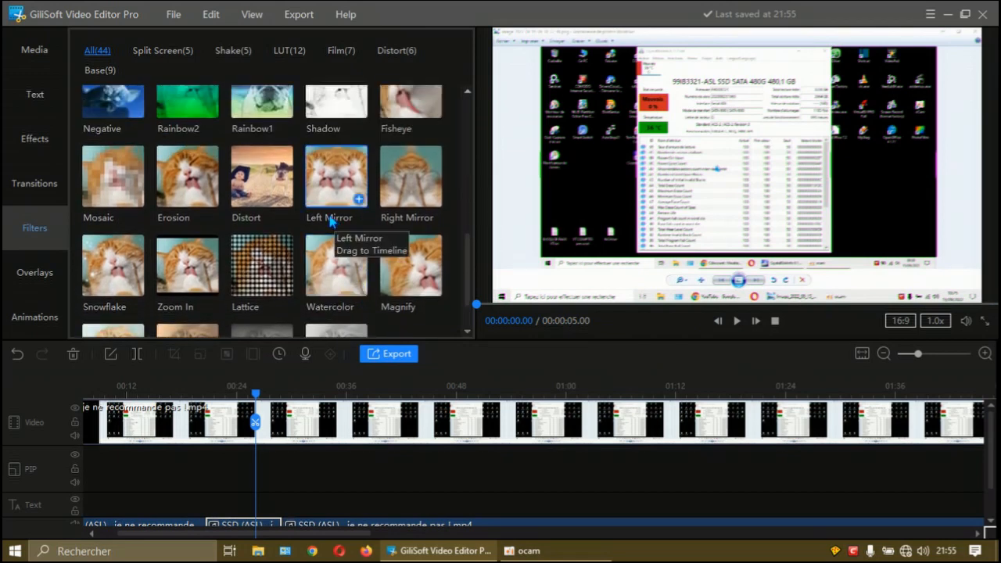
# Look through the full animation library and preview the Grimace animation, stopping its playback
pyautogui.click(39, 315)
pyautogui.scroll(-1, 327, 224)
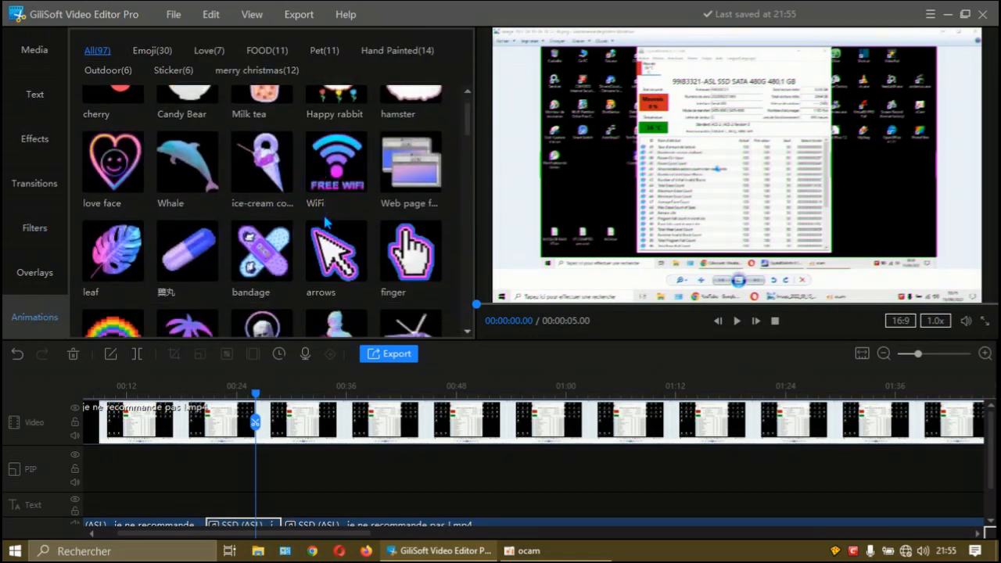
pyautogui.scroll(-4, 378, 272)
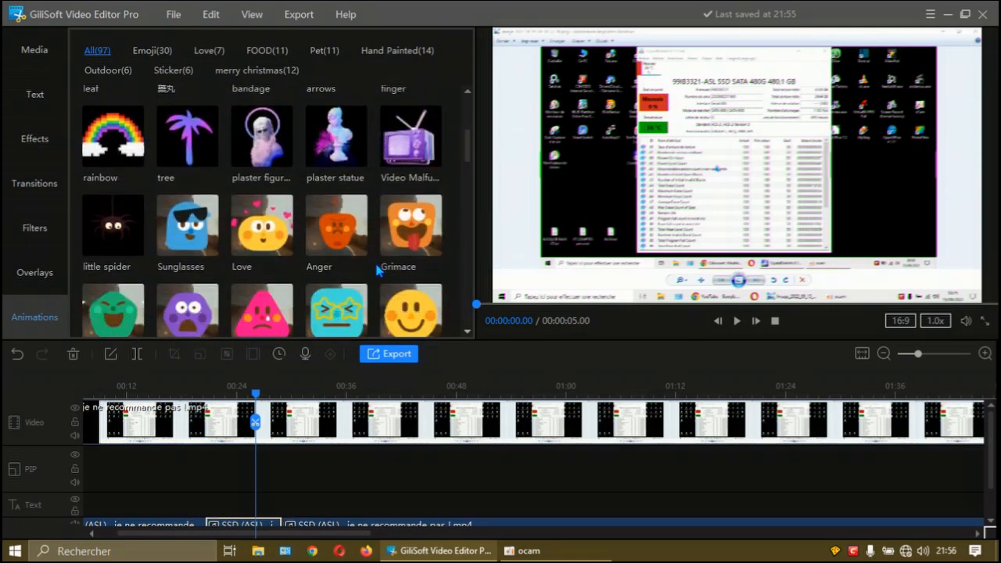
pyautogui.scroll(-1, 377, 270)
pyautogui.click(406, 212)
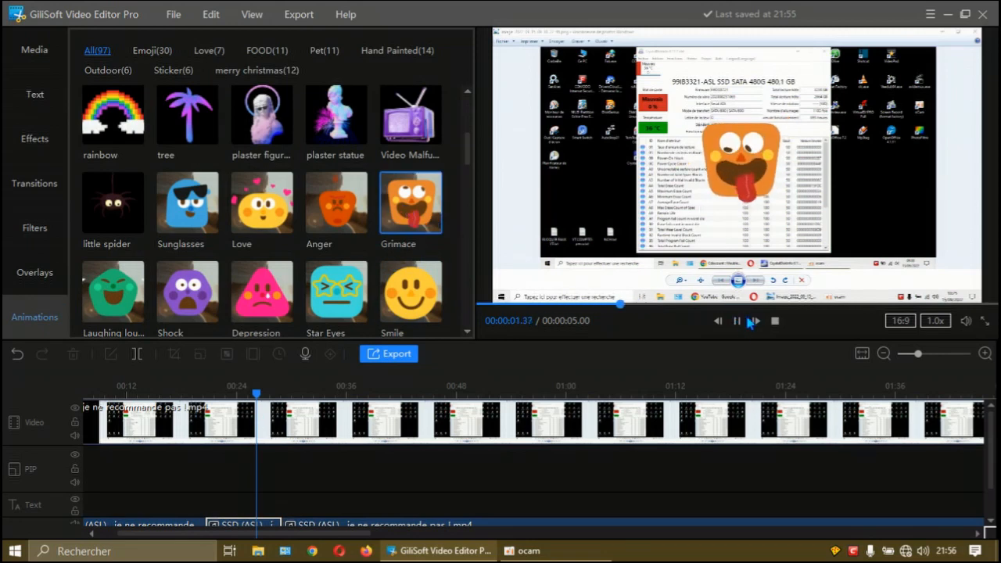
pyautogui.click(776, 322)
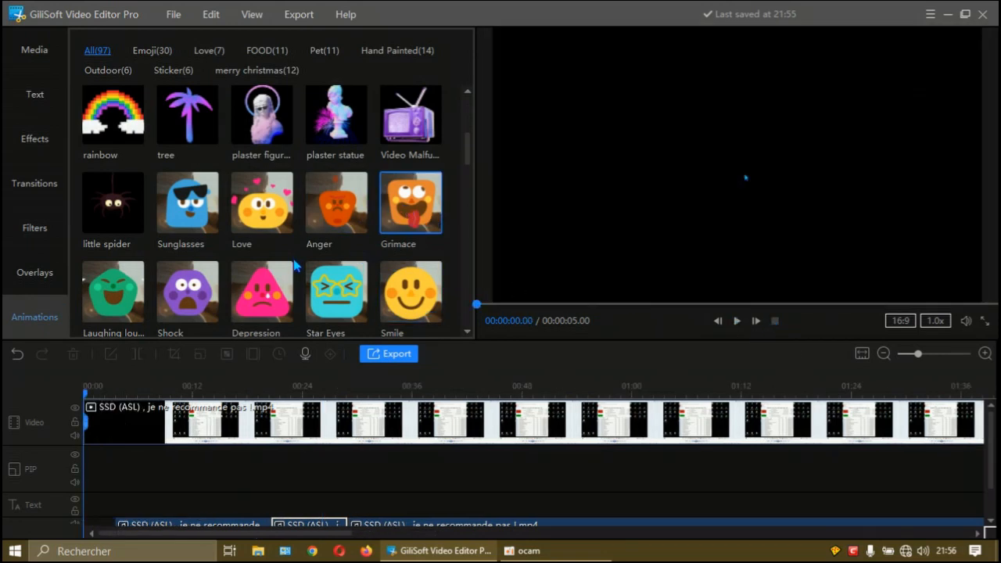
pyautogui.scroll(-3, 298, 260)
pyautogui.scroll(-10, 298, 261)
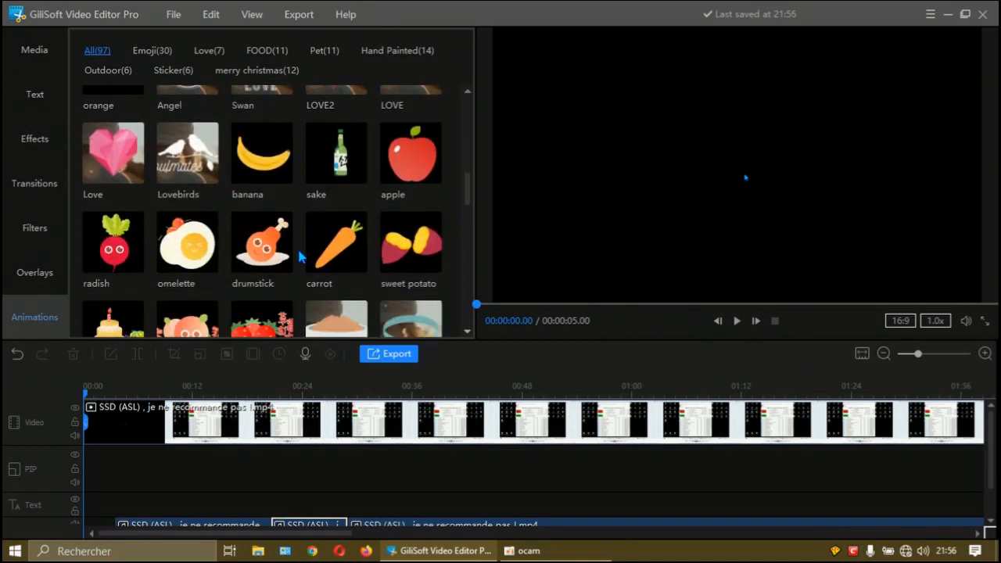
pyautogui.scroll(-10, 299, 254)
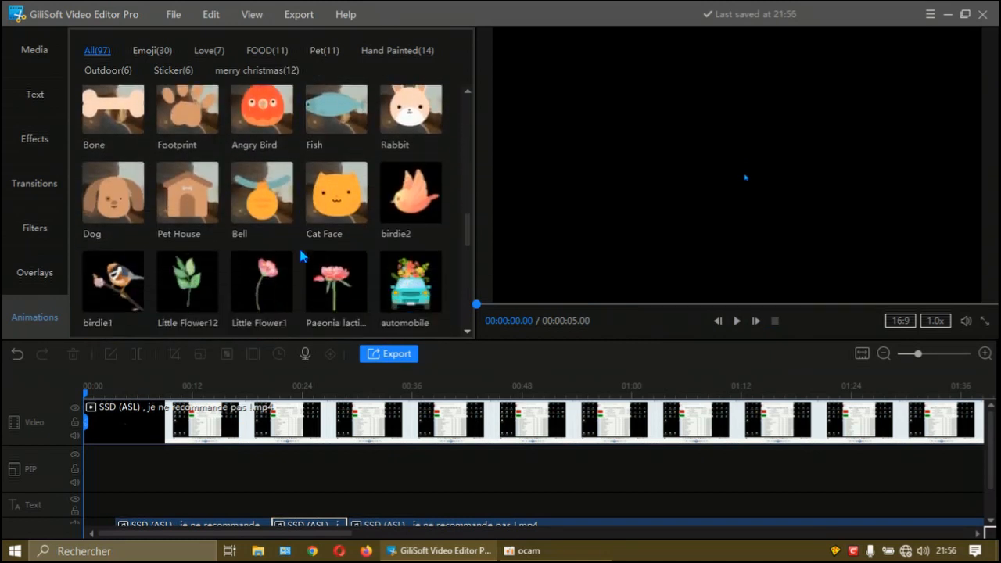
pyautogui.scroll(-3, 303, 256)
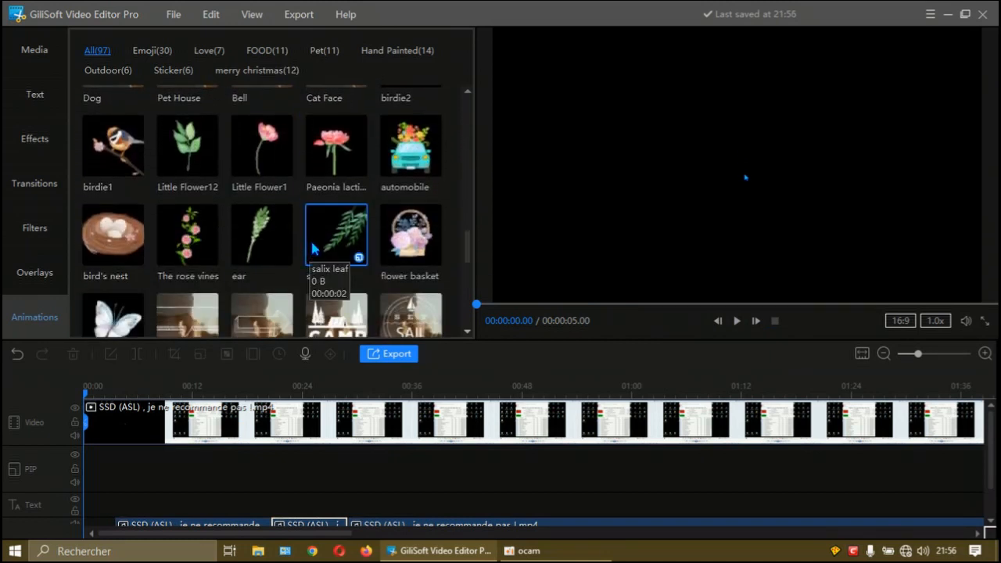
# Shrink the library area and check the available interface languages without changing the language
pyautogui.moveTo(479, 339); pyautogui.dragTo(475, 283)
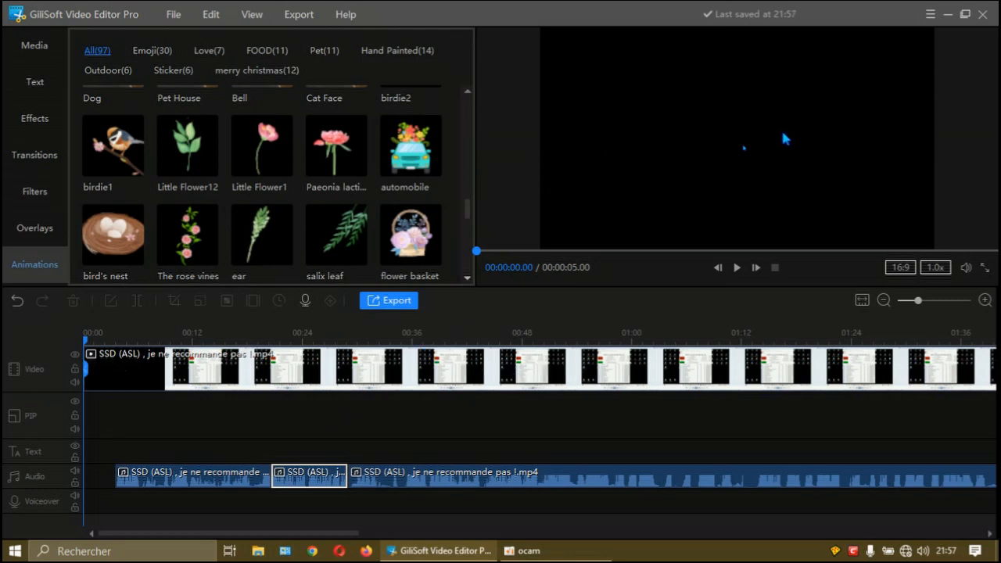
pyautogui.click(930, 15)
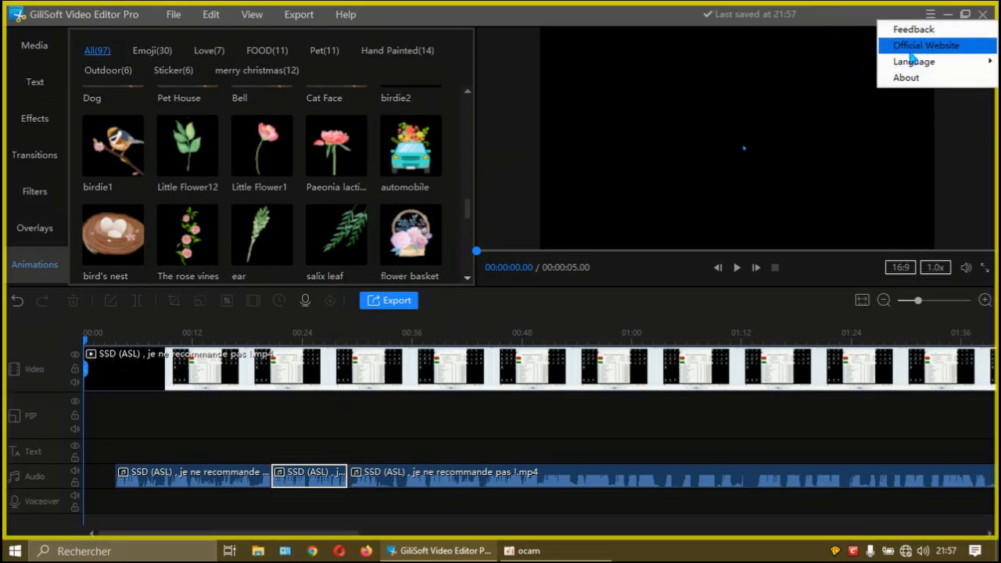
pyautogui.moveTo(915, 69)
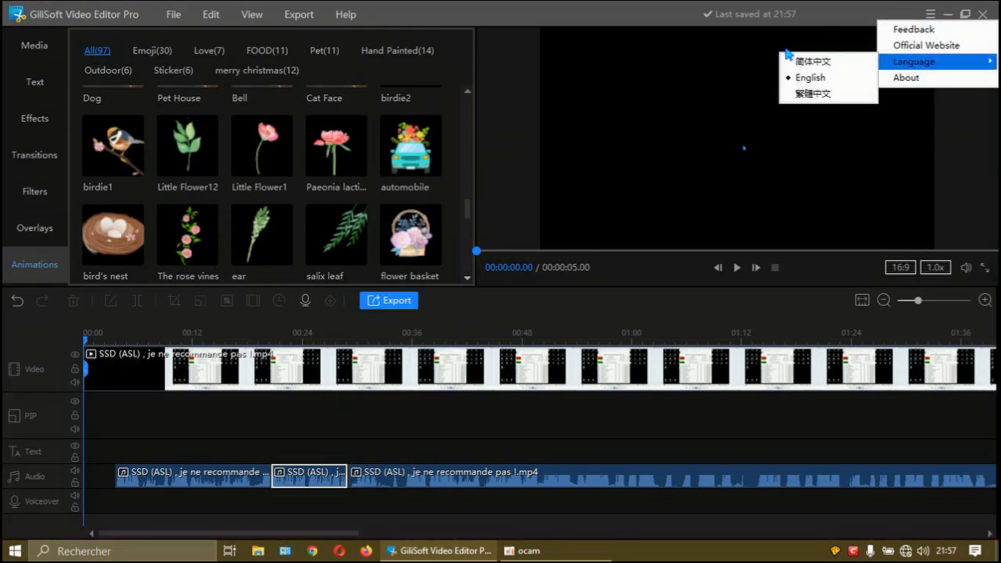
pyautogui.click(654, 27)
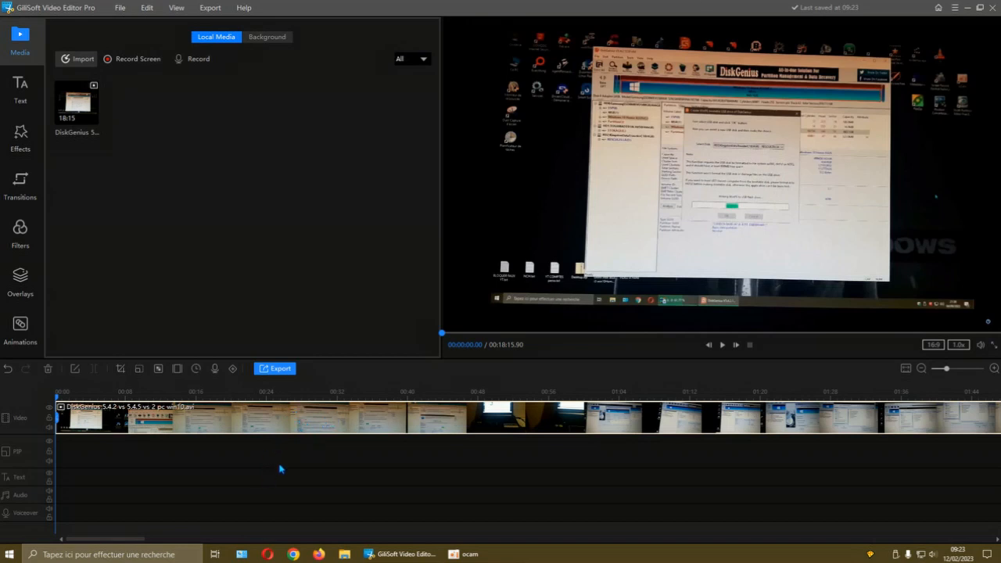
# Open the mosaic and blur editor for the DiskGenius clip on the video track
pyautogui.moveTo(952, 373); pyautogui.dragTo(941, 374)
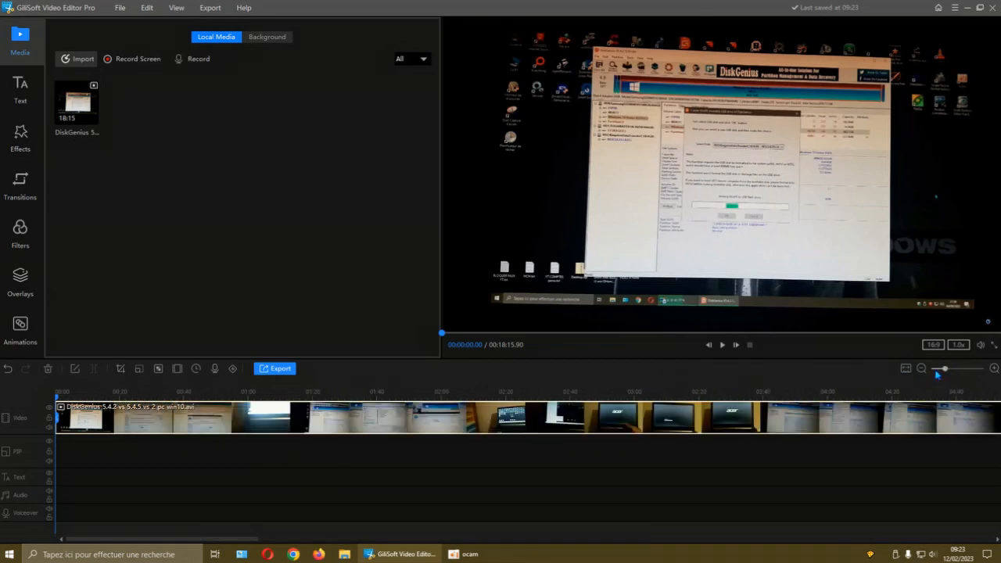
pyautogui.click(922, 373)
pyautogui.click(922, 375)
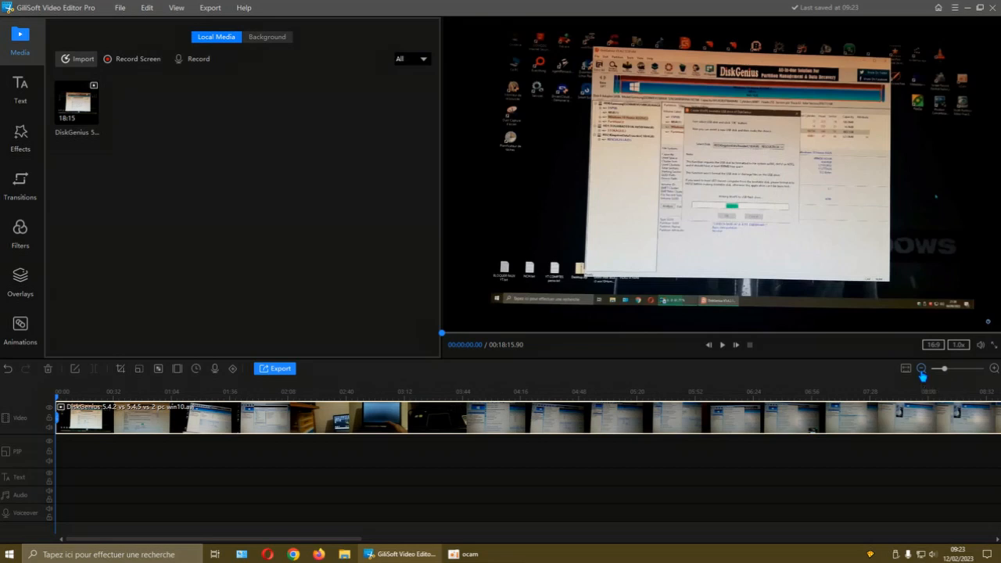
pyautogui.click(922, 374)
pyautogui.click(922, 375)
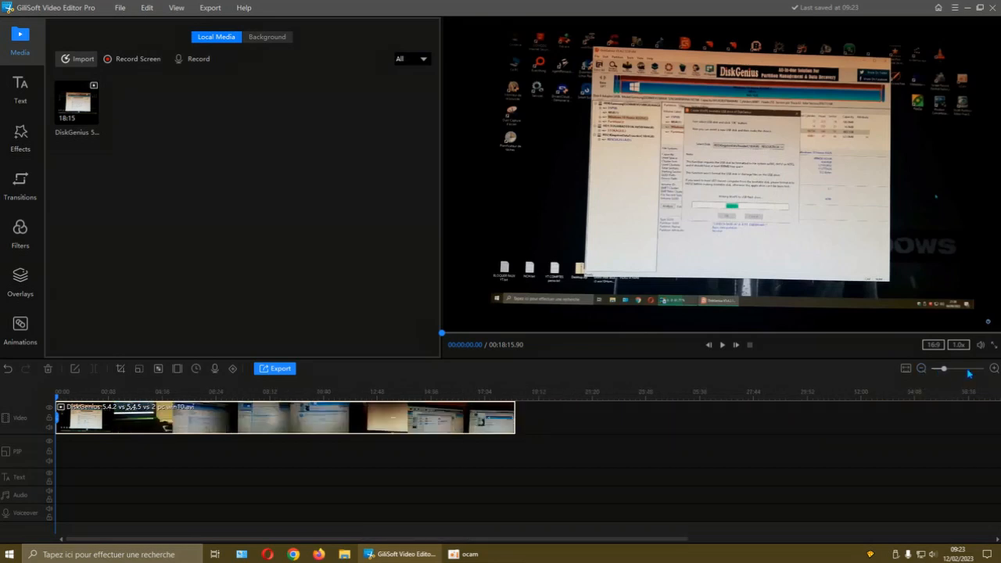
pyautogui.click(994, 368)
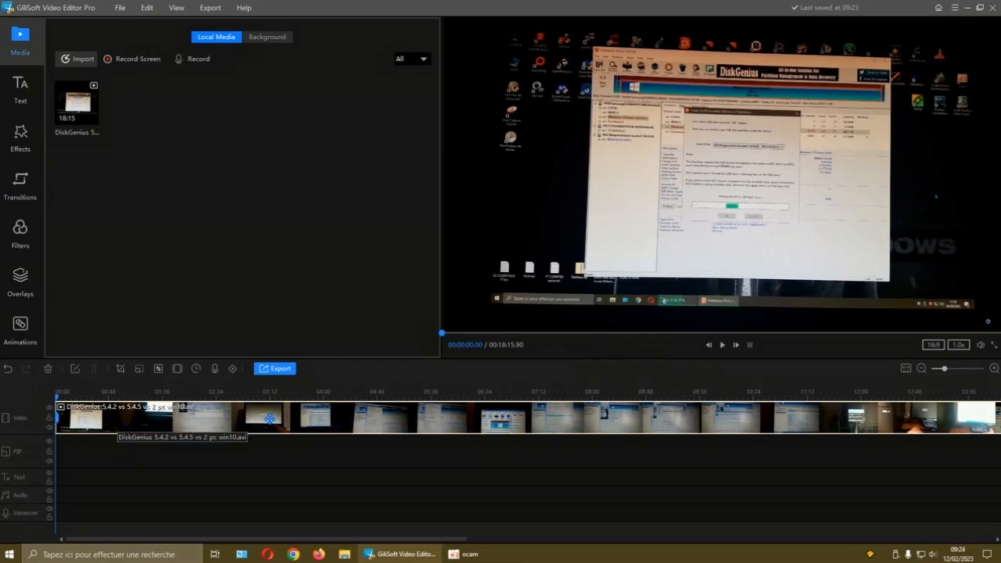
pyautogui.rightClick(341, 426)
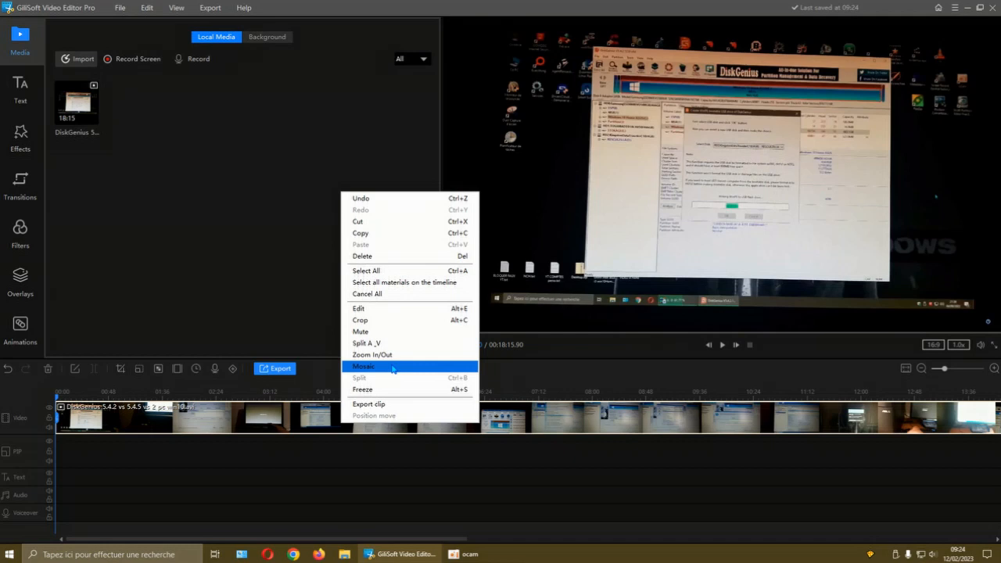
pyautogui.click(395, 357)
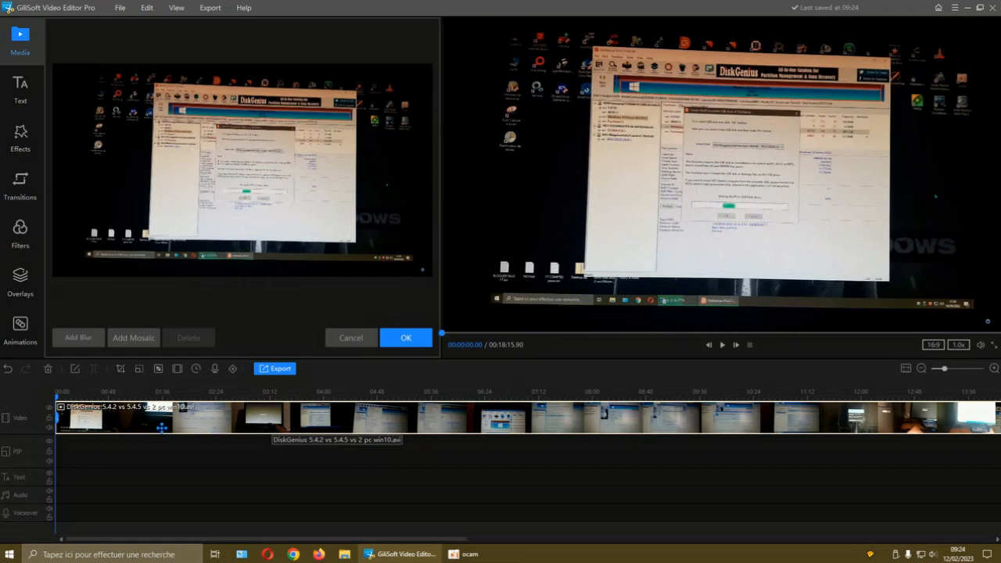
# Separate the audio of the DiskGenius clip from its video onto the audio track and enlarge the timeline area
pyautogui.rightClick(299, 424)
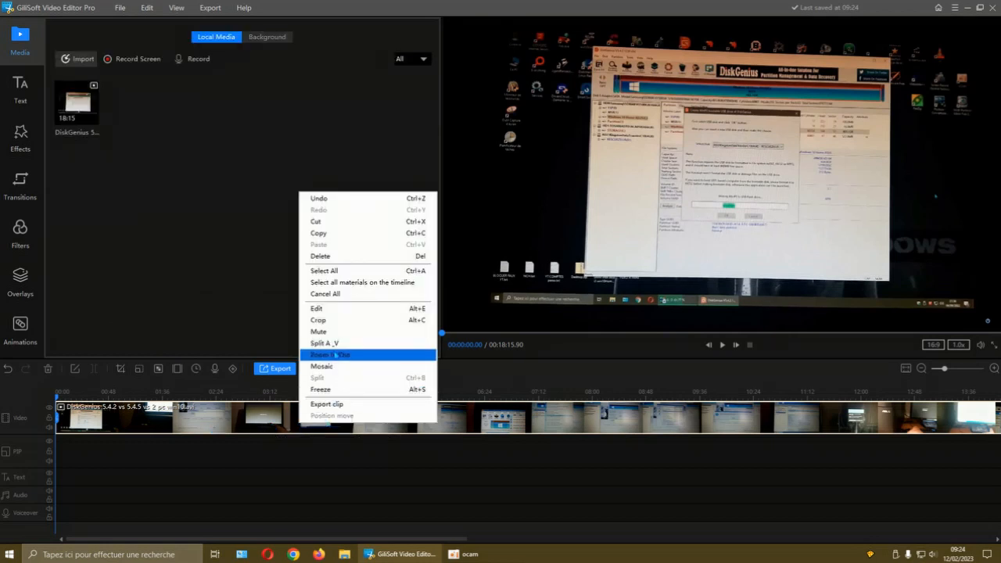
pyautogui.click(336, 344)
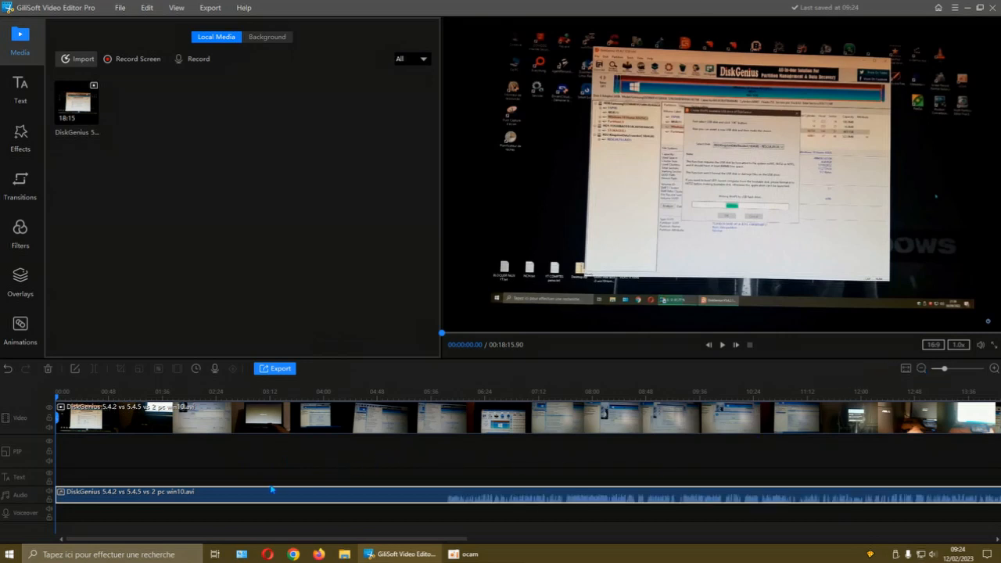
pyautogui.click(923, 373)
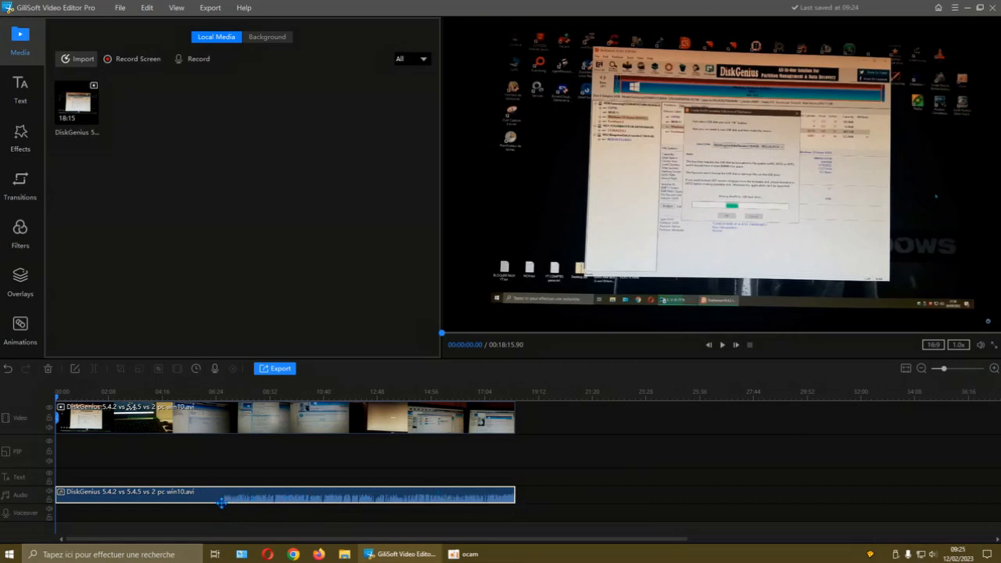
pyautogui.click(994, 368)
pyautogui.moveTo(562, 359); pyautogui.dragTo(556, 308)
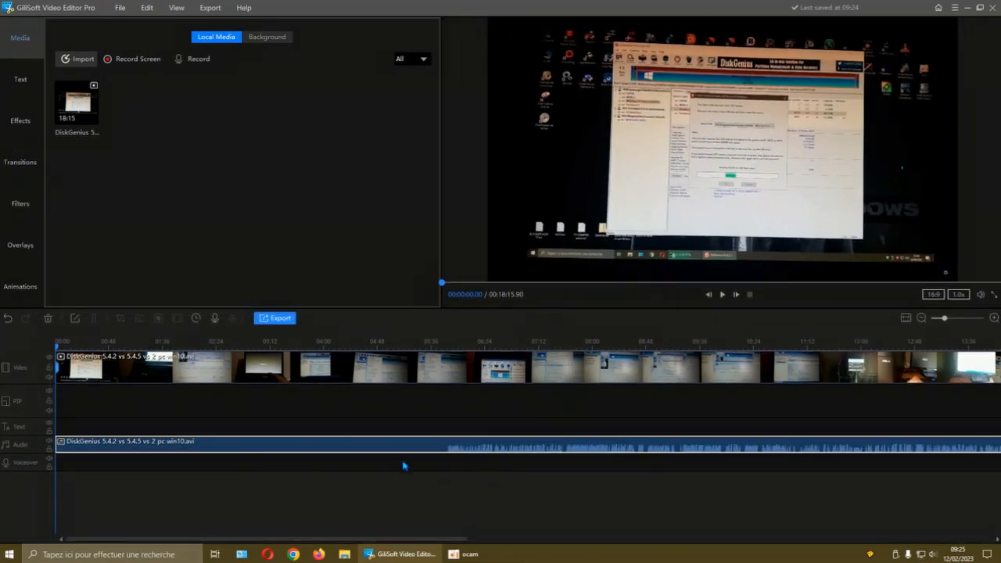
# Split only the video part of the DiskGenius clip at about 00:06:58
pyautogui.moveTo(59, 354); pyautogui.dragTo(526, 354)
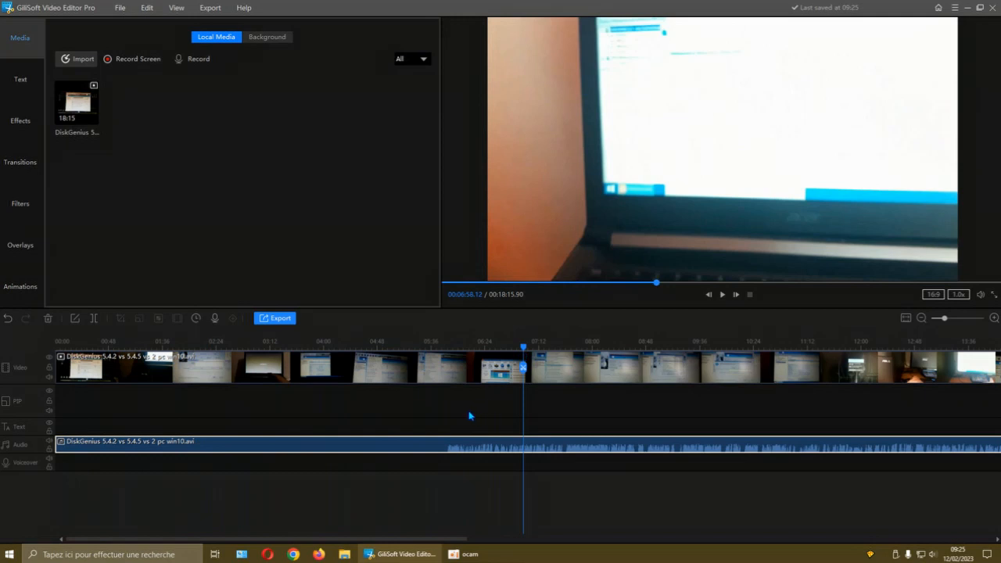
pyautogui.click(557, 368)
pyautogui.click(562, 448)
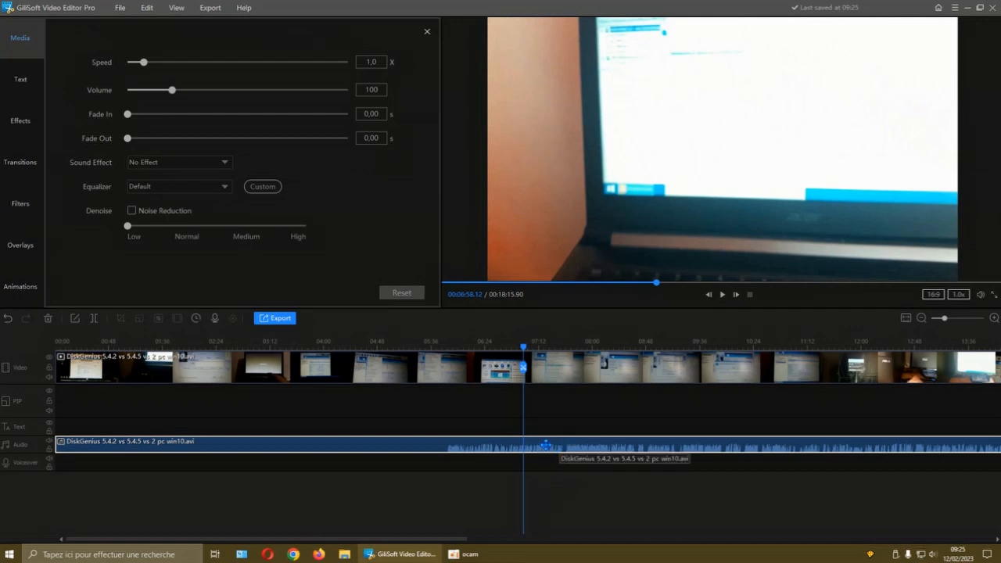
pyautogui.click(557, 374)
pyautogui.click(562, 438)
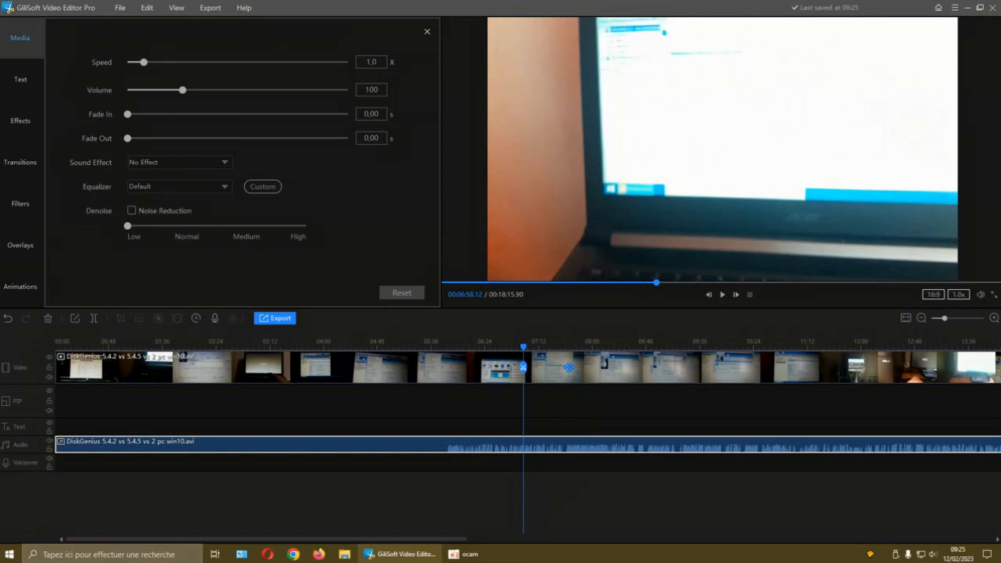
pyautogui.click(569, 367)
pyautogui.click(567, 447)
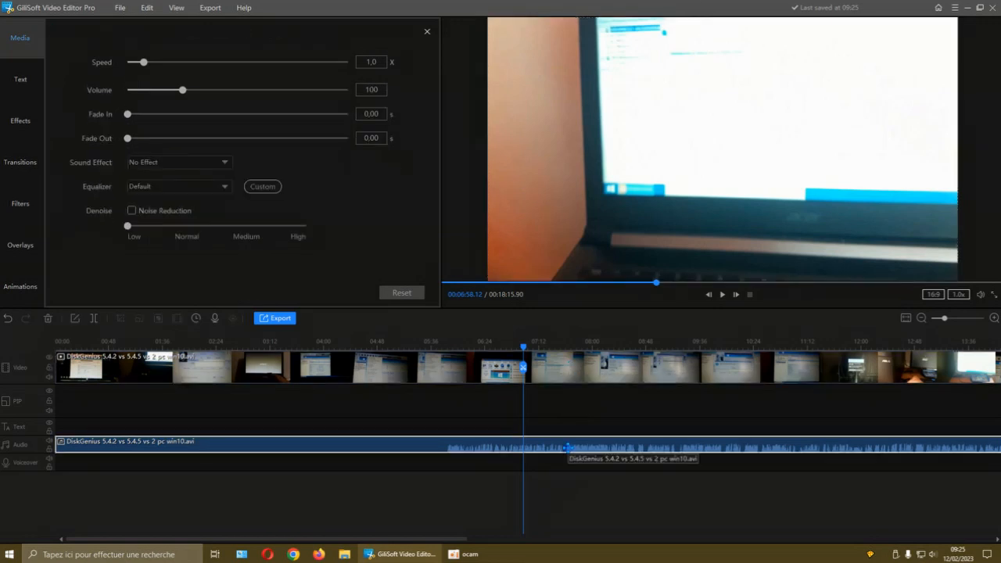
pyautogui.click(553, 370)
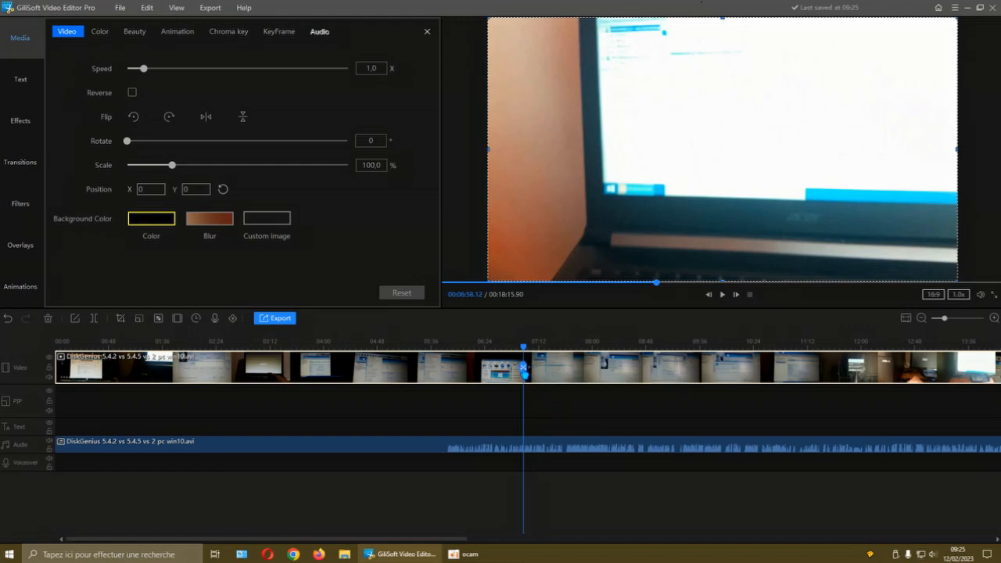
pyautogui.click(523, 366)
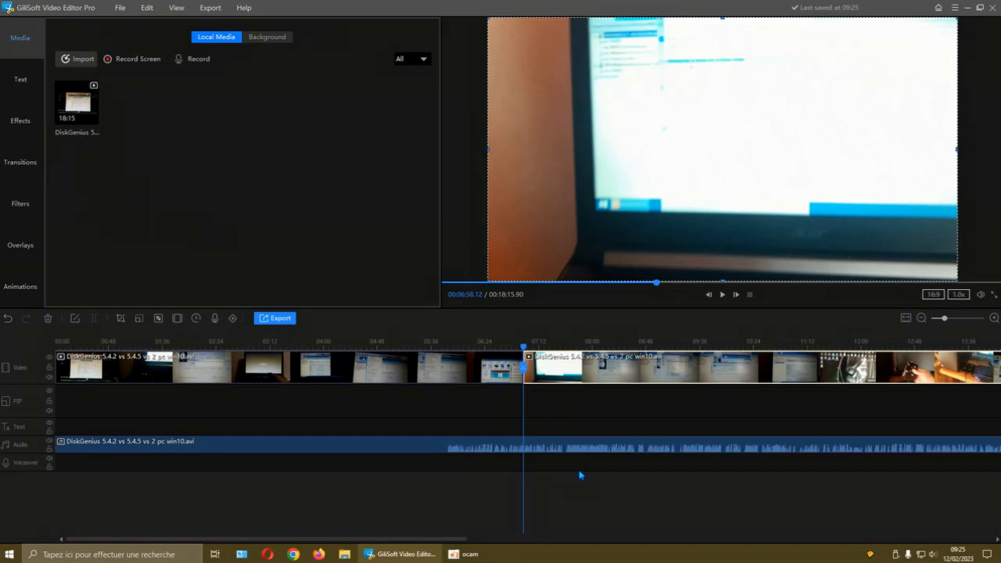
# Split the second video section again at about 00:08:05
pyautogui.moveTo(525, 353); pyautogui.dragTo(583, 357)
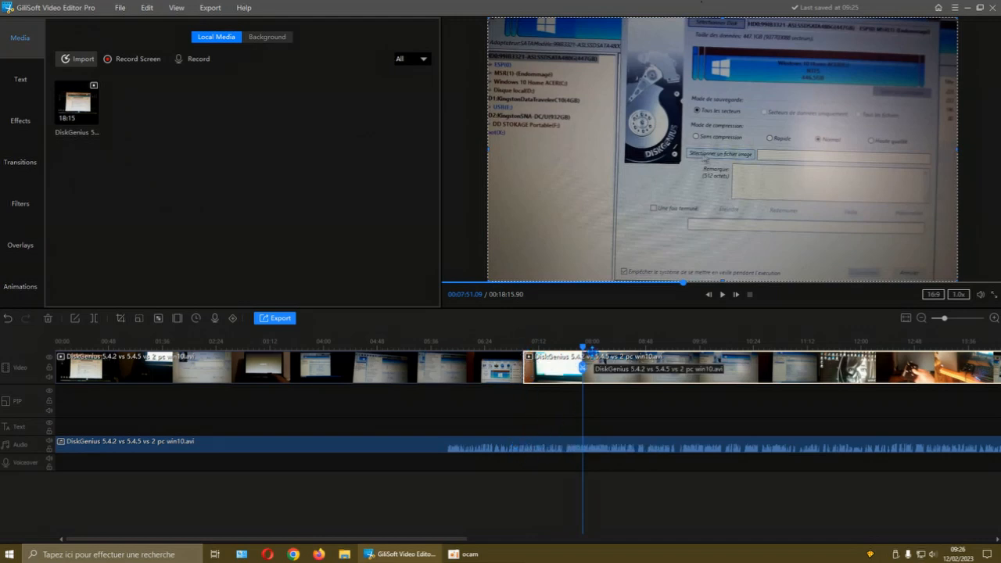
pyautogui.moveTo(582, 366); pyautogui.dragTo(602, 376)
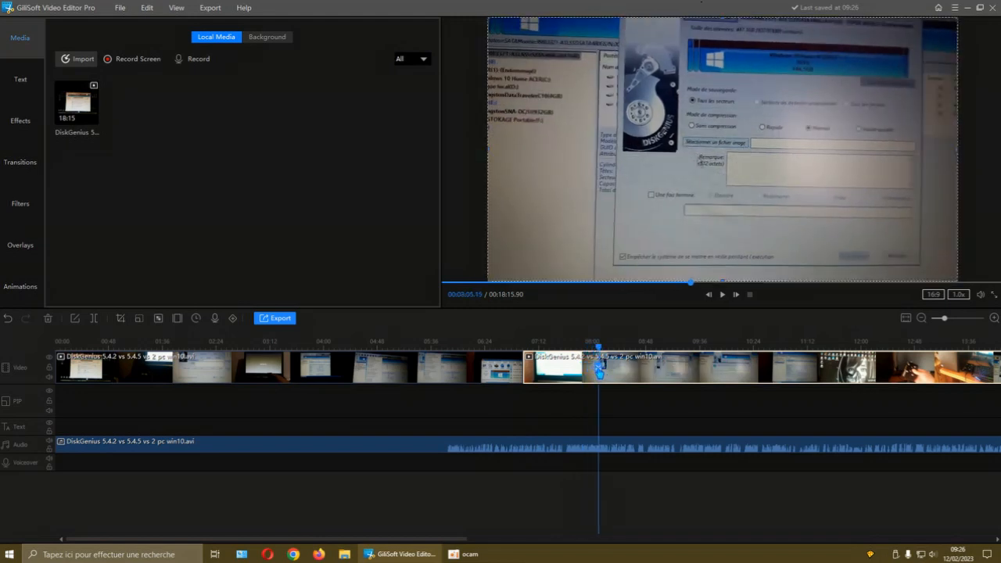
pyautogui.click(599, 367)
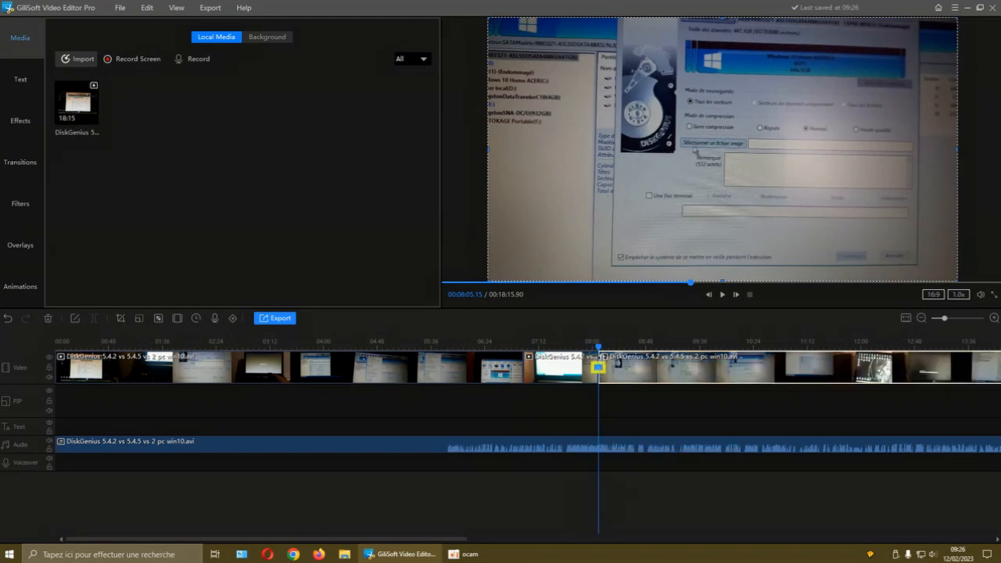
pyautogui.click(993, 320)
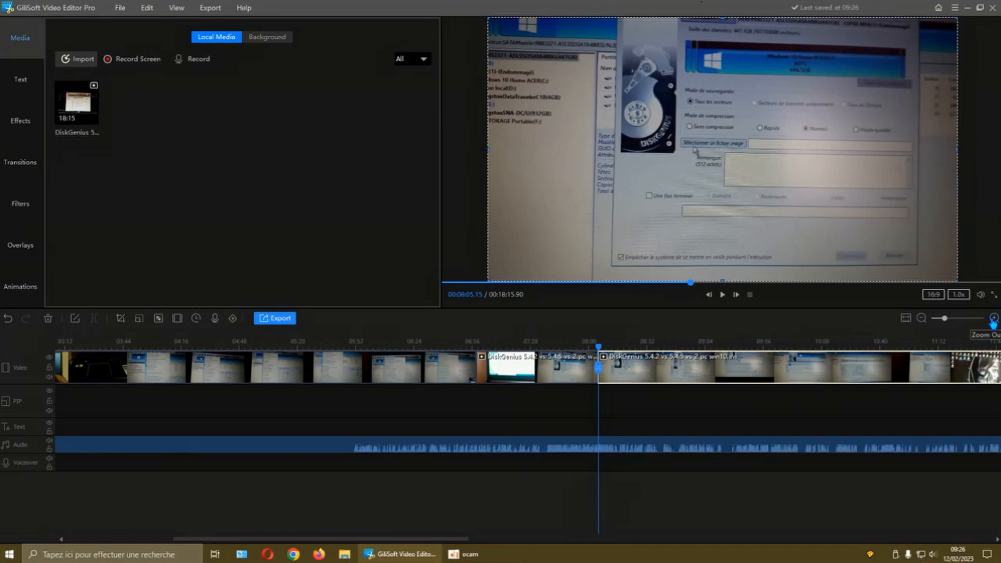
pyautogui.click(923, 319)
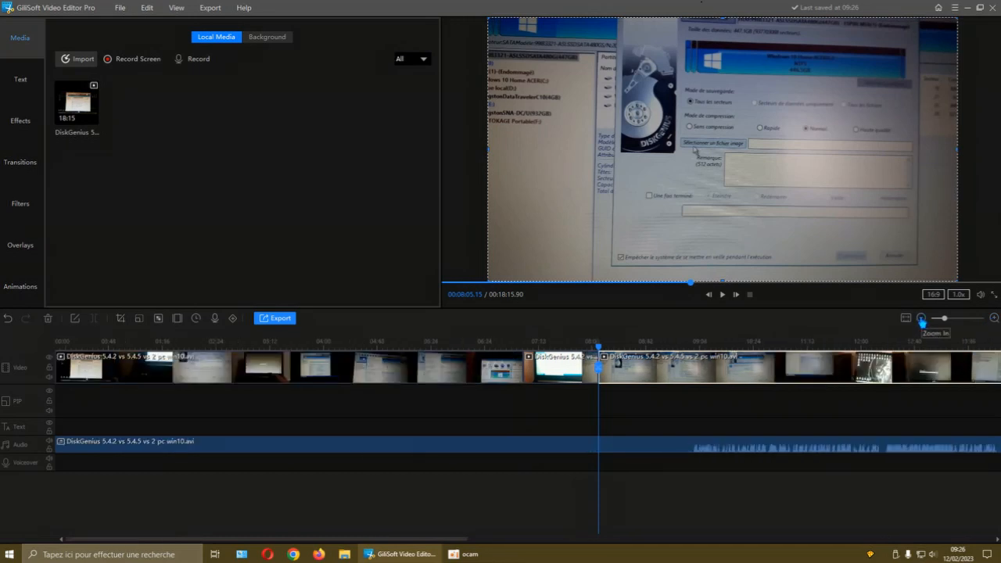
pyautogui.click(923, 320)
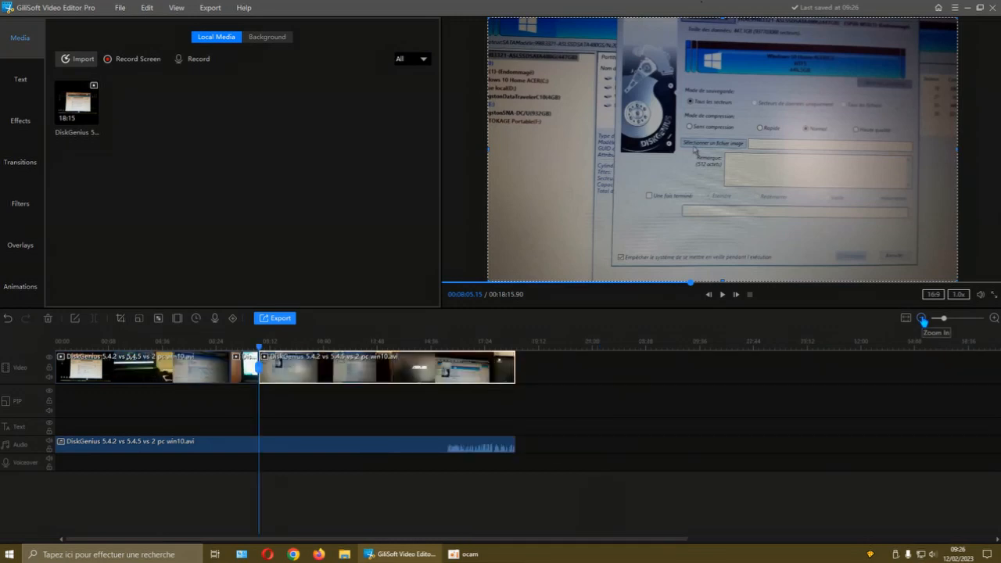
pyautogui.click(994, 318)
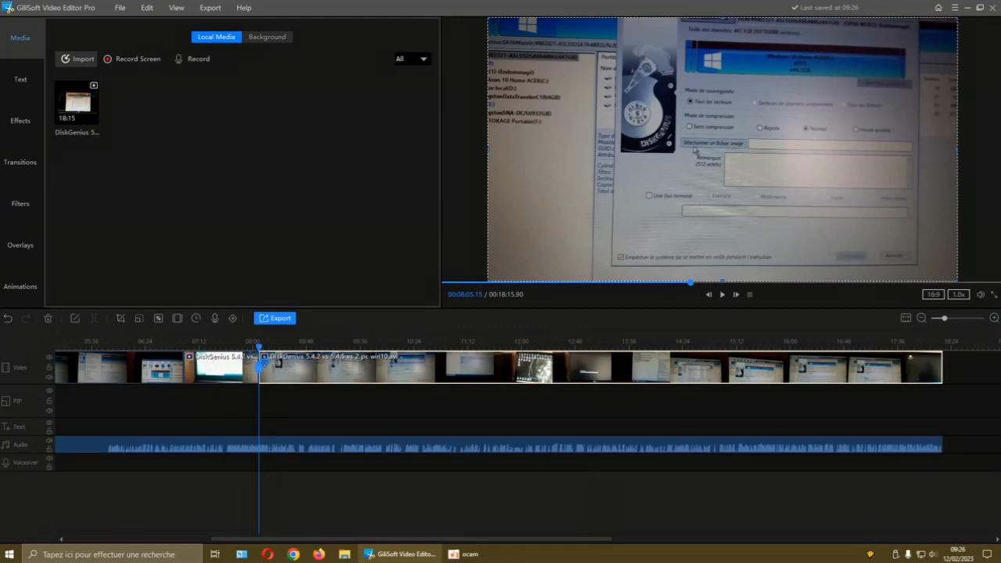
pyautogui.moveTo(438, 538); pyautogui.dragTo(378, 517)
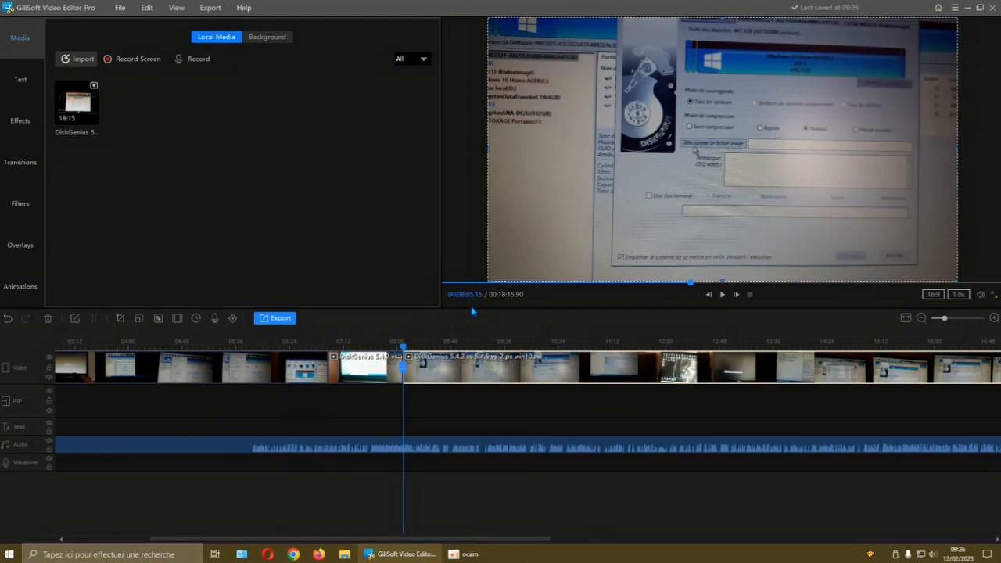
# Try shifting the separated audio clip along its track, and return it to the start of the timeline
pyautogui.moveTo(472, 312); pyautogui.dragTo(474, 285)
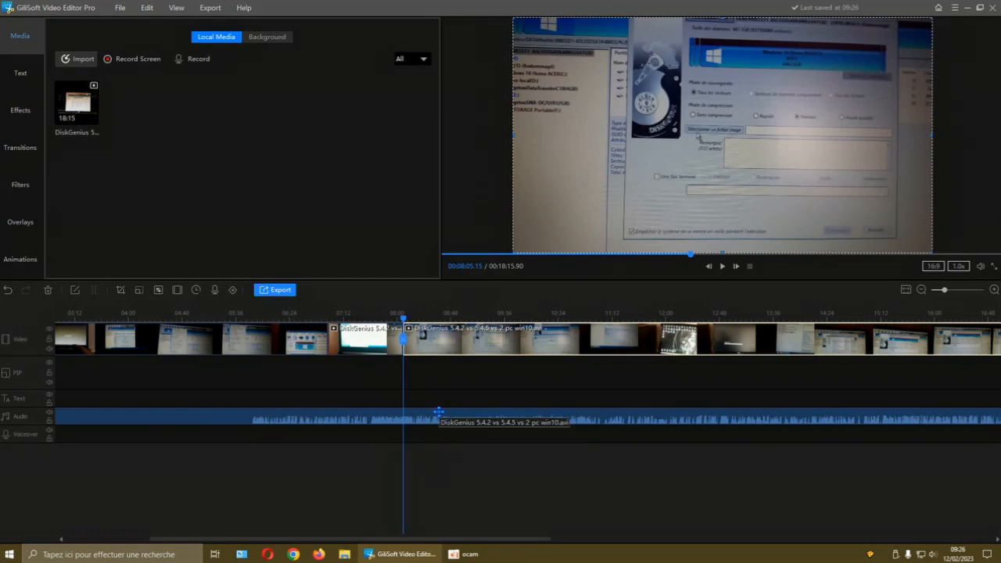
pyautogui.moveTo(433, 416); pyautogui.dragTo(456, 415)
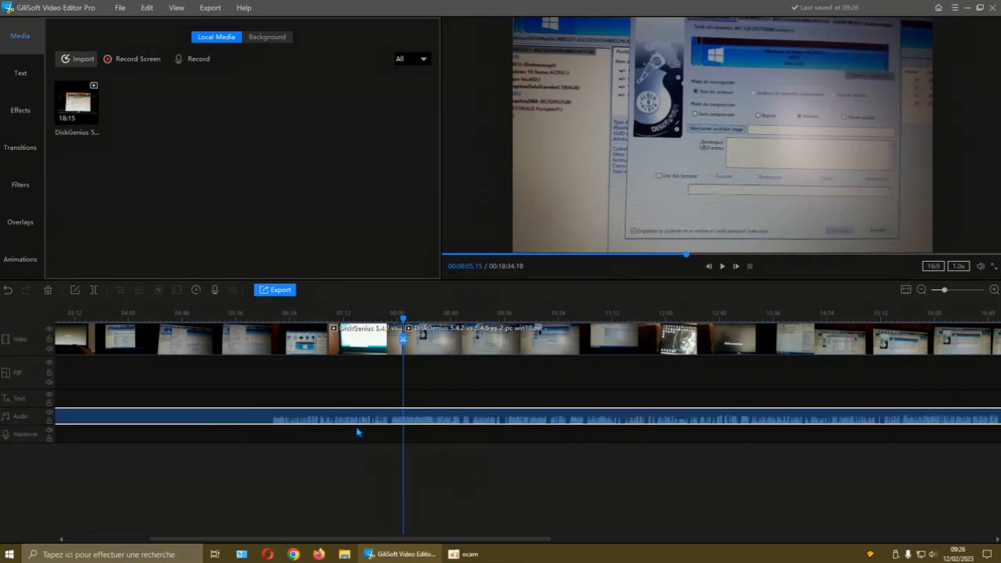
pyautogui.moveTo(359, 417); pyautogui.dragTo(435, 413)
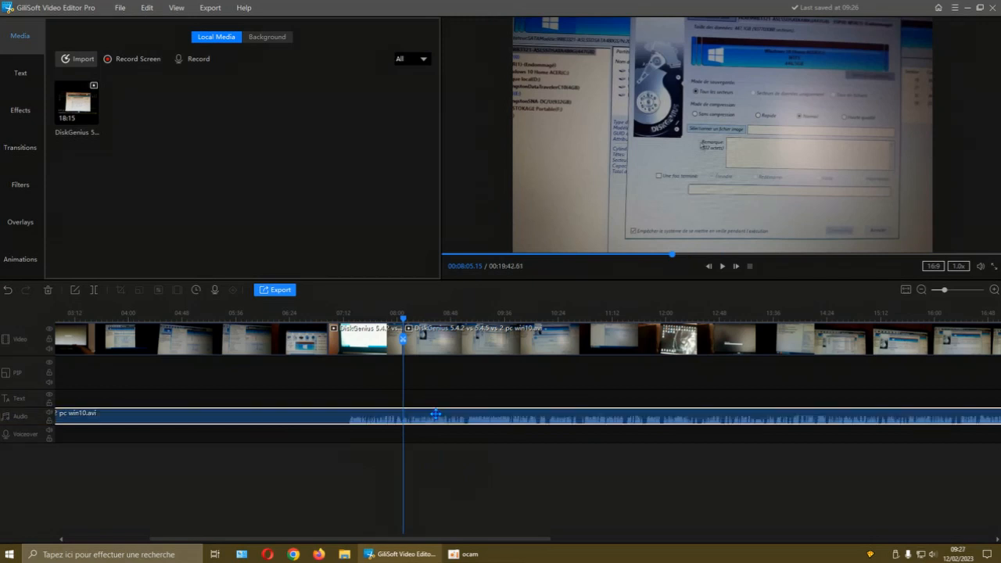
pyautogui.moveTo(446, 418); pyautogui.dragTo(425, 418)
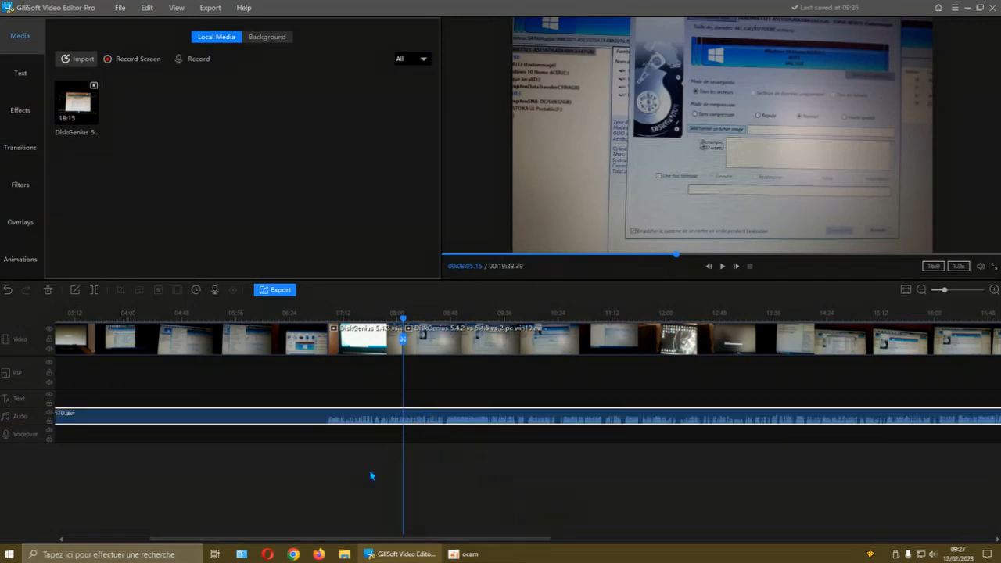
pyautogui.moveTo(343, 538); pyautogui.dragTo(252, 546)
pyautogui.moveTo(470, 417); pyautogui.dragTo(398, 416)
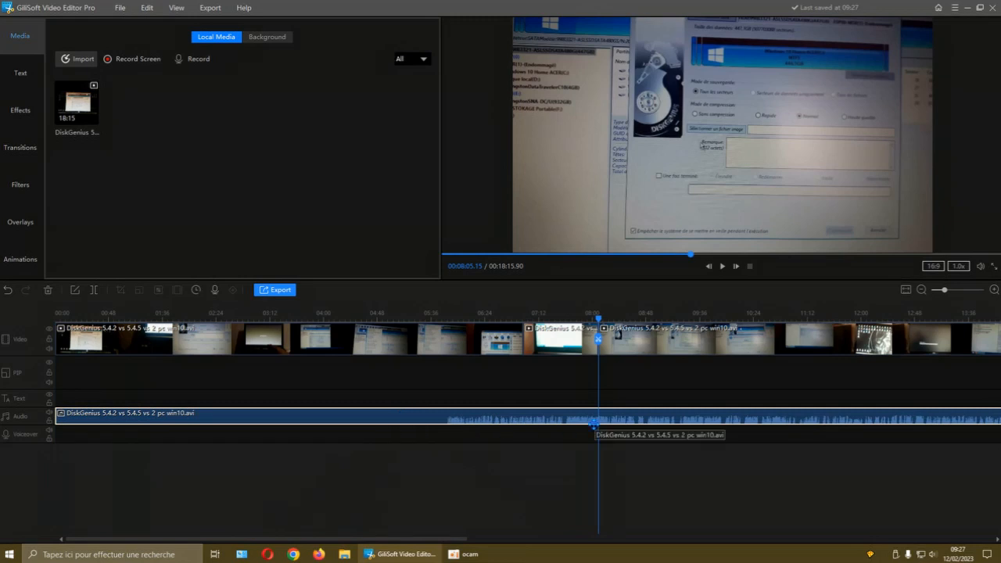
# Undo the moves of the separated audio clip and both splits of the DiskGenius video
pyautogui.moveTo(598, 338); pyautogui.dragTo(538, 338)
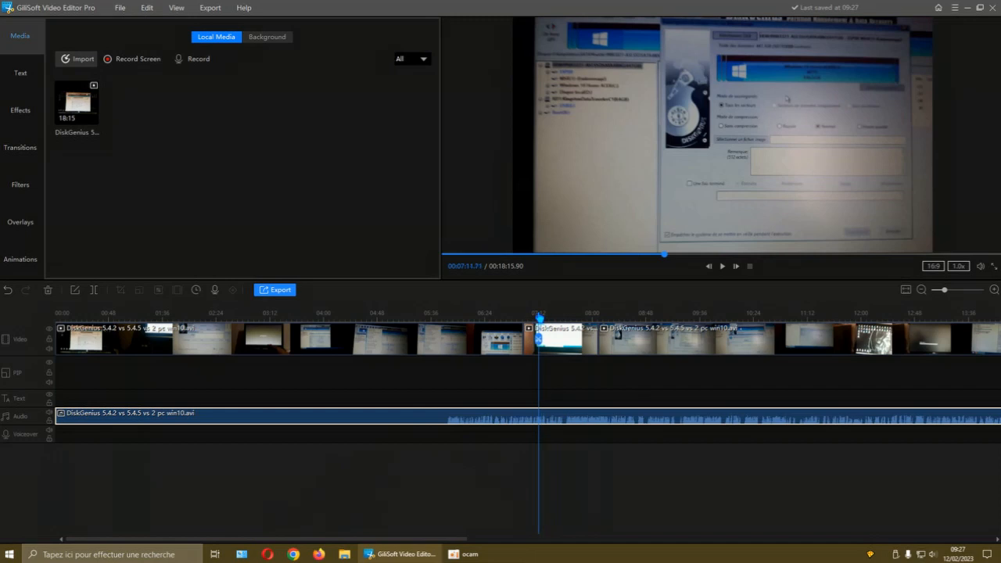
pyautogui.click(8, 290)
pyautogui.click(7, 290)
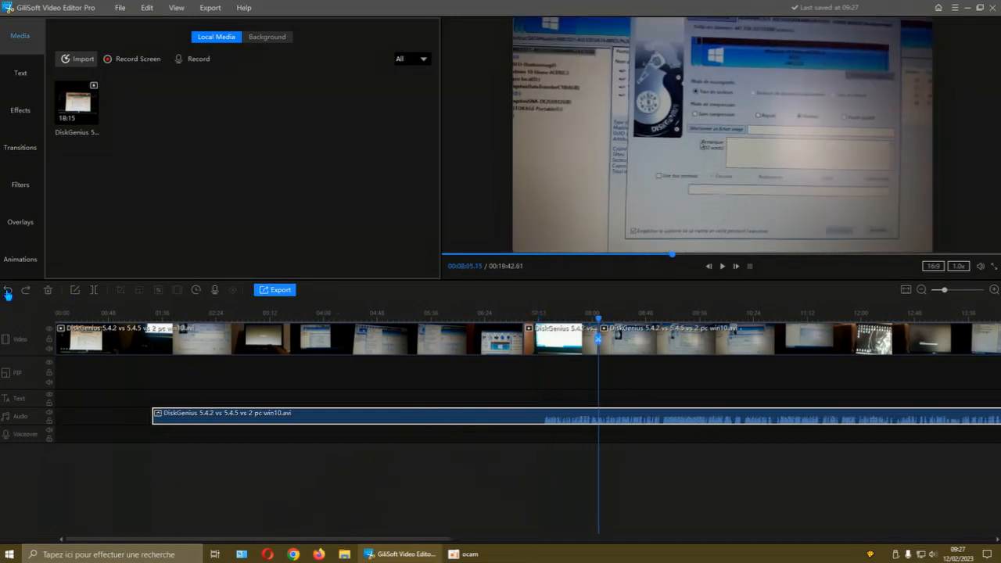
pyautogui.click(7, 291)
pyautogui.click(7, 292)
pyautogui.click(7, 291)
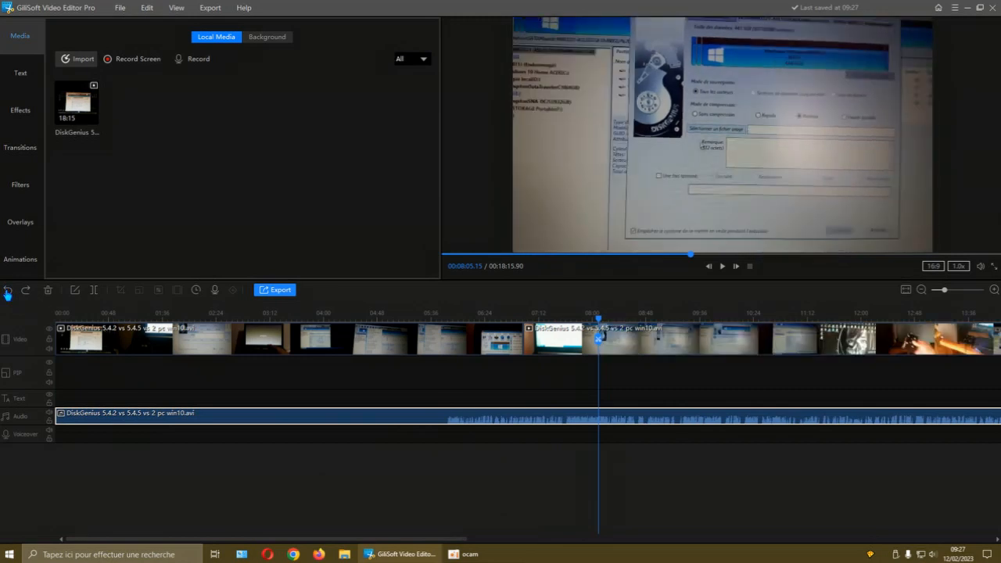
pyautogui.click(7, 292)
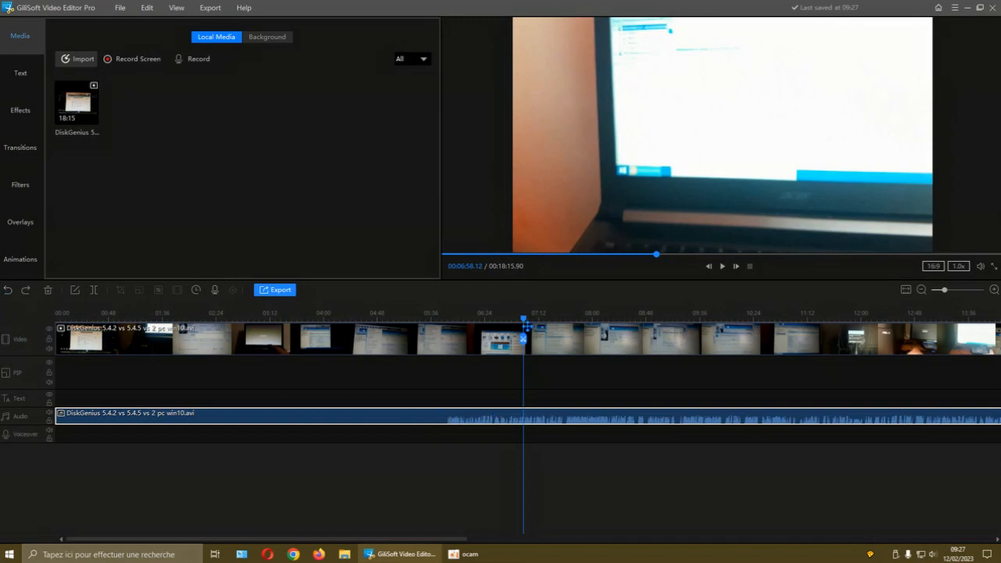
pyautogui.moveTo(524, 325); pyautogui.dragTo(512, 325)
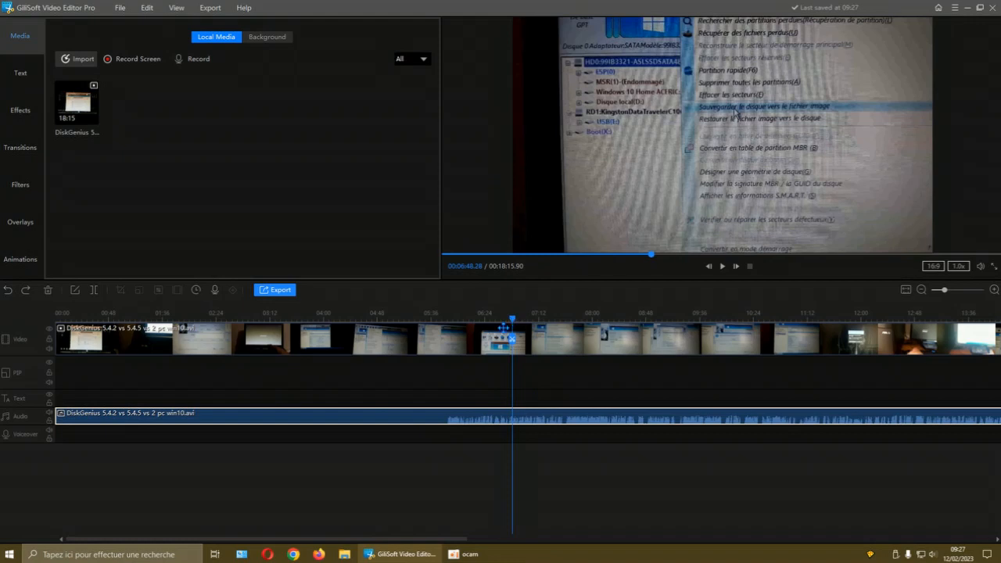
pyautogui.rightClick(388, 349)
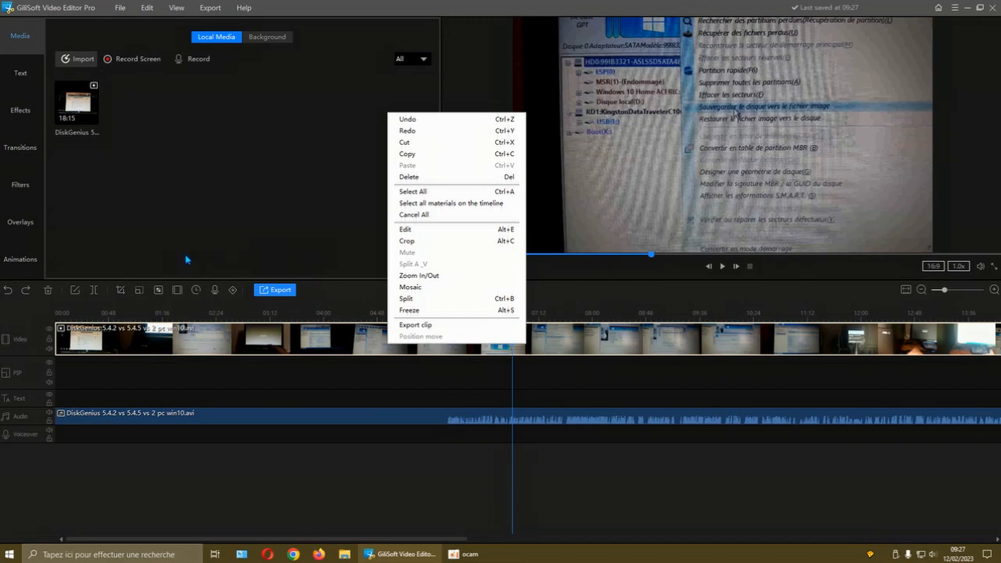
pyautogui.click(90, 256)
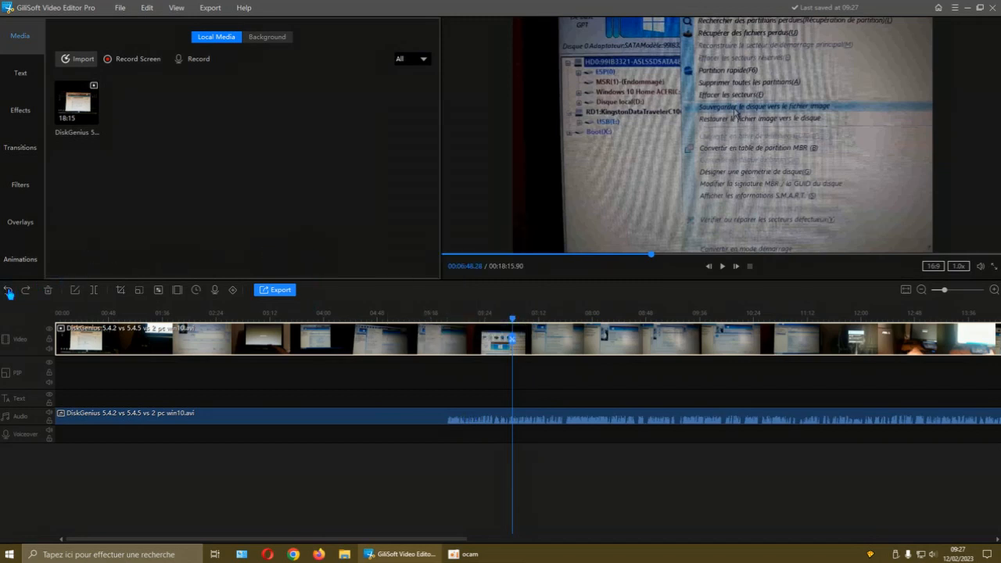
# Undo the separation of the DiskGenius clip's audio, trying redo once before undoing it again
pyautogui.click(8, 290)
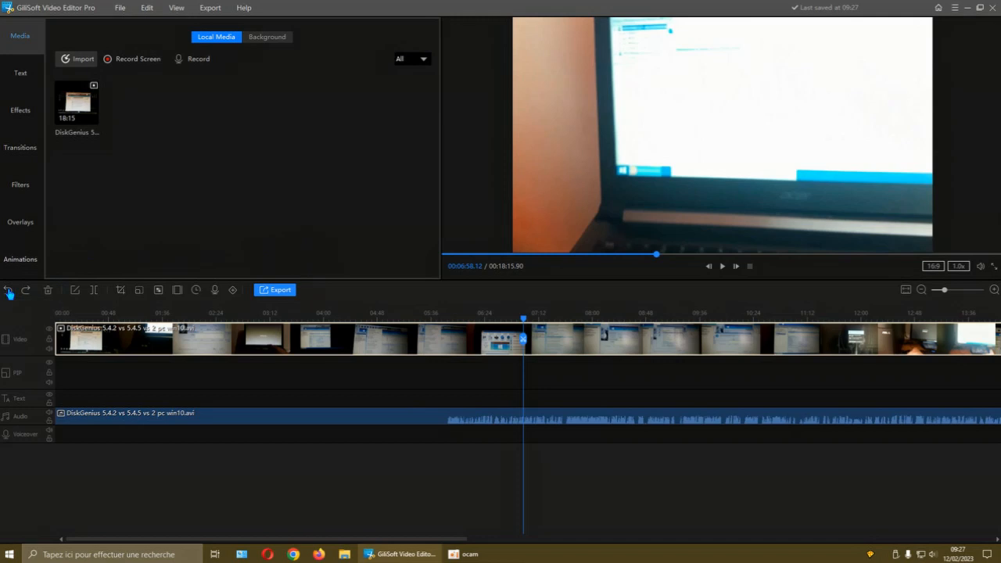
pyautogui.click(8, 290)
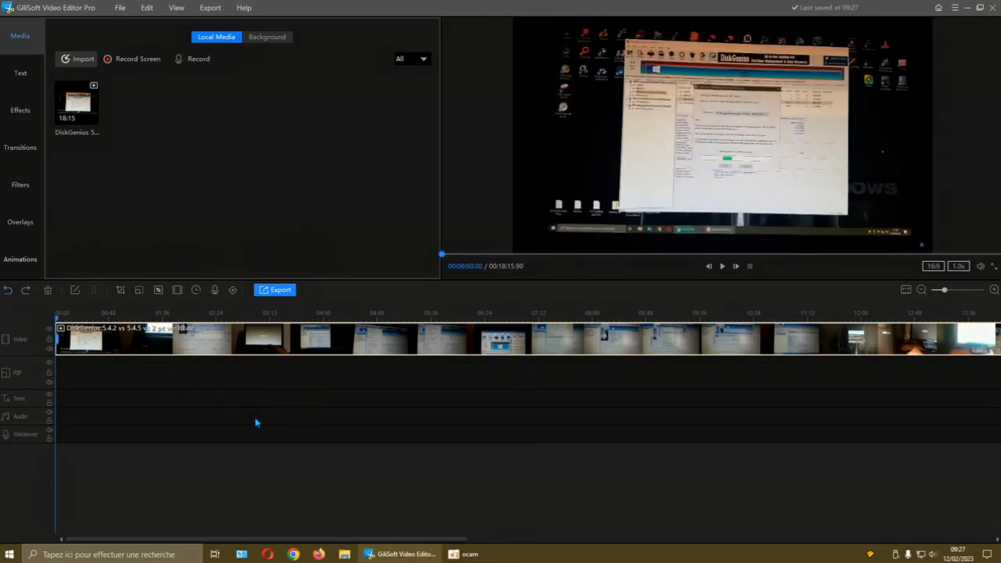
pyautogui.click(26, 291)
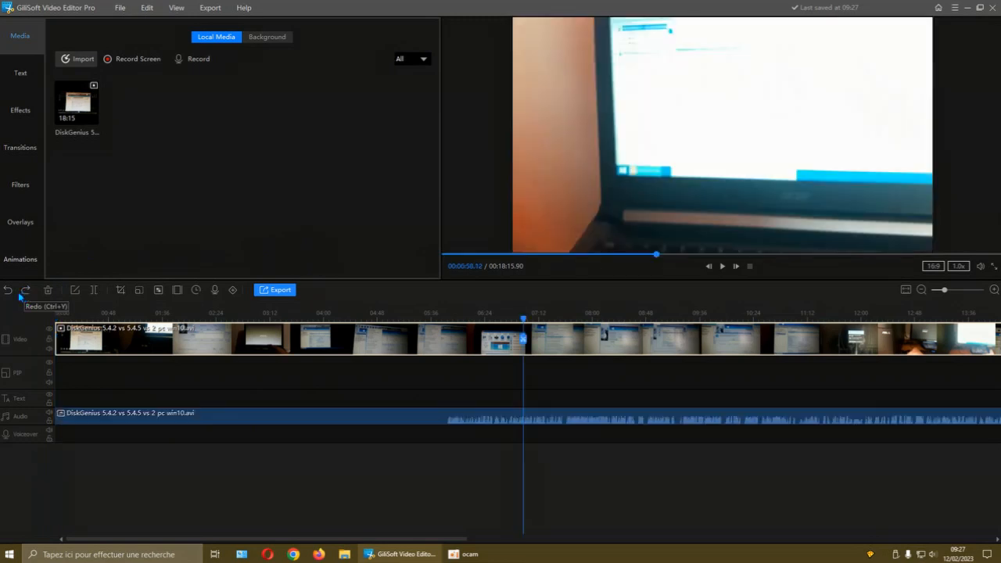
pyautogui.click(8, 291)
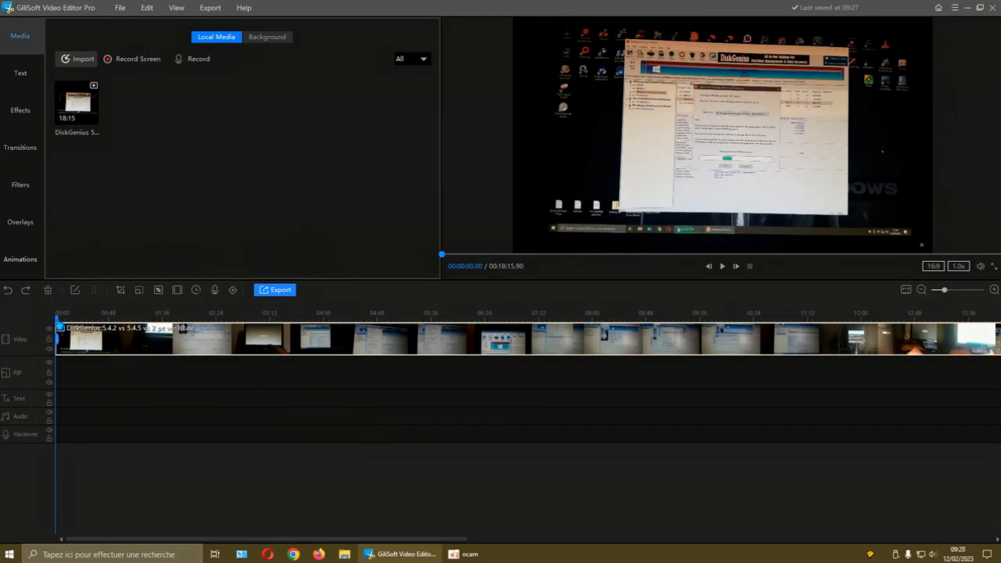
# Split the DiskGenius video at about 00:07:26, and split the second section again at about 00:08:23
pyautogui.moveTo(59, 322); pyautogui.dragTo(558, 325)
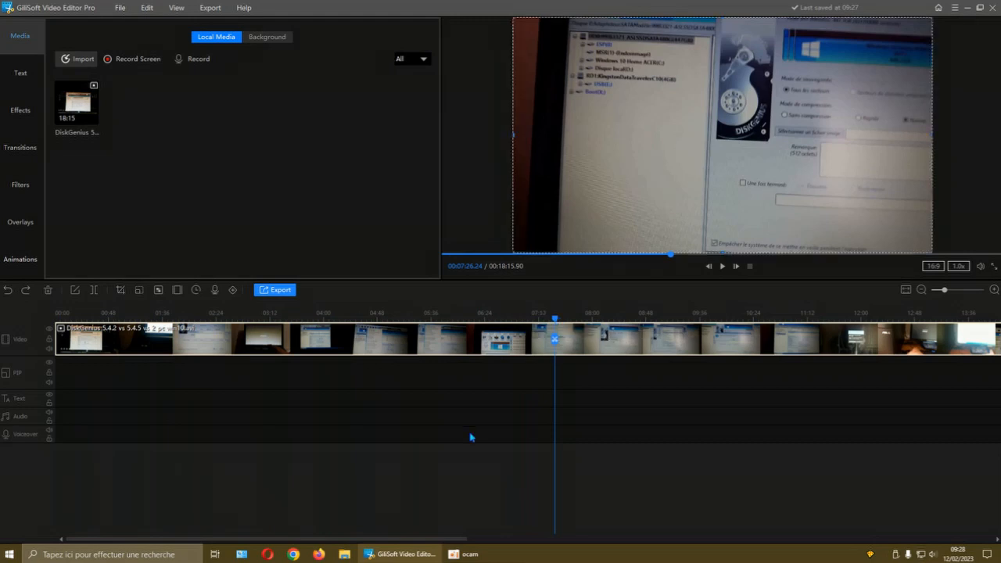
pyautogui.click(555, 342)
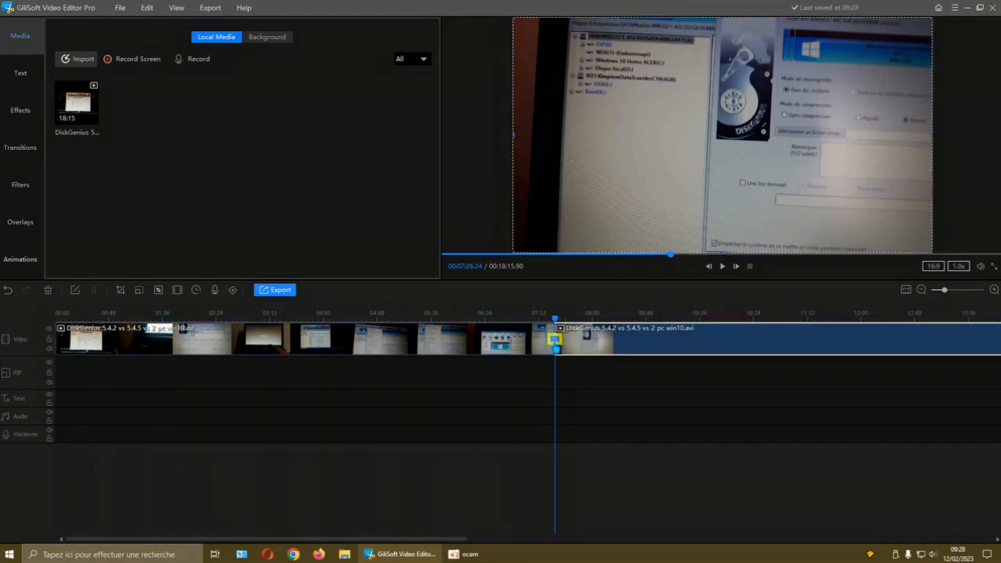
pyautogui.moveTo(557, 328); pyautogui.dragTo(618, 343)
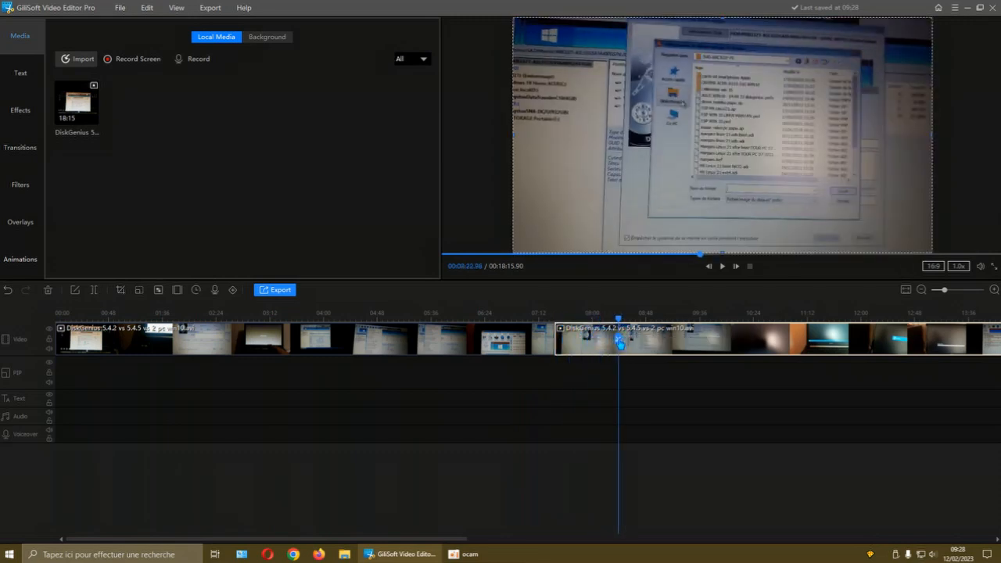
pyautogui.click(620, 342)
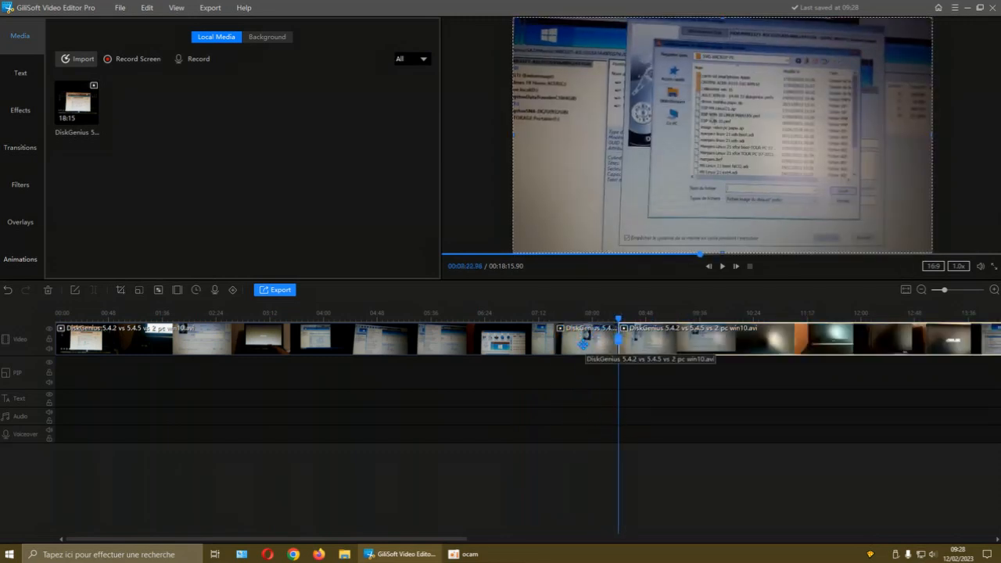
# Separate the audio from the short middle section of the DiskGenius video
pyautogui.click(580, 341)
pyautogui.rightClick(581, 343)
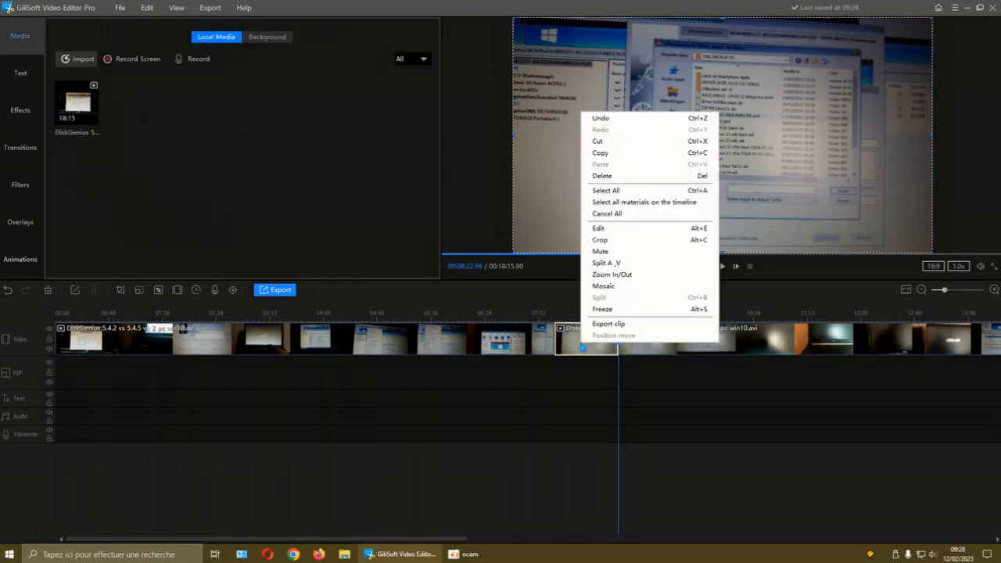
pyautogui.click(606, 263)
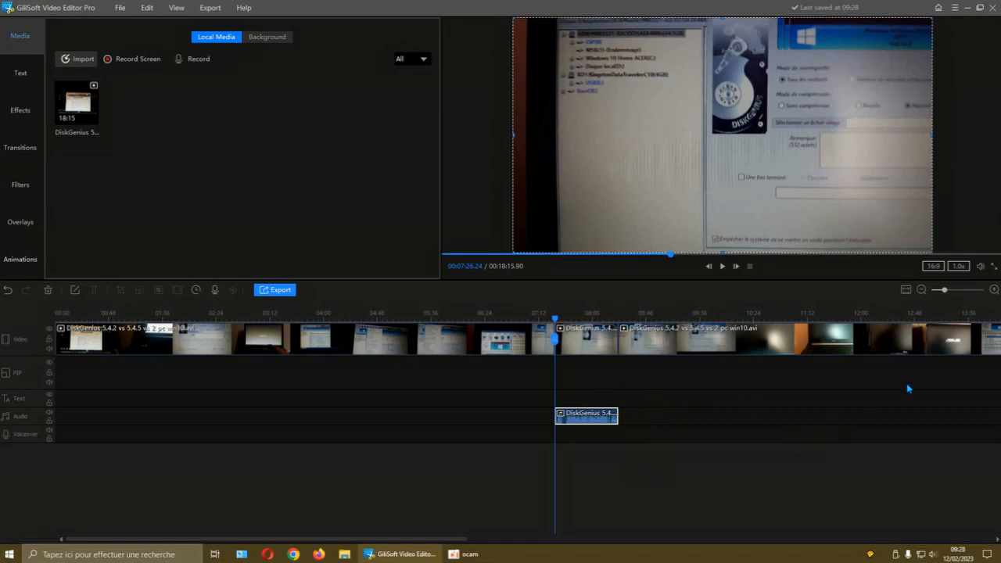
# Separate the audio from the last, longest section of the DiskGenius video
pyautogui.click(922, 291)
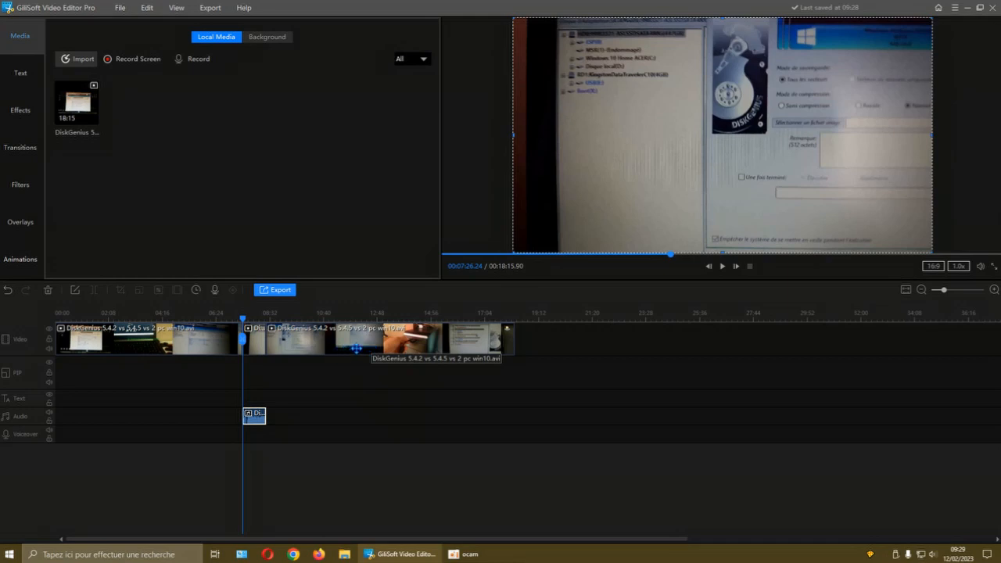
pyautogui.moveTo(323, 344); pyautogui.dragTo(354, 344)
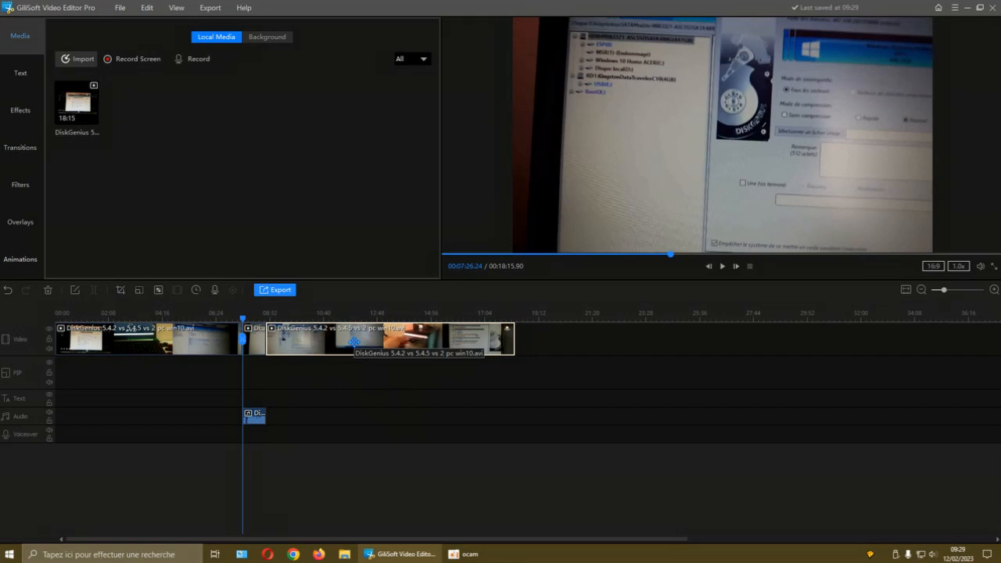
pyautogui.doubleClick(363, 344)
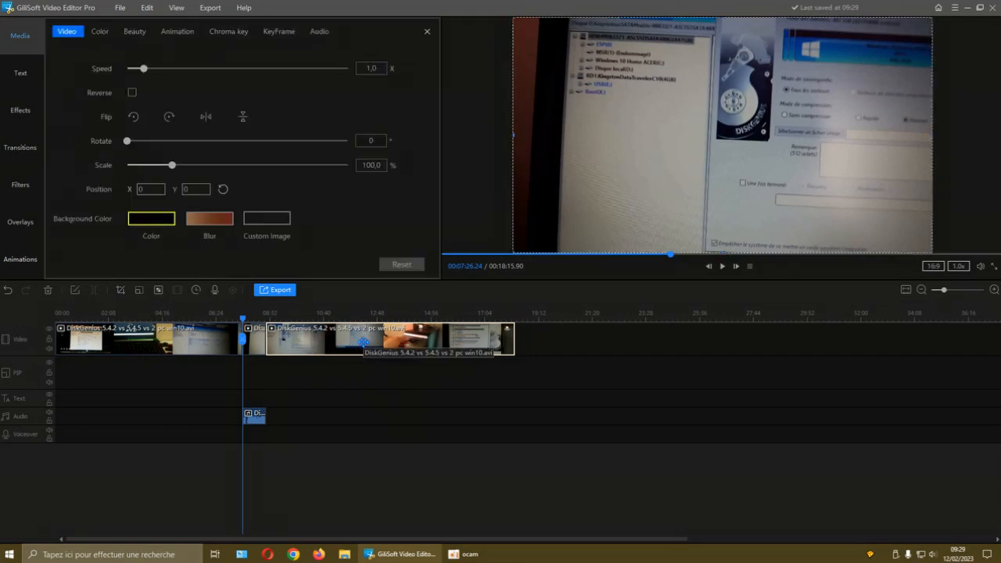
pyautogui.rightClick(363, 342)
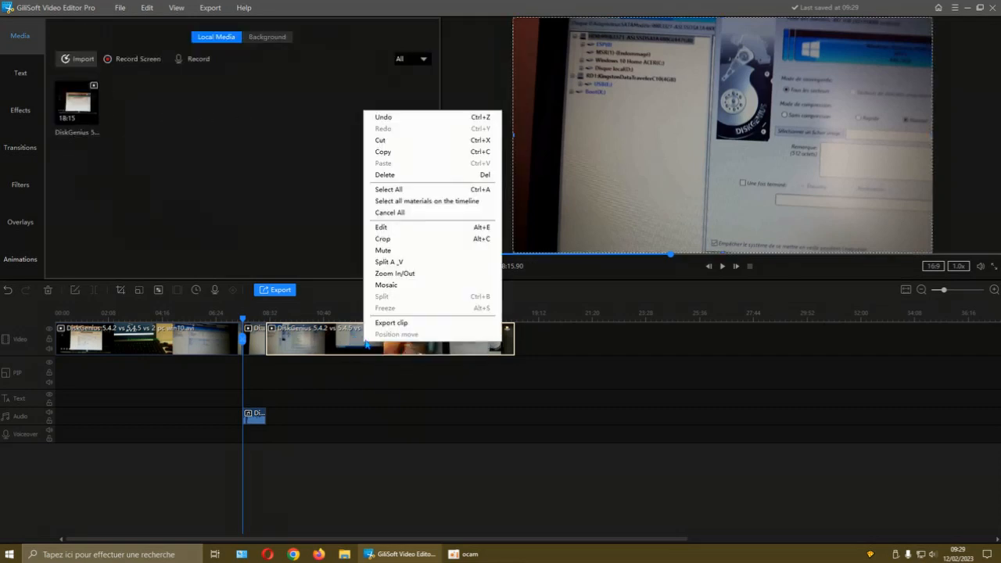
pyautogui.click(401, 264)
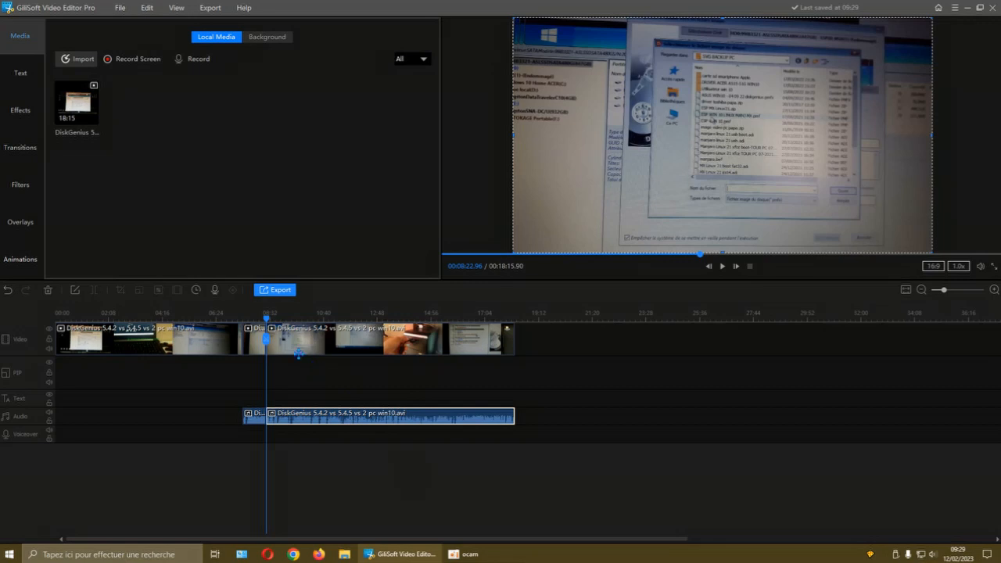
# Split the last video section at about 00:10:43, leaving its separated audio uncut
pyautogui.moveTo(268, 321); pyautogui.dragTo(319, 321)
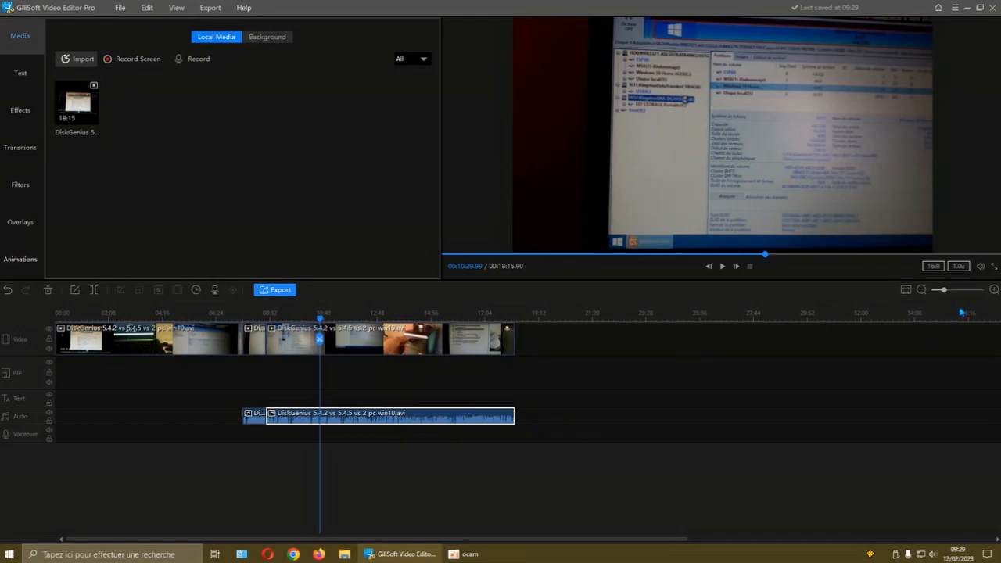
pyautogui.click(994, 290)
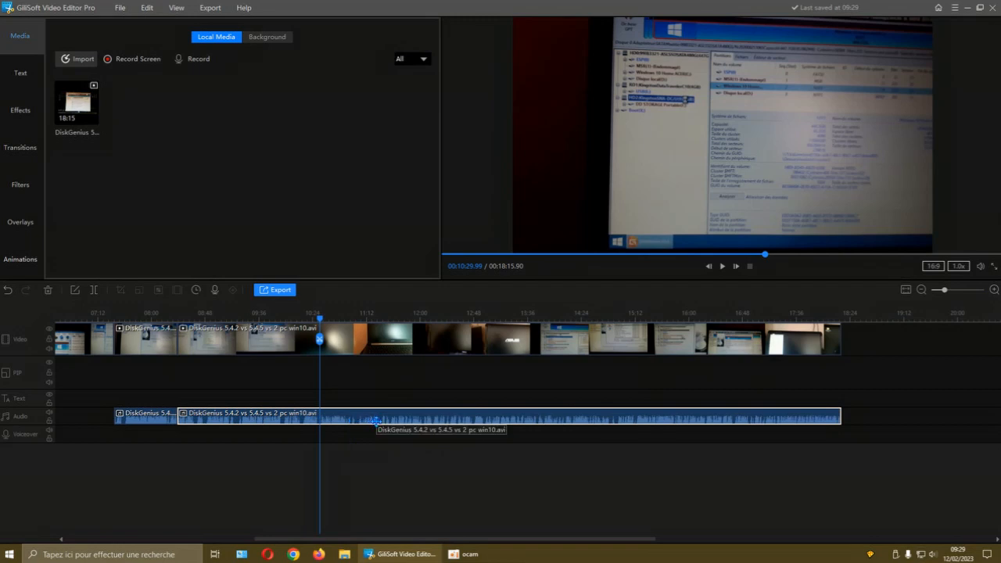
pyautogui.moveTo(320, 338); pyautogui.dragTo(263, 338)
pyautogui.click(338, 344)
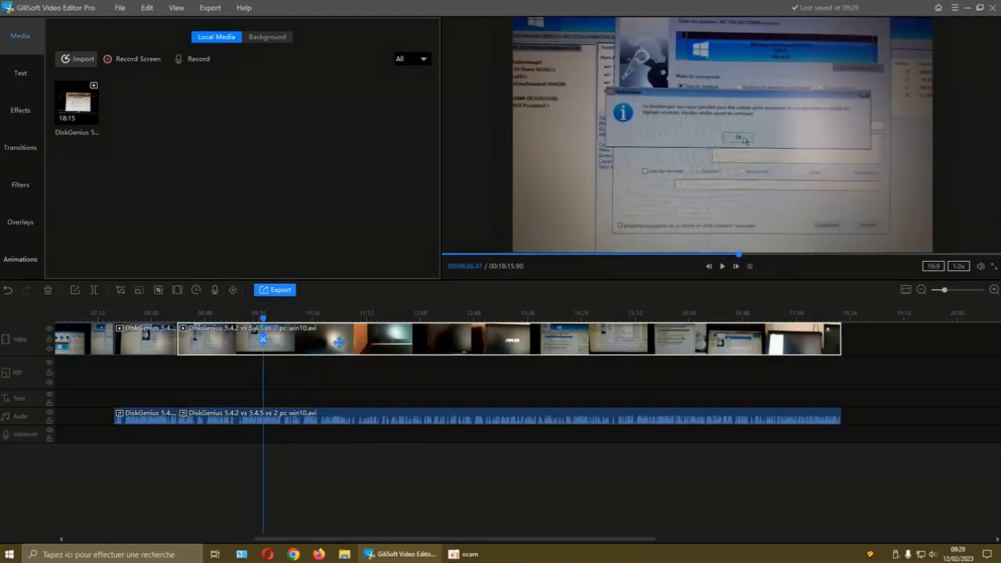
pyautogui.click(338, 421)
pyautogui.click(339, 344)
pyautogui.click(366, 418)
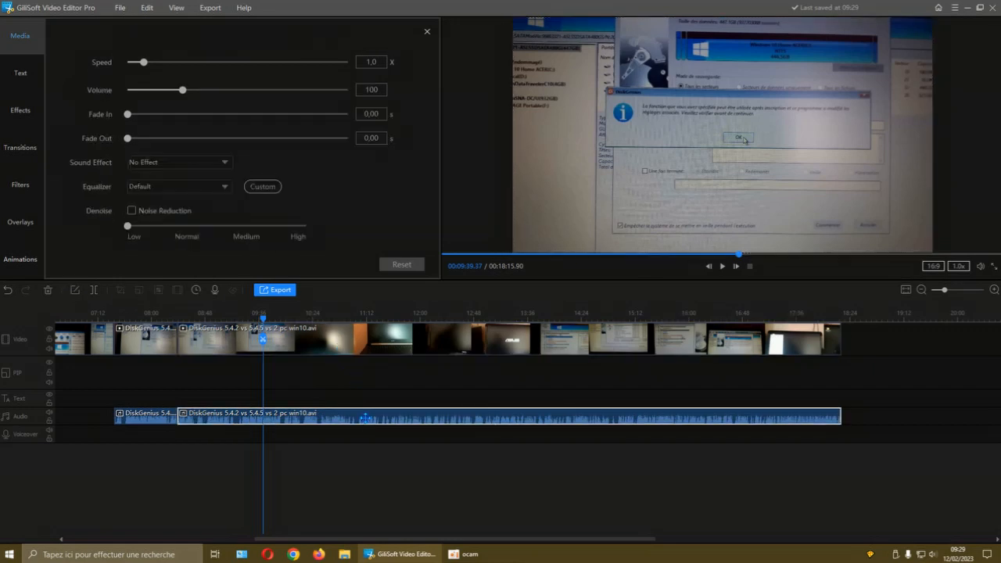
pyautogui.rightClick(366, 421)
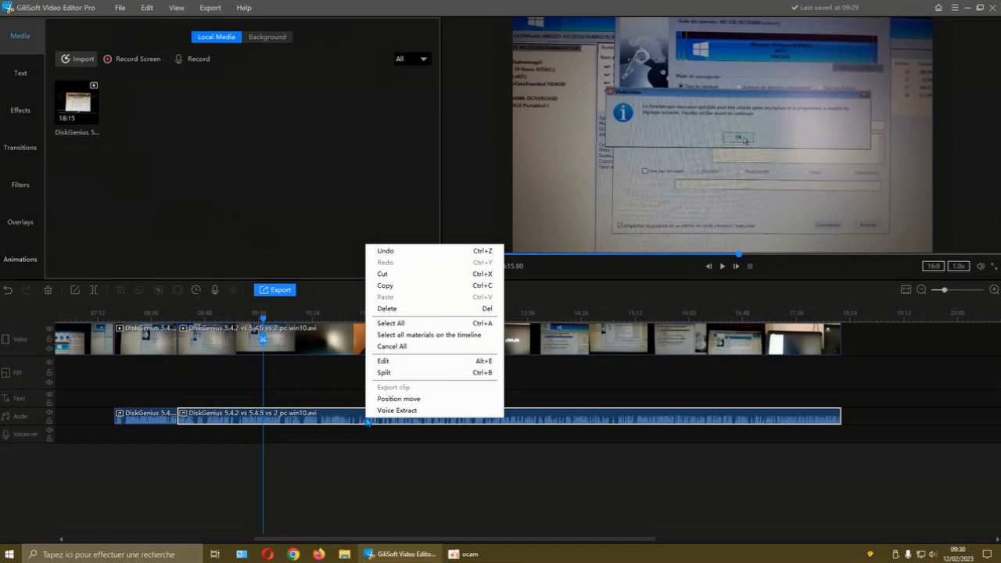
pyautogui.click(340, 337)
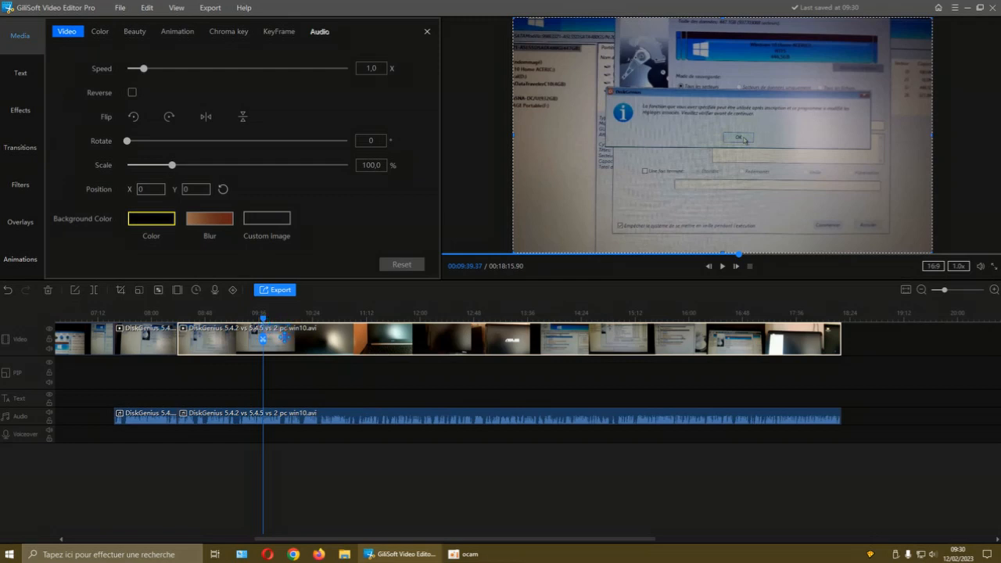
pyautogui.moveTo(262, 338); pyautogui.dragTo(335, 338)
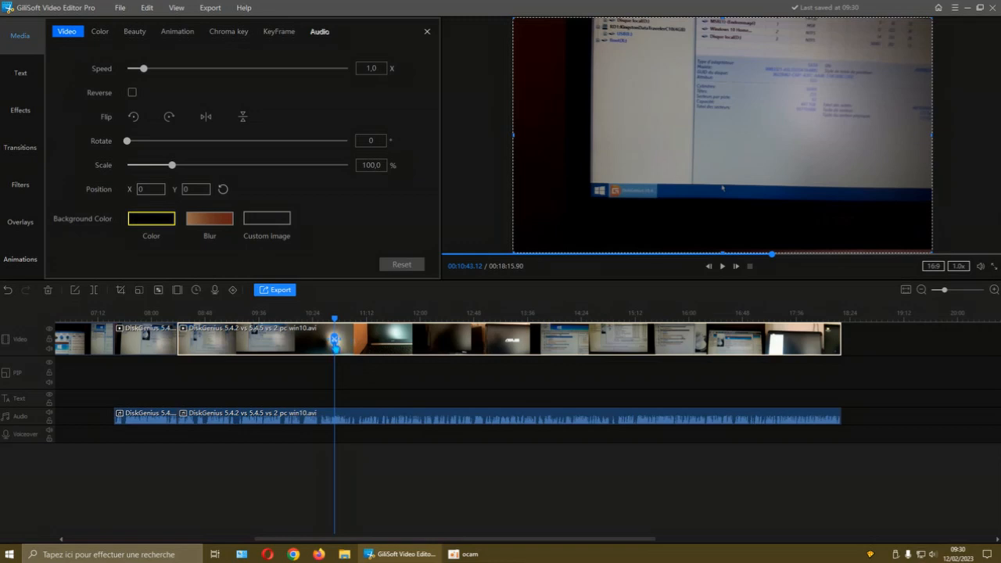
pyautogui.click(335, 341)
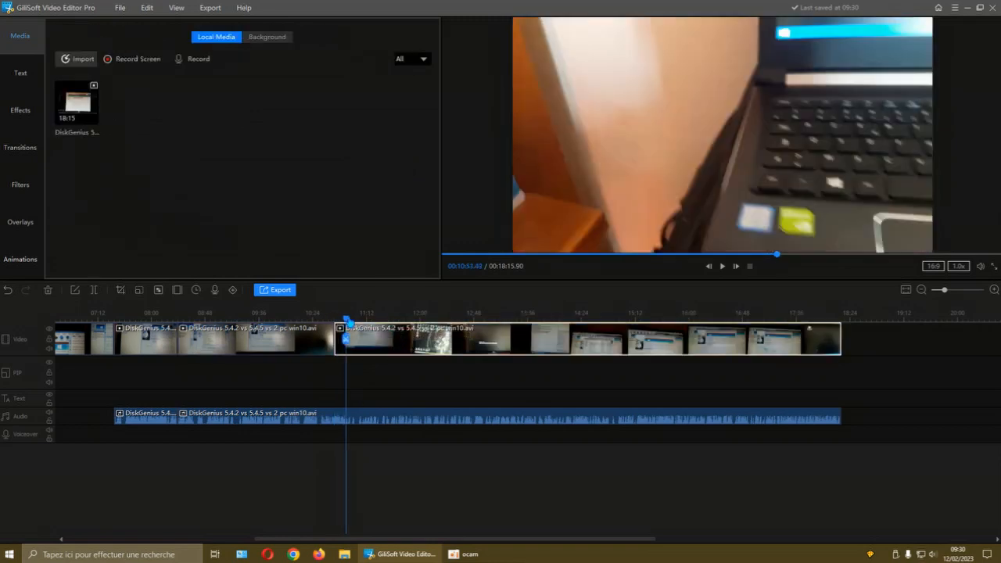
# Split the last separated audio section at the same point as the video, about 00:10:43
pyautogui.click(354, 417)
pyautogui.rightClick(353, 418)
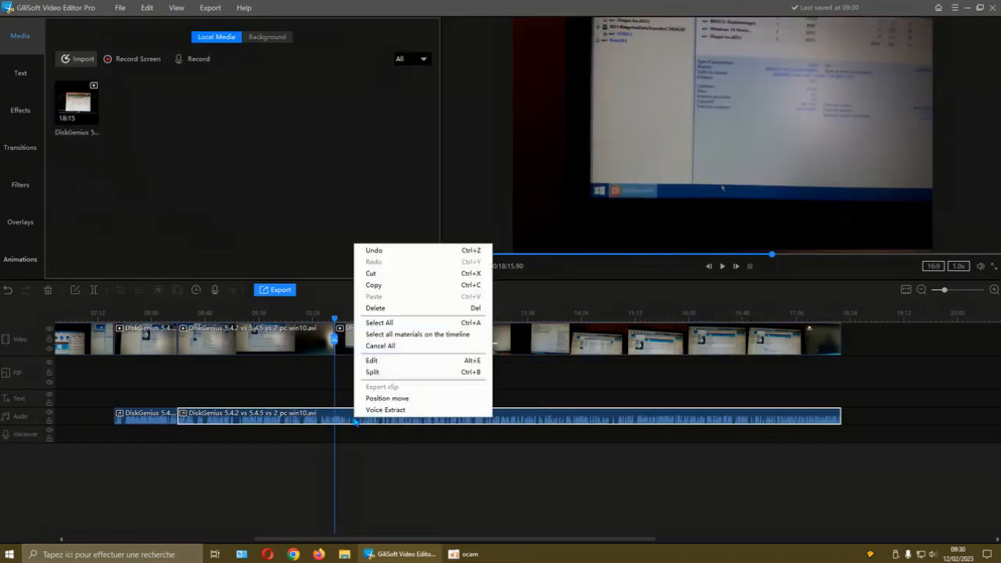
pyautogui.click(379, 373)
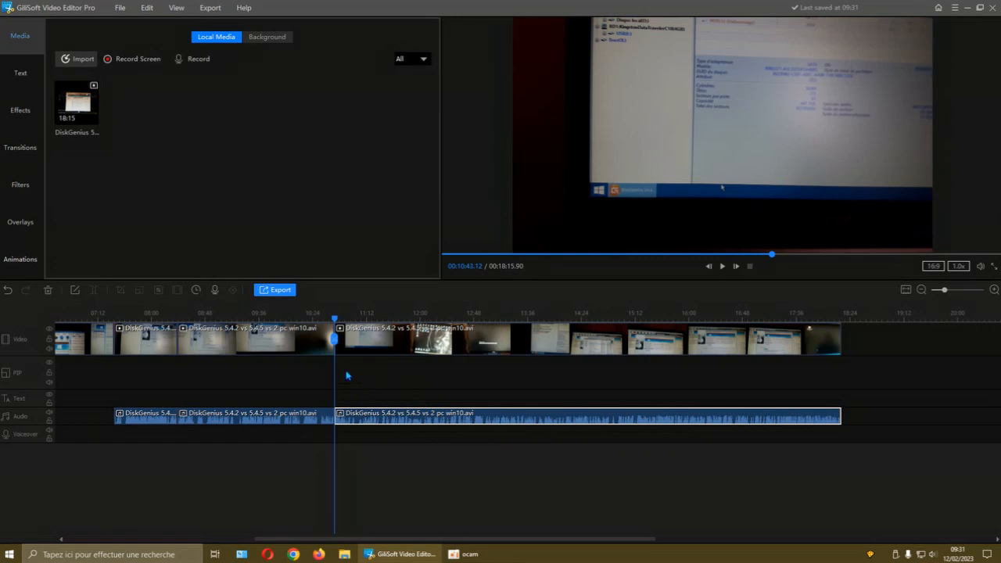
# Split the last audio section again at about 00:11:26, and shift its trailing part about 23 seconds later
pyautogui.moveTo(335, 324); pyautogui.dragTo(385, 321)
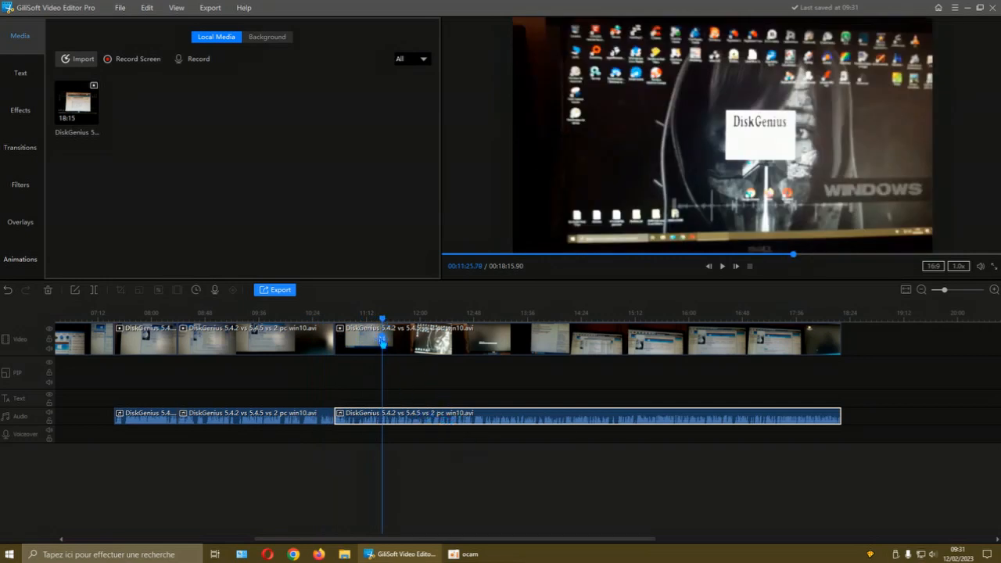
pyautogui.click(382, 340)
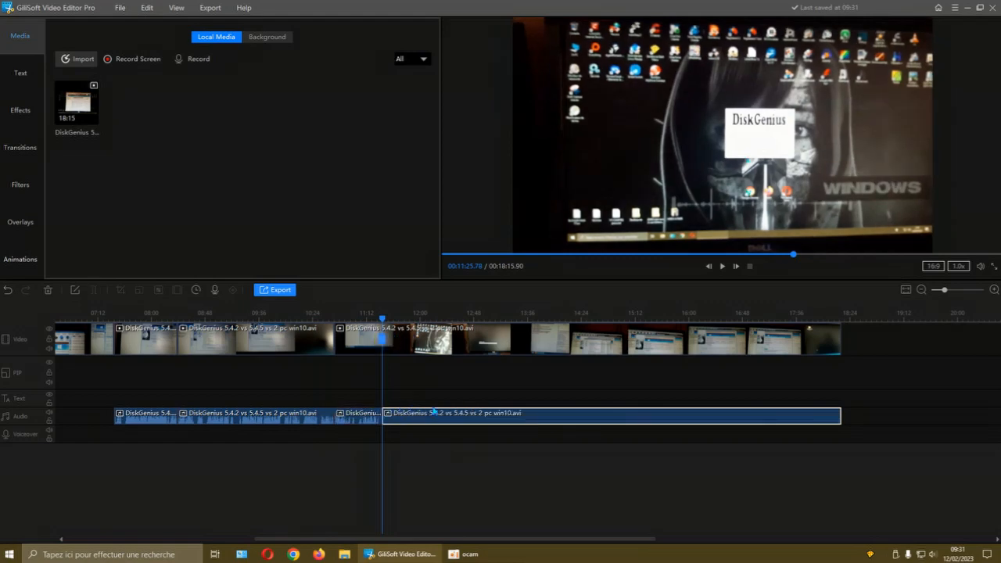
pyautogui.moveTo(382, 327)
pyautogui.mouseDown()
pyautogui.moveTo(392, 328)
pyautogui.moveTo(380, 328)
pyautogui.mouseUp()
pyautogui.moveTo(427, 418); pyautogui.dragTo(455, 420)
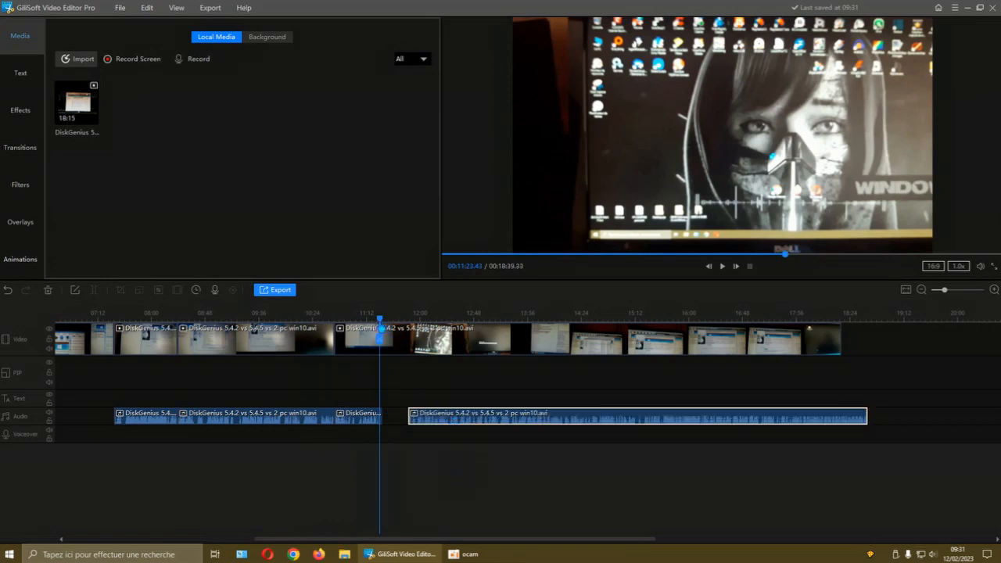
# Split the last video section at about 00:11:23
pyautogui.moveTo(417, 334)
pyautogui.mouseDown()
pyautogui.moveTo(452, 334)
pyautogui.moveTo(422, 337)
pyautogui.mouseUp()
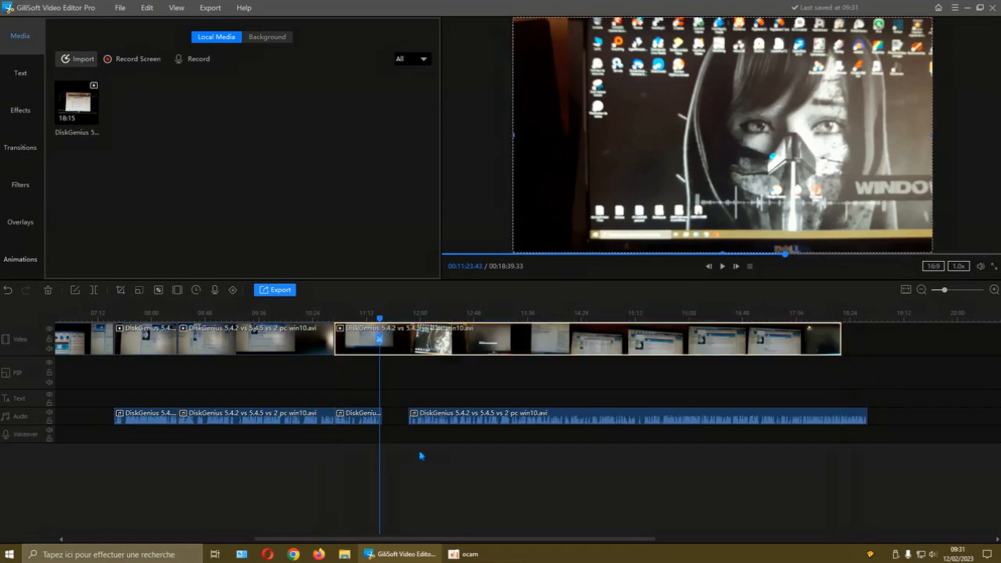
pyautogui.doubleClick(408, 337)
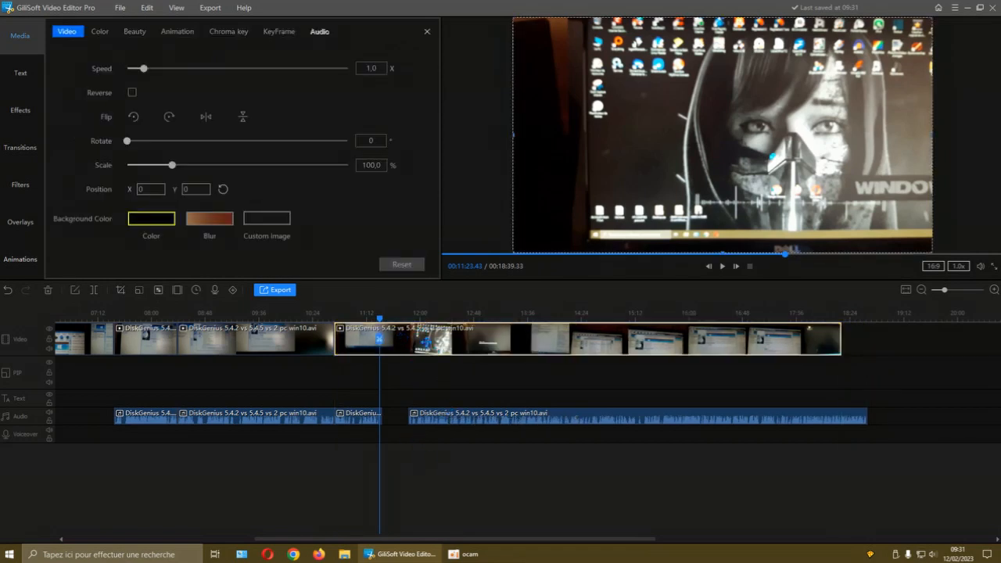
pyautogui.click(379, 340)
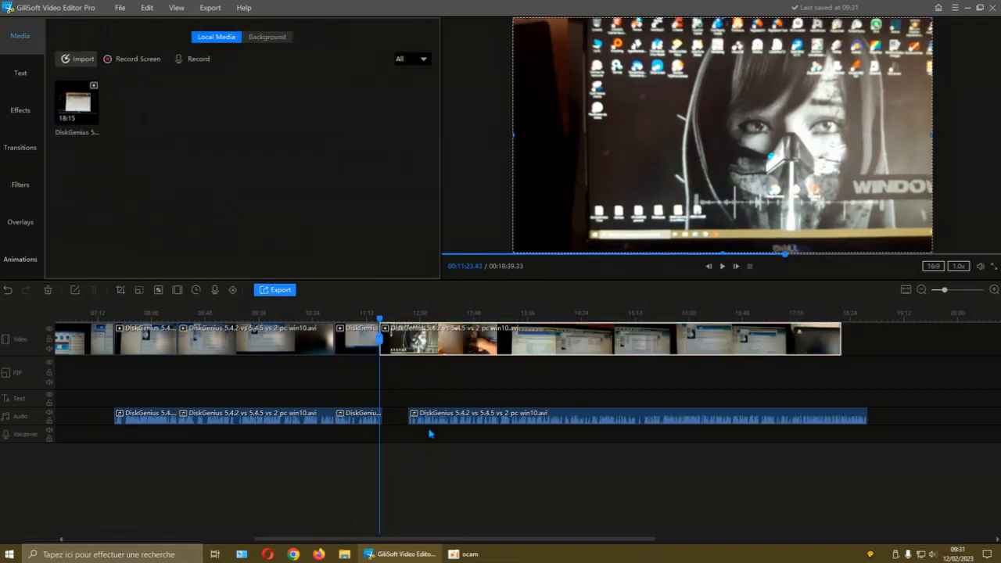
# Try to shift the last video section later along the video track to open a gap before it
pyautogui.moveTo(430, 341); pyautogui.dragTo(458, 344)
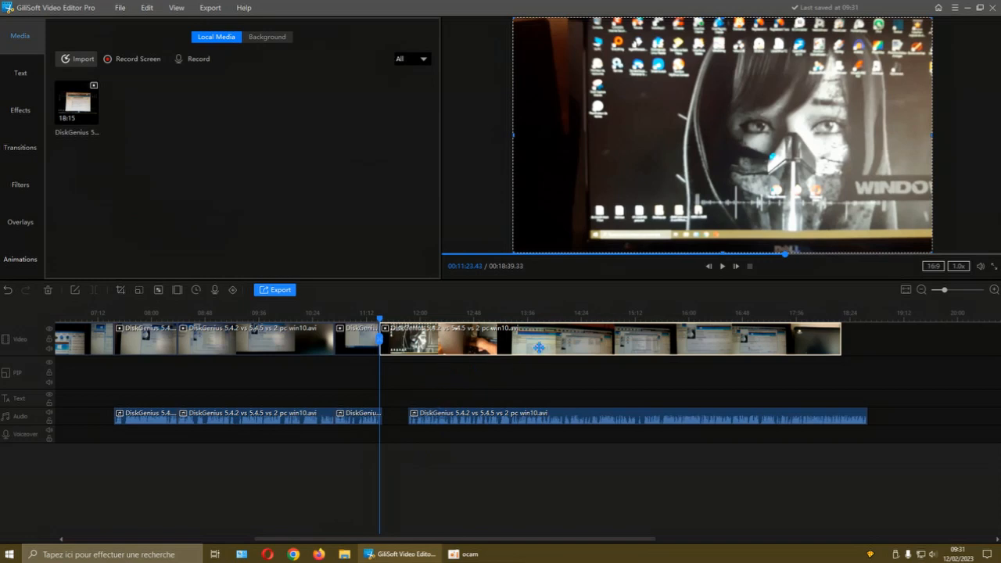
pyautogui.moveTo(381, 327); pyautogui.dragTo(455, 349)
pyautogui.moveTo(532, 340)
pyautogui.mouseDown()
pyautogui.moveTo(565, 341)
pyautogui.moveTo(517, 341)
pyautogui.moveTo(541, 342)
pyautogui.mouseUp()
pyautogui.click(564, 378)
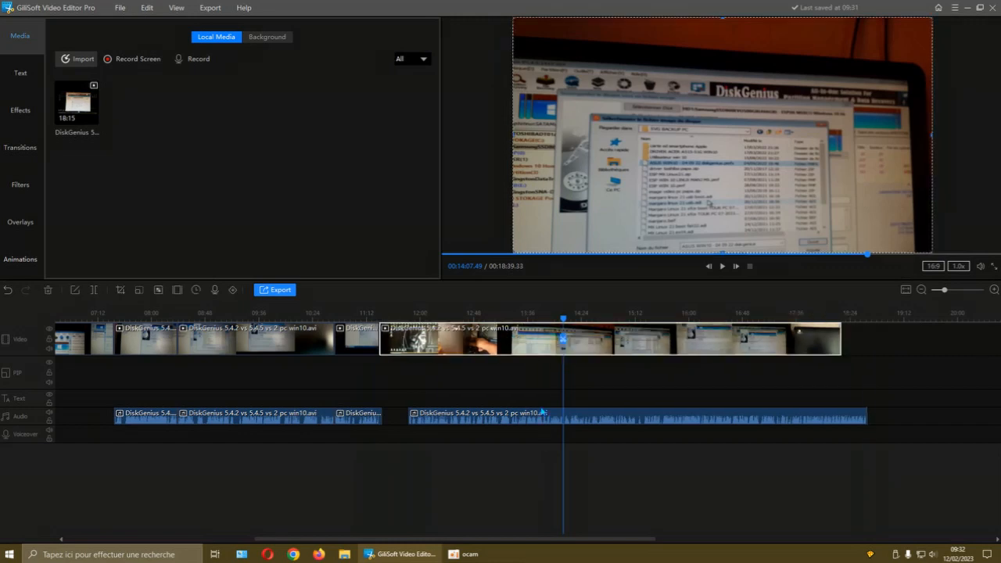
# Shift the last separated audio section about 24 seconds further along its track, and try moving the last video section off its track
pyautogui.moveTo(500, 417); pyautogui.dragTo(527, 454)
pyautogui.moveTo(612, 345); pyautogui.dragTo(612, 466)
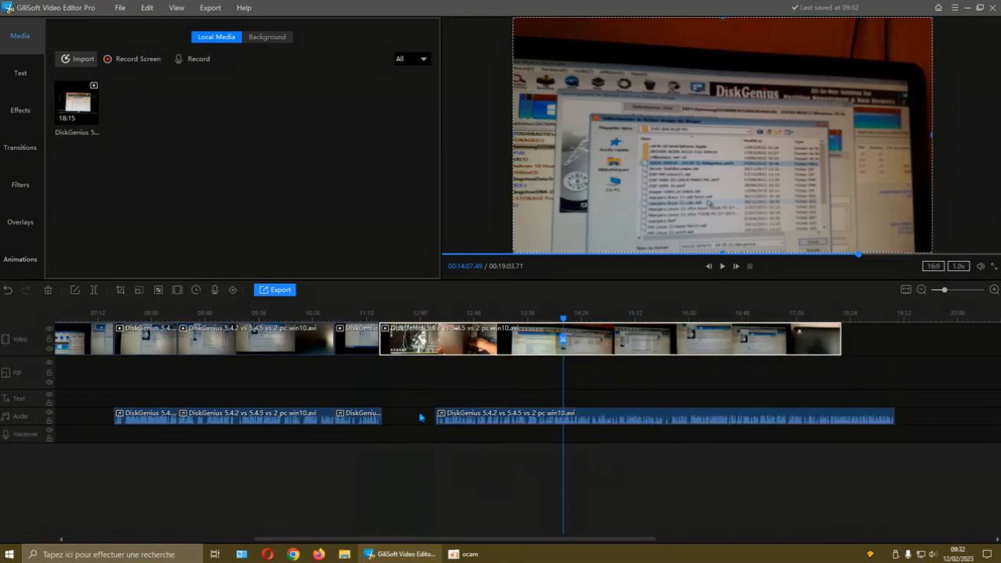
# Try speeds of 0.5 and 1.0 on the short audio section before the gap, and set its speed to 0.7
pyautogui.click(361, 415)
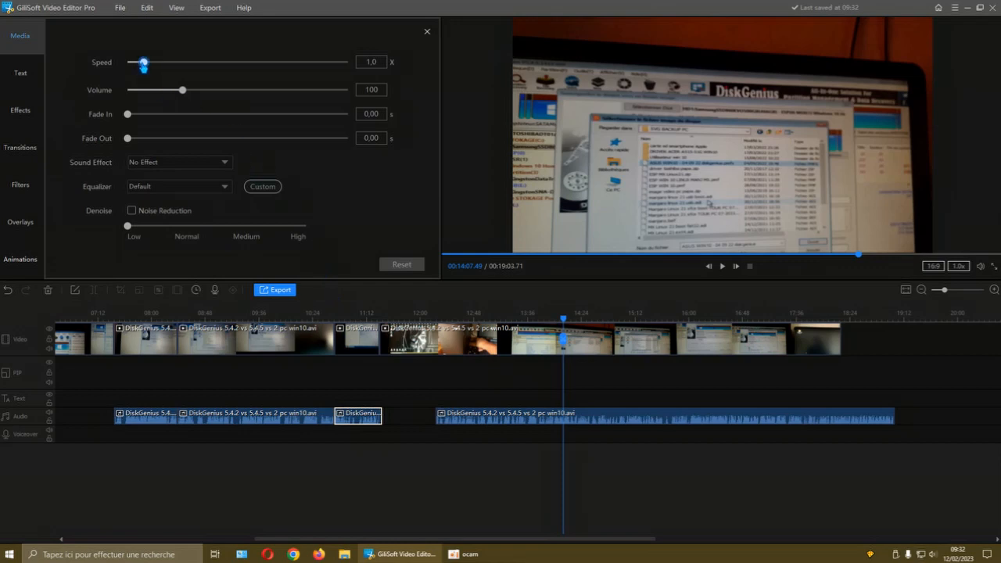
pyautogui.moveTo(144, 66); pyautogui.dragTo(137, 65)
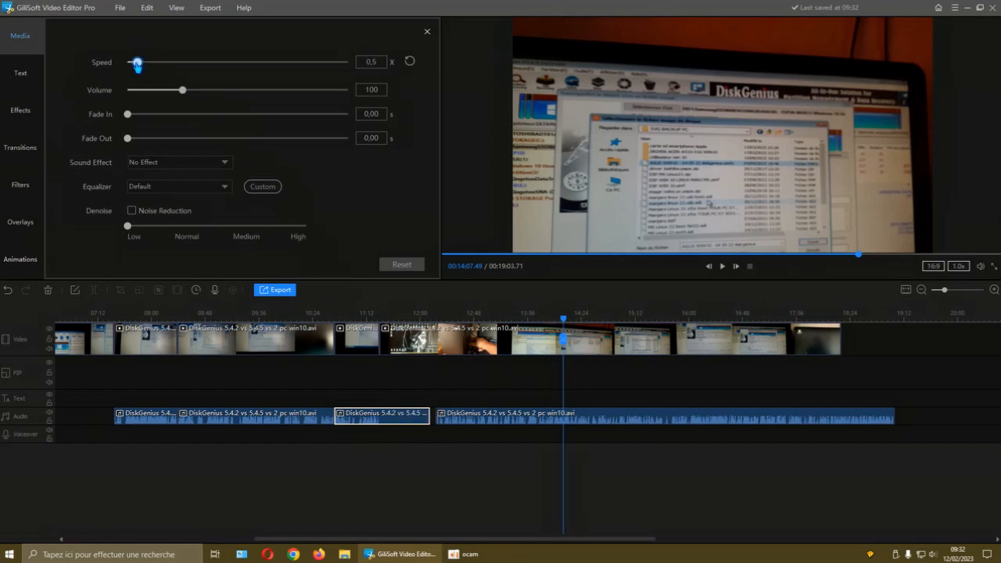
pyautogui.moveTo(137, 66); pyautogui.dragTo(147, 65)
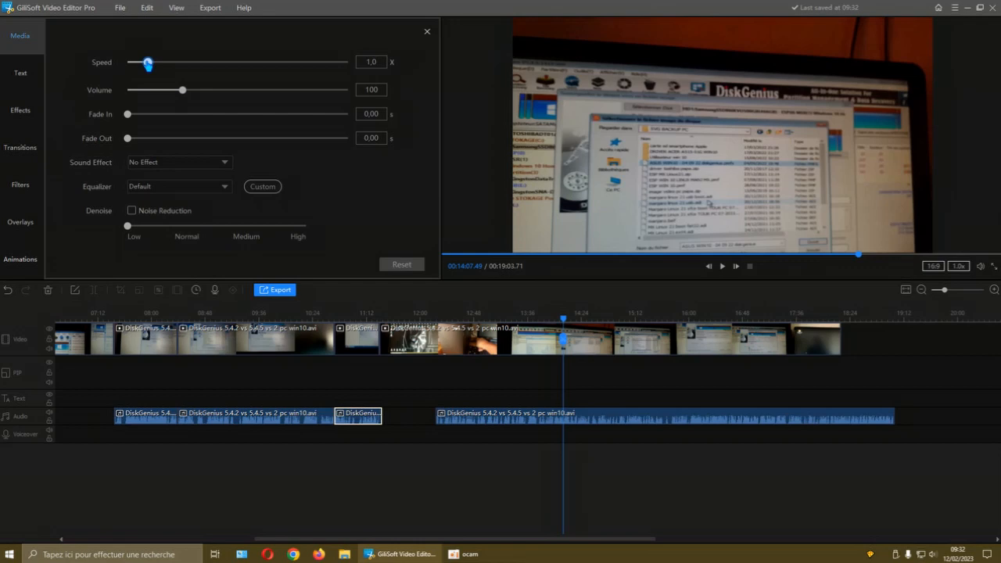
pyautogui.moveTo(148, 64)
pyautogui.mouseDown()
pyautogui.moveTo(157, 65)
pyautogui.moveTo(142, 67)
pyautogui.mouseUp()
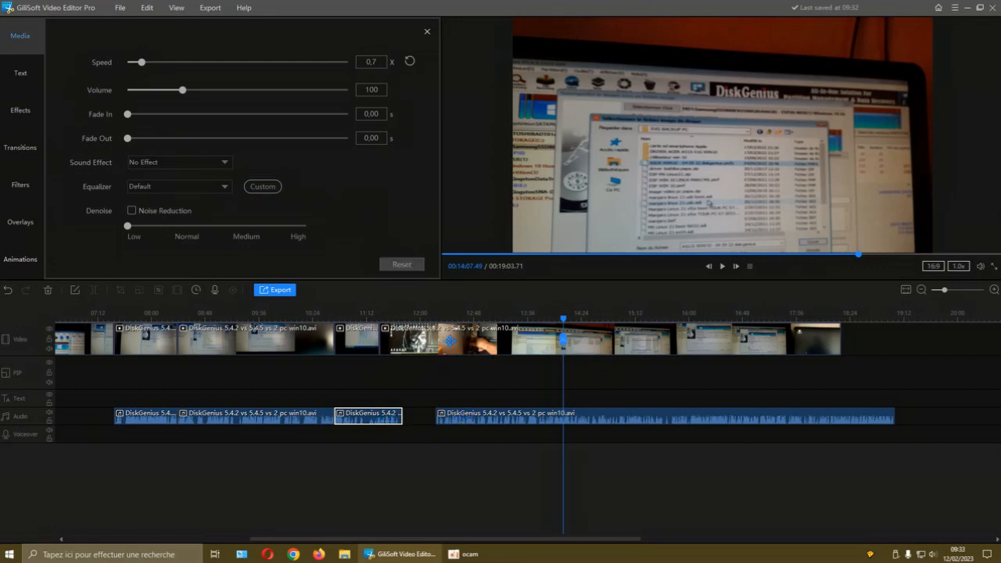
pyautogui.moveTo(465, 340)
pyautogui.mouseDown()
pyautogui.moveTo(497, 338)
pyautogui.moveTo(463, 341)
pyautogui.mouseUp()
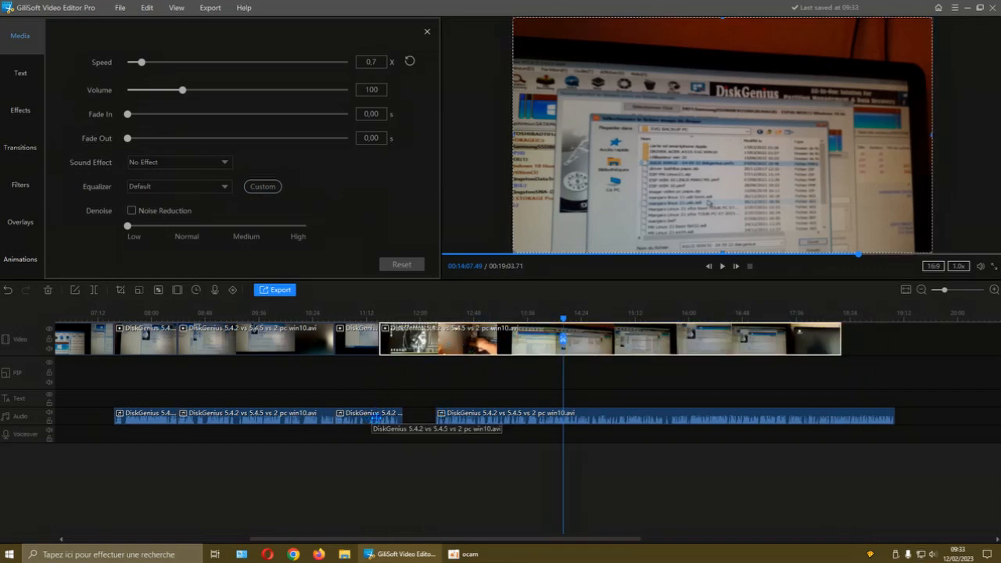
# Try again to move the last video section later on its track to line it up with the shifted audio section
pyautogui.moveTo(443, 341); pyautogui.dragTo(509, 339)
pyautogui.click(358, 337)
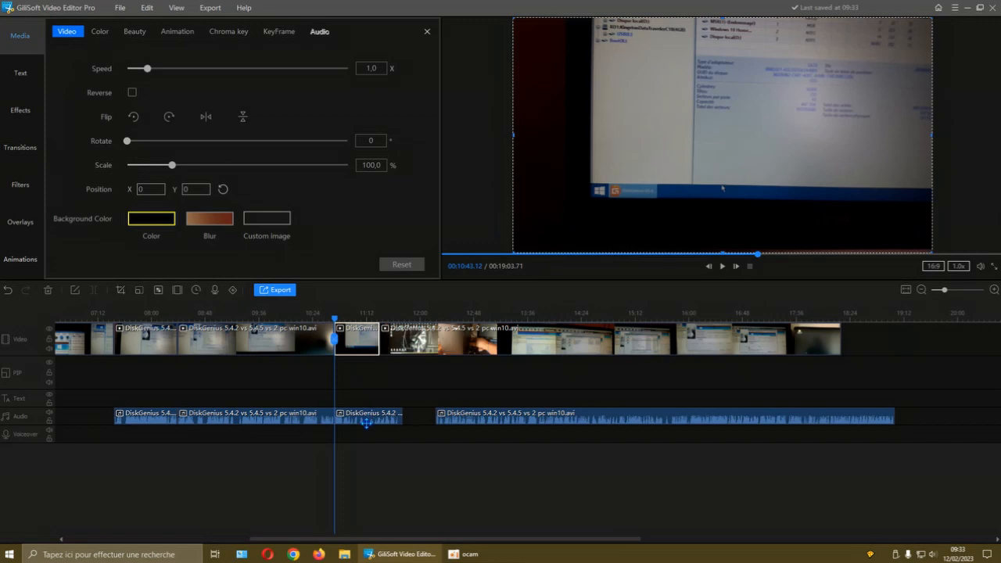
pyautogui.click(366, 419)
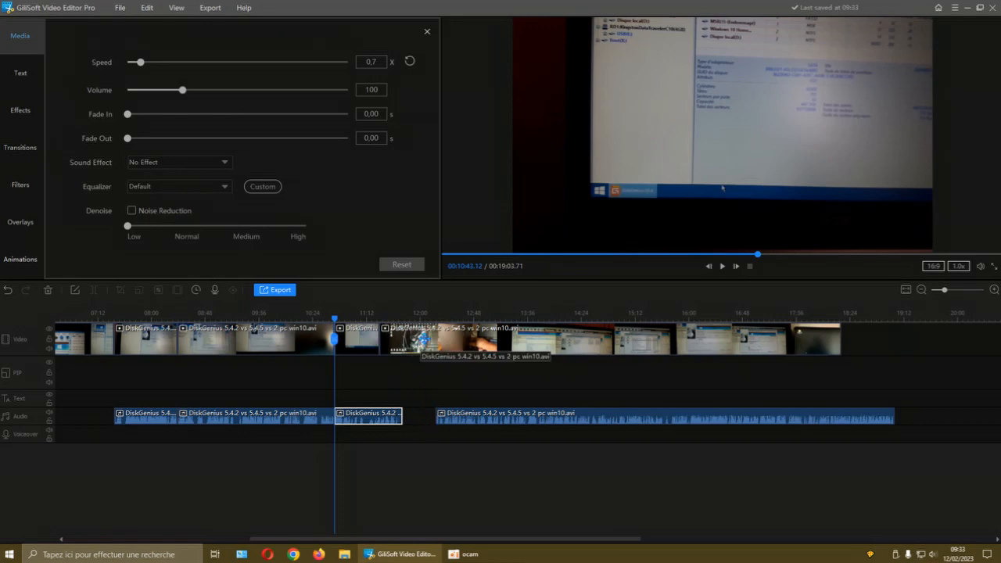
pyautogui.moveTo(423, 339); pyautogui.dragTo(479, 340)
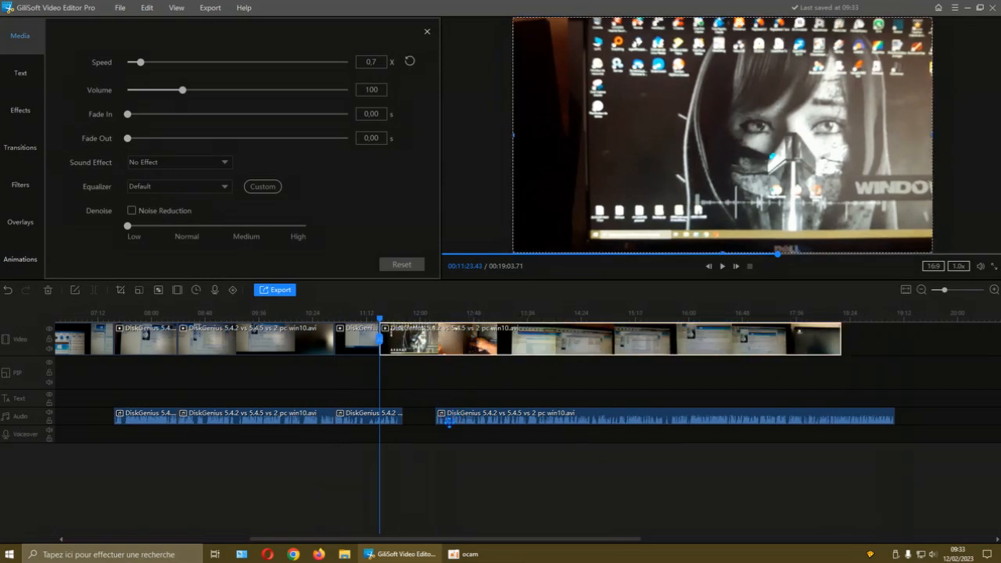
pyautogui.moveTo(381, 327); pyautogui.dragTo(332, 330)
pyautogui.moveTo(465, 338); pyautogui.dragTo(516, 339)
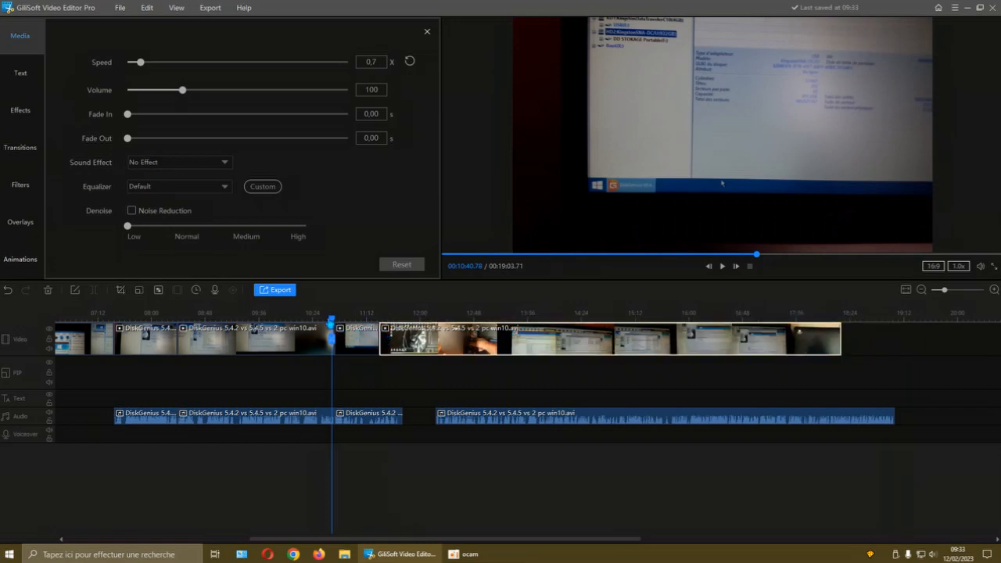
pyautogui.moveTo(331, 322); pyautogui.dragTo(329, 323)
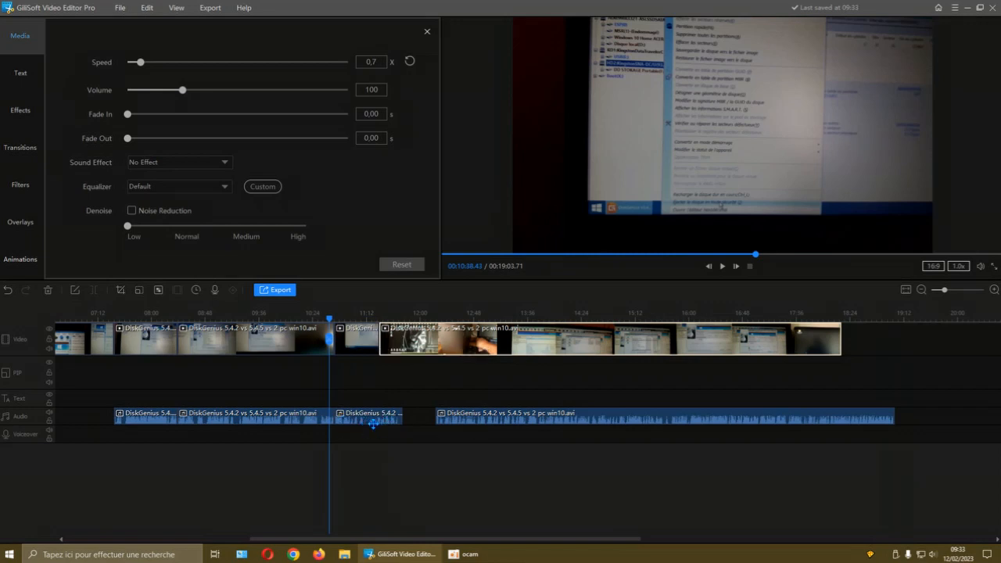
# Set the speed of the short video section to 0.7 to match the short audio section beneath it
pyautogui.click(356, 341)
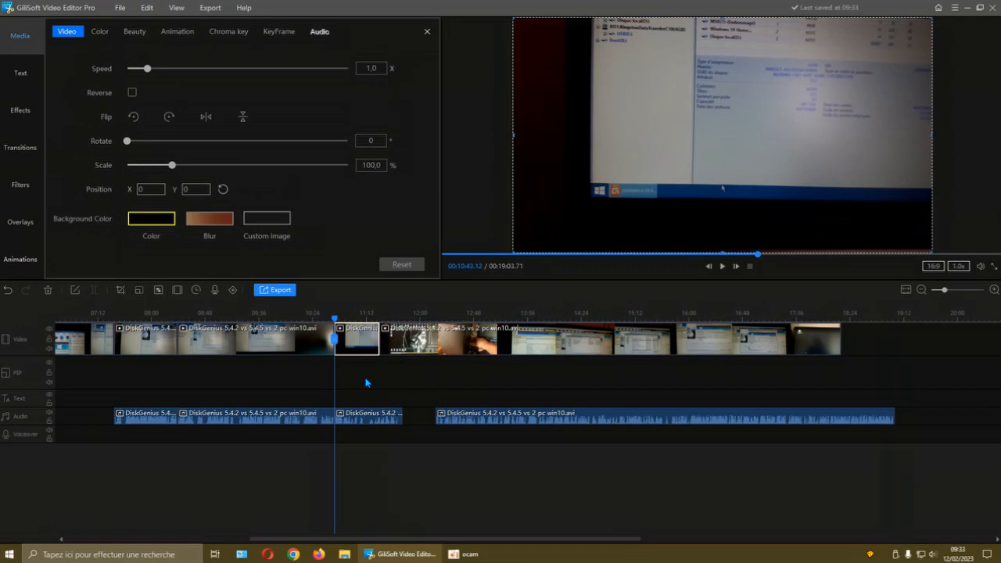
pyautogui.click(369, 420)
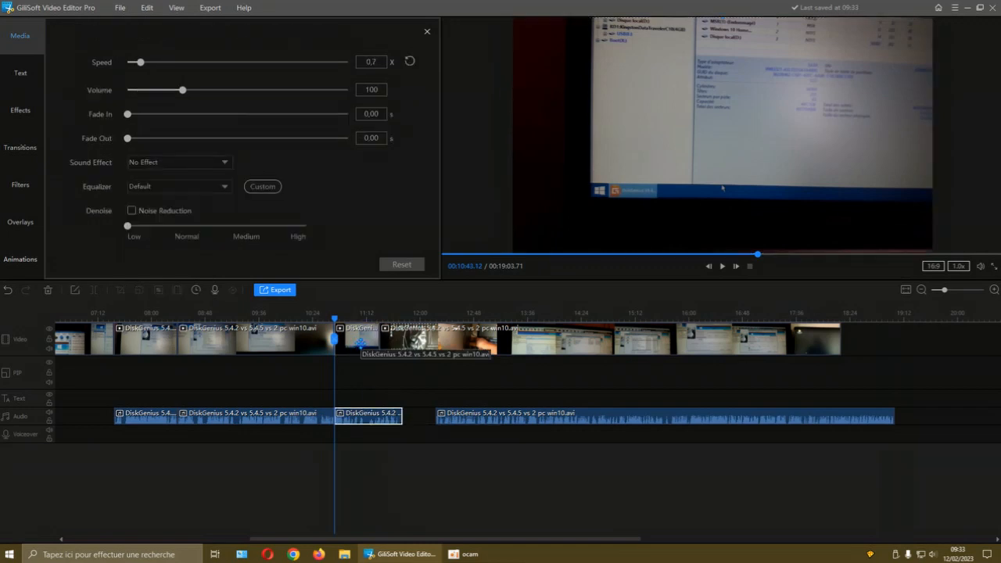
pyautogui.click(360, 342)
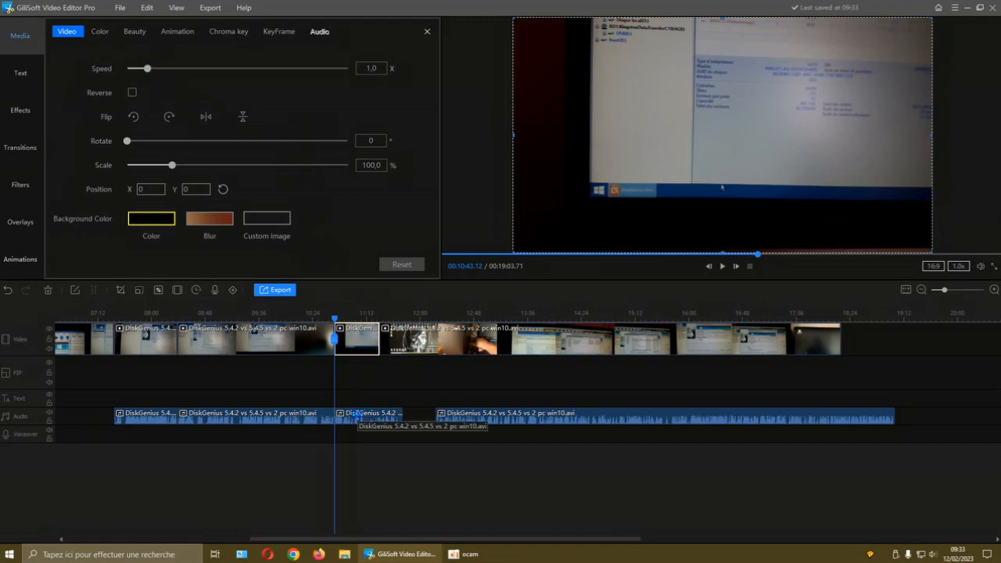
pyautogui.click(357, 416)
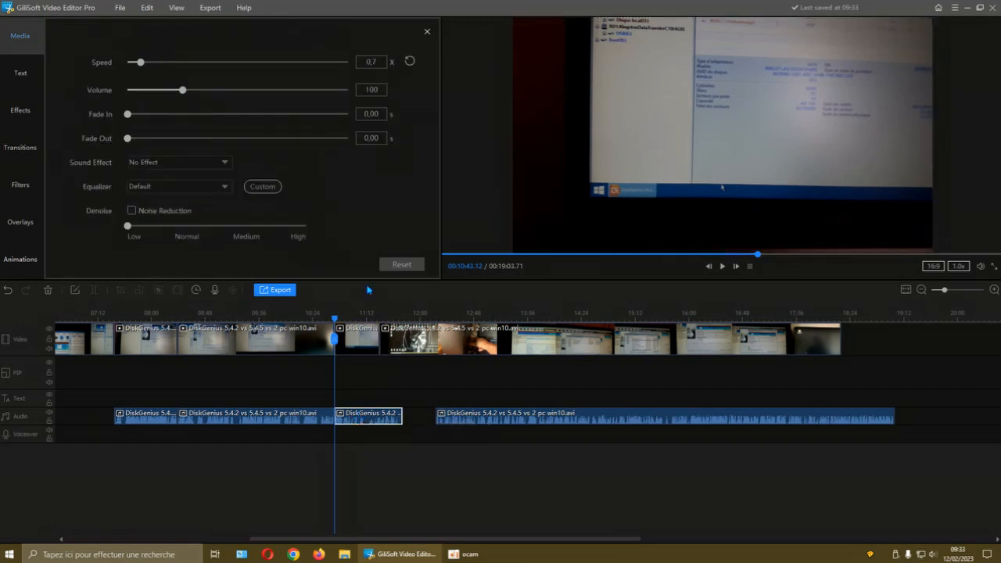
pyautogui.click(357, 335)
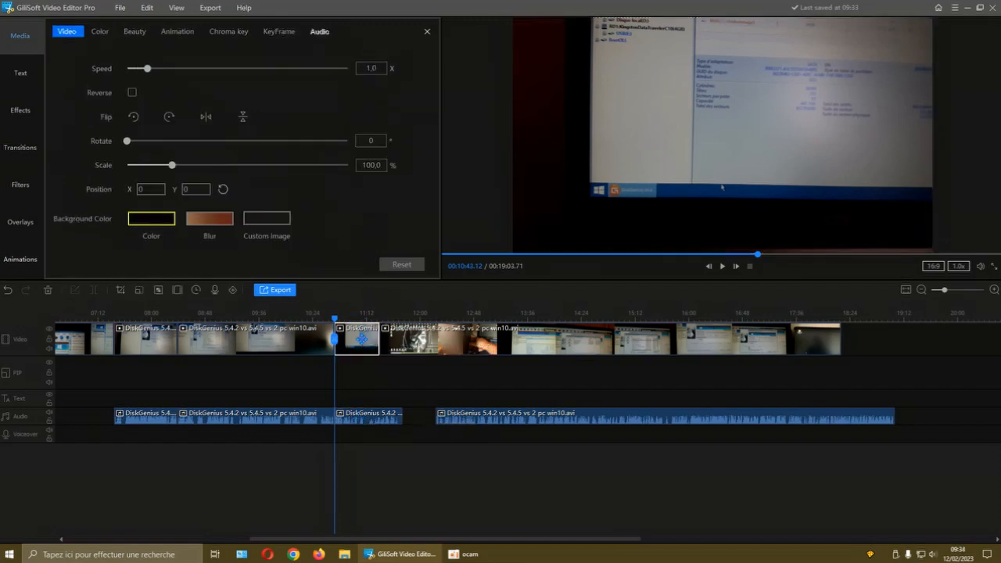
pyautogui.moveTo(147, 71); pyautogui.dragTo(145, 71)
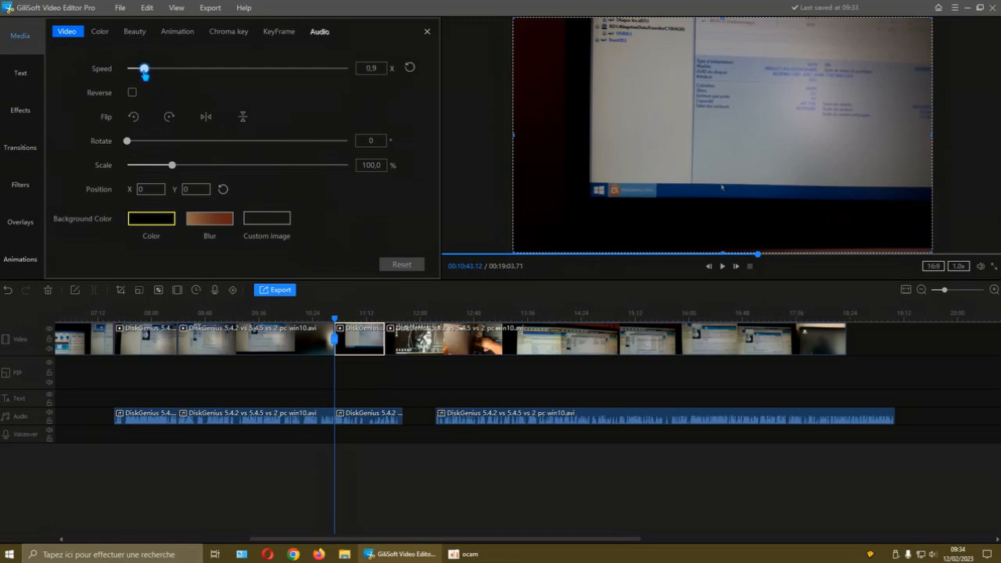
pyautogui.moveTo(145, 72); pyautogui.dragTo(142, 73)
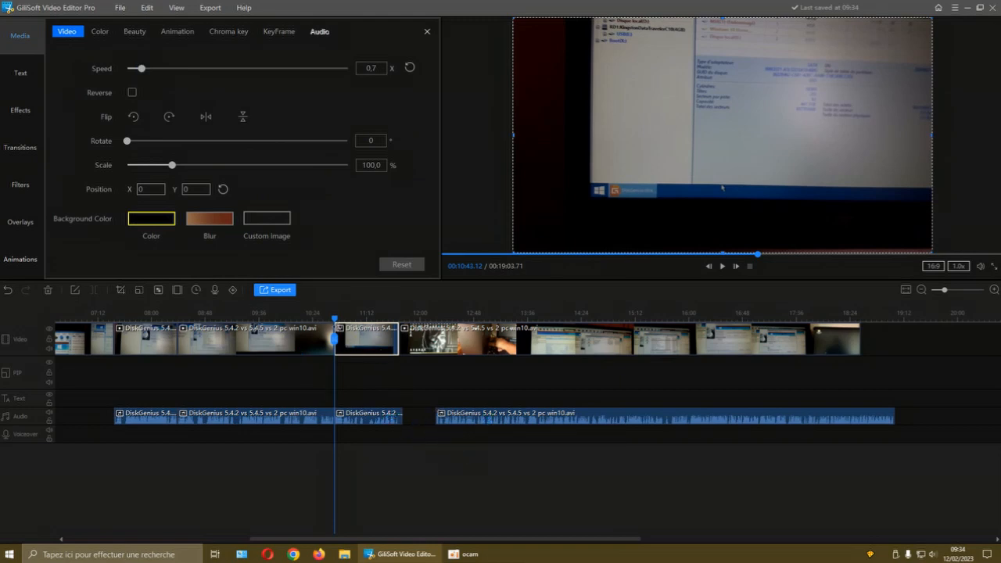
# Compare the speed settings of the short video section and the short audio section beneath it
pyautogui.click(375, 413)
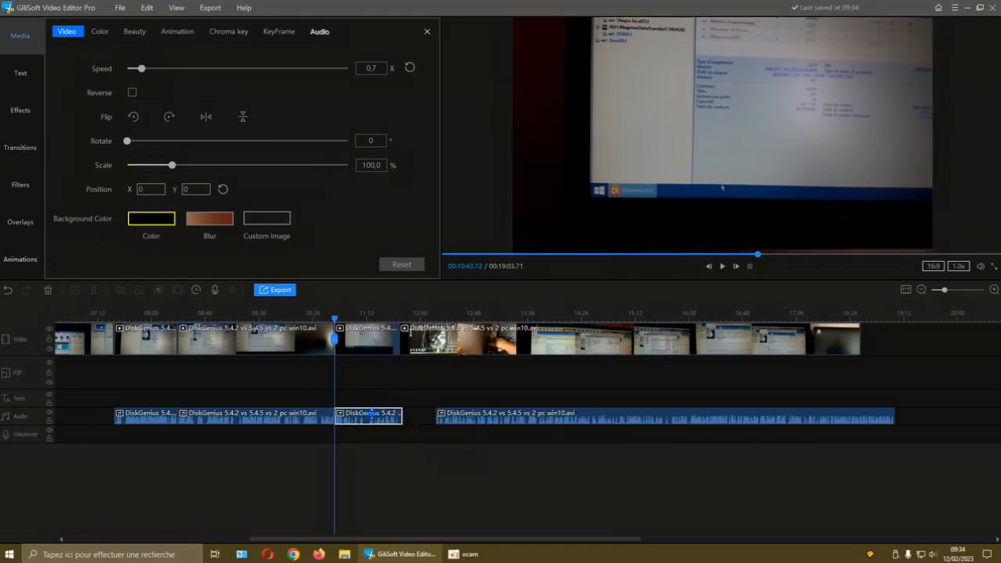
pyautogui.click(372, 343)
pyautogui.click(374, 416)
pyautogui.click(372, 343)
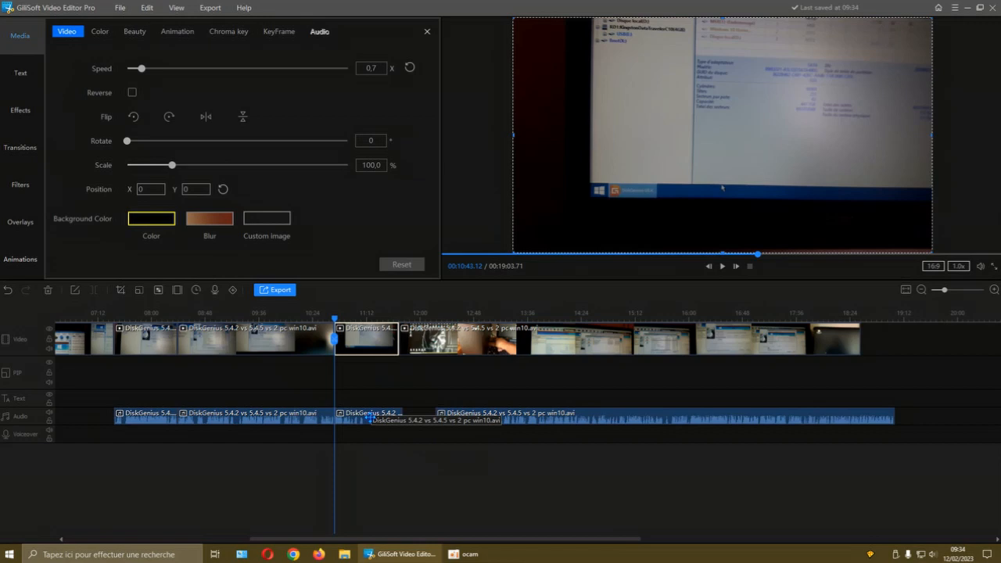
pyautogui.click(368, 416)
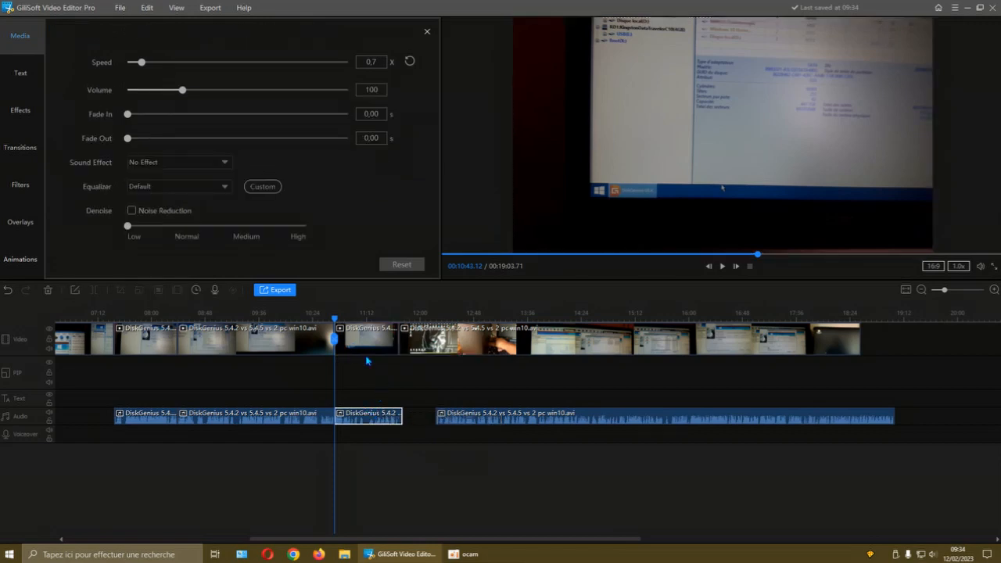
pyautogui.click(371, 346)
pyautogui.click(368, 416)
pyautogui.click(371, 345)
pyautogui.click(368, 416)
# Place the playhead at about 00:10:59 and try to shift the last video section away from the slowed section
pyautogui.moveTo(336, 324); pyautogui.dragTo(354, 326)
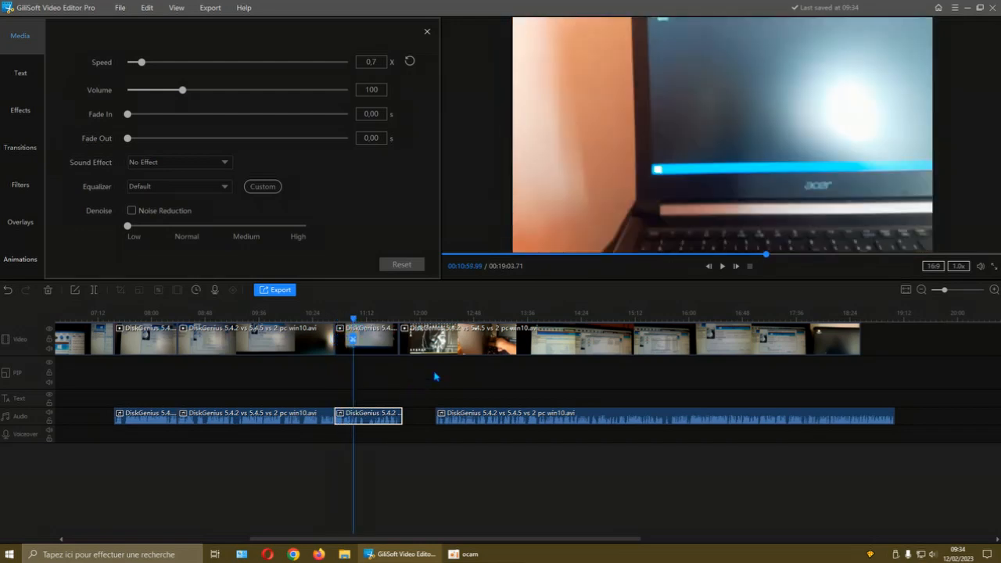
pyautogui.moveTo(466, 342); pyautogui.dragTo(504, 344)
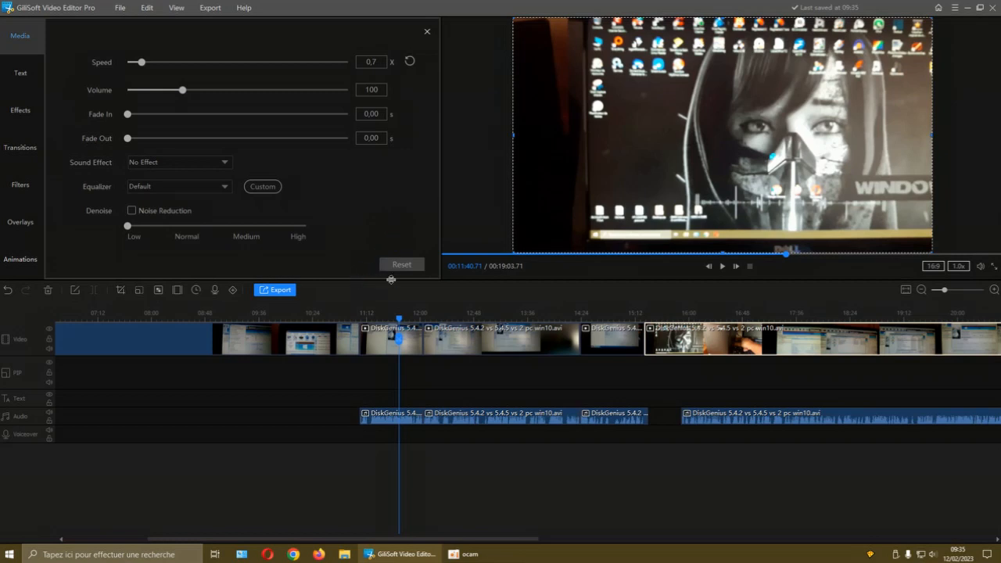
# Examine the sound effects available for the short audio section
pyautogui.click(225, 166)
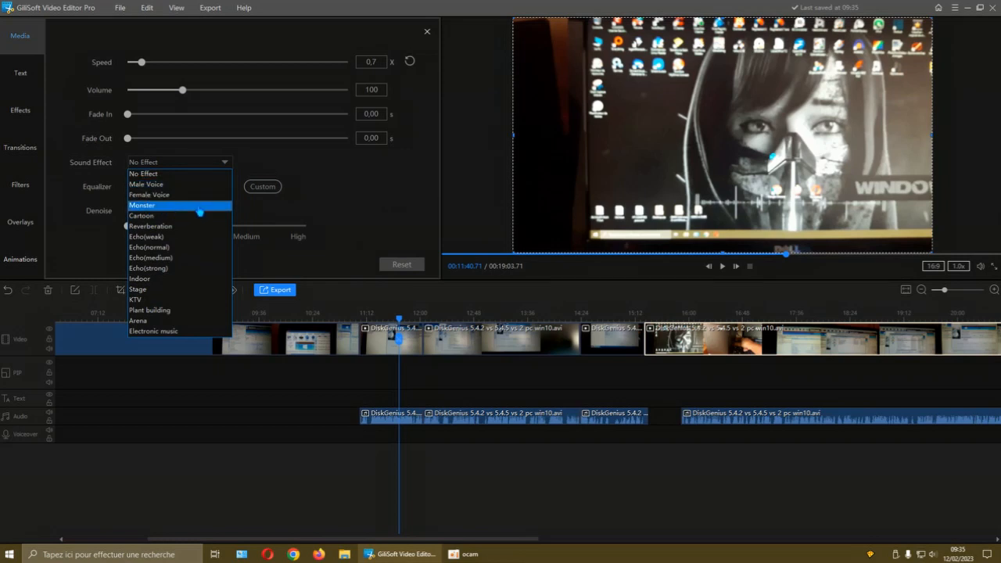
pyautogui.click(325, 194)
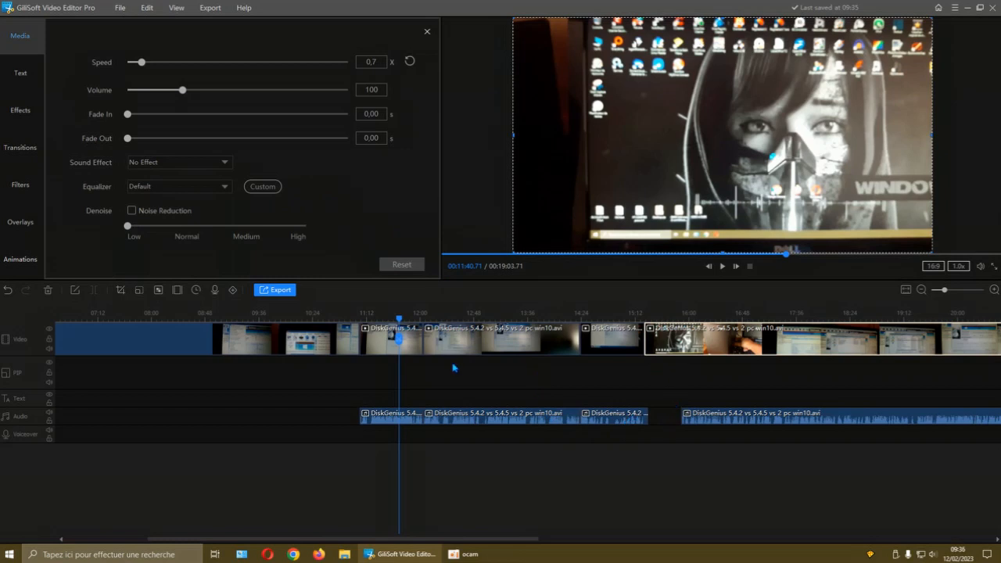
# Shift the last audio section about 24 seconds earlier on its track and check the options for moving it by an exact time
pyautogui.moveTo(399, 321); pyautogui.dragTo(458, 321)
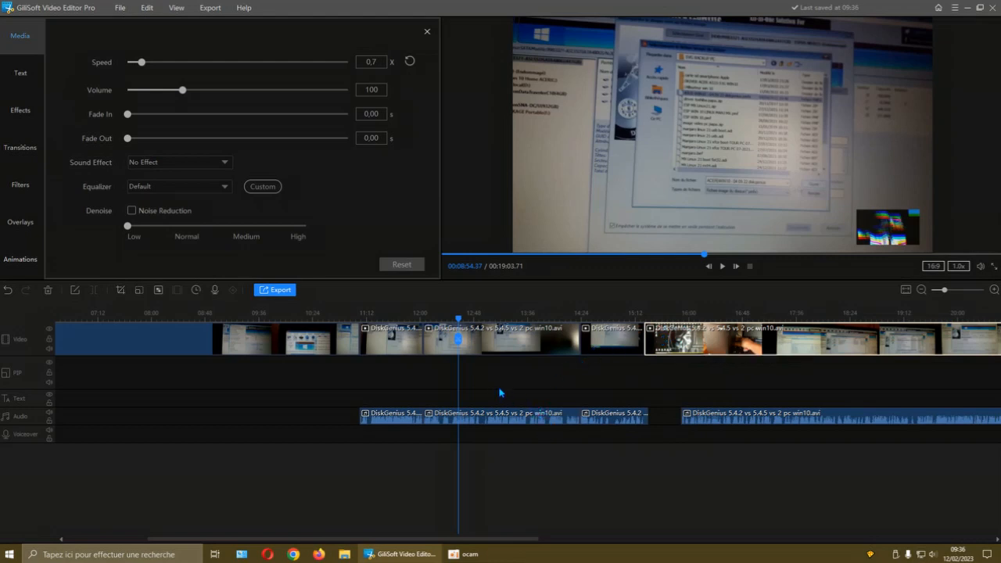
pyautogui.moveTo(733, 417); pyautogui.dragTo(702, 420)
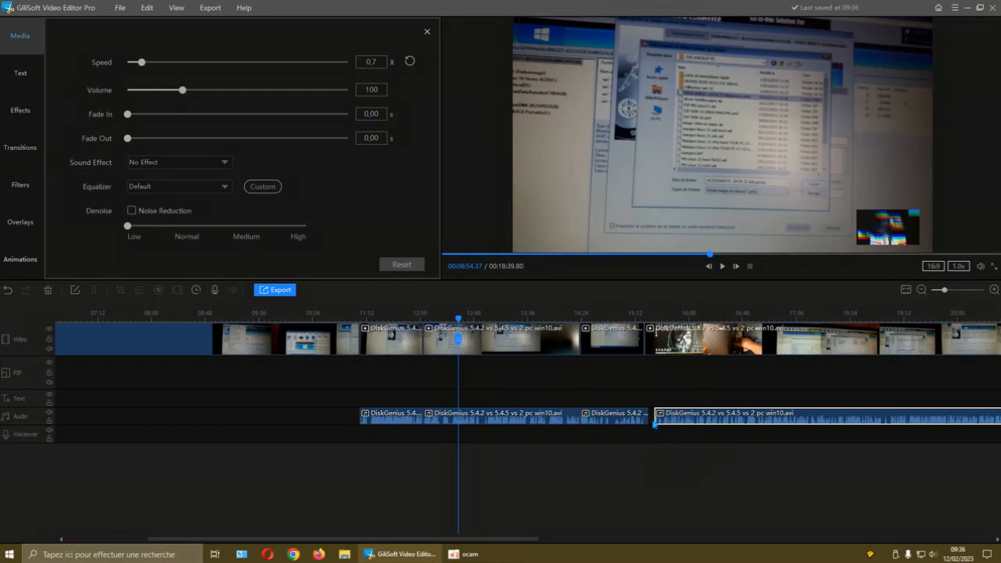
pyautogui.rightClick(652, 420)
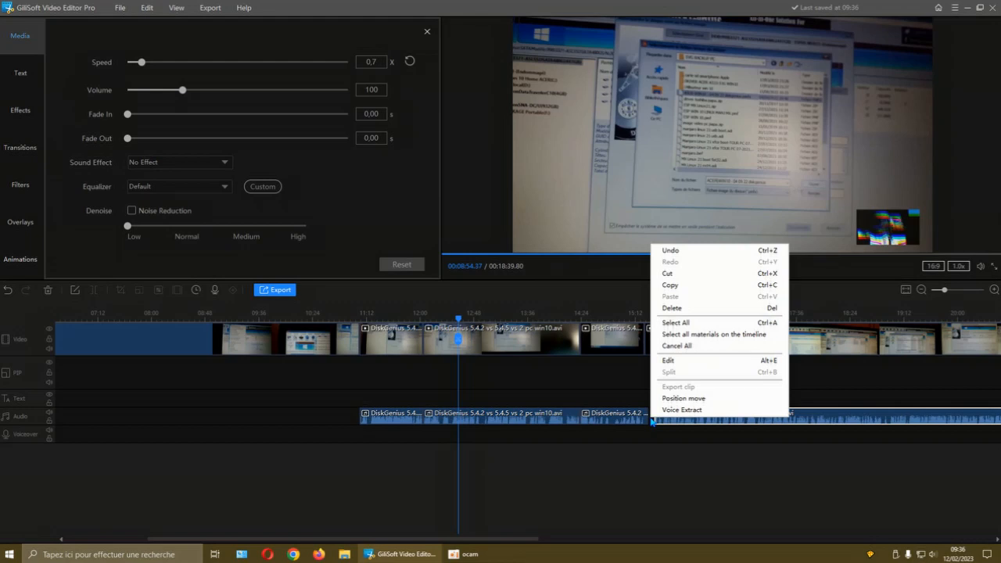
pyautogui.click(691, 399)
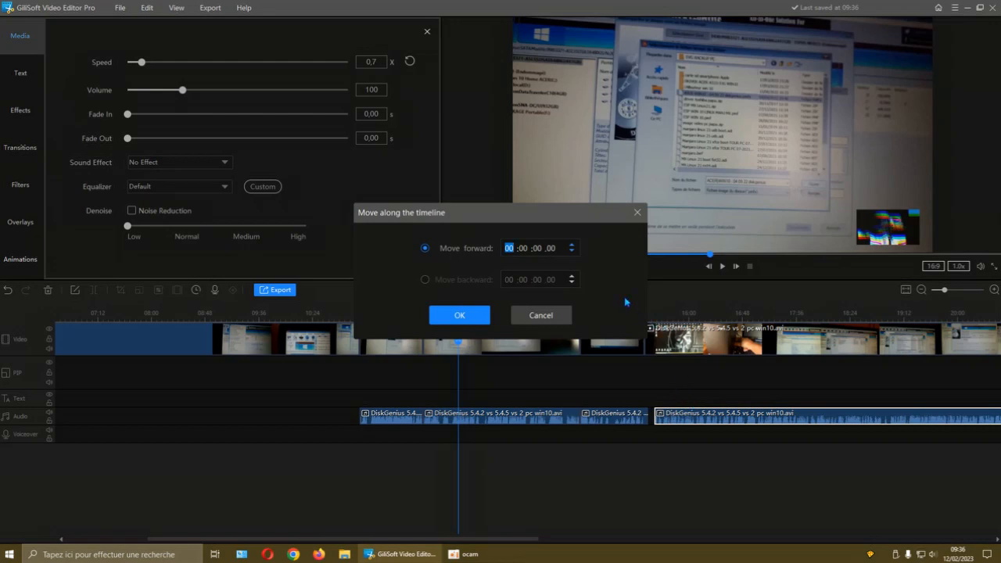
pyautogui.click(638, 213)
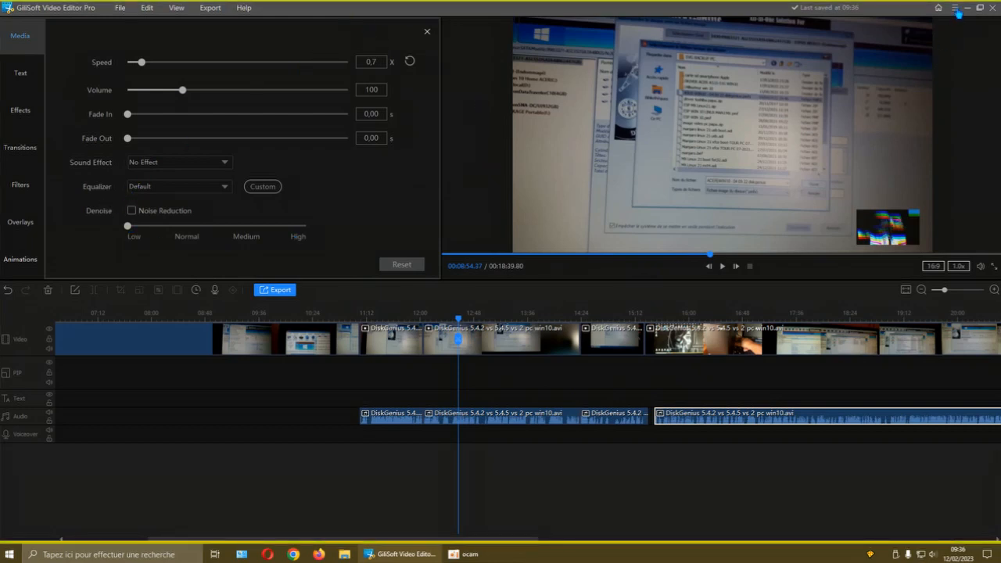
# Check which interface languages the video editor offers
pyautogui.click(956, 10)
pyautogui.moveTo(955, 46)
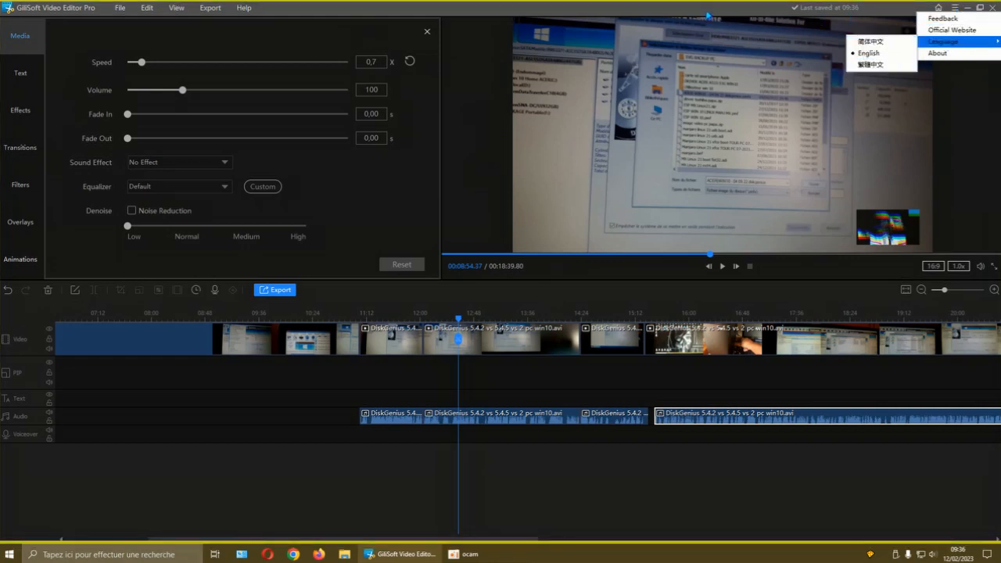
pyautogui.click(681, 22)
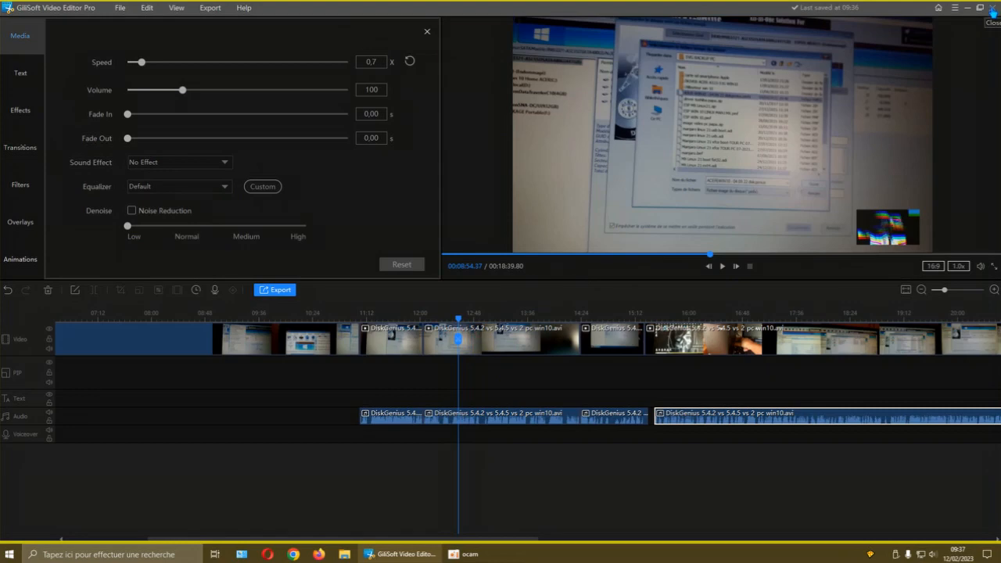
# Close the video editor
pyautogui.click(991, 9)
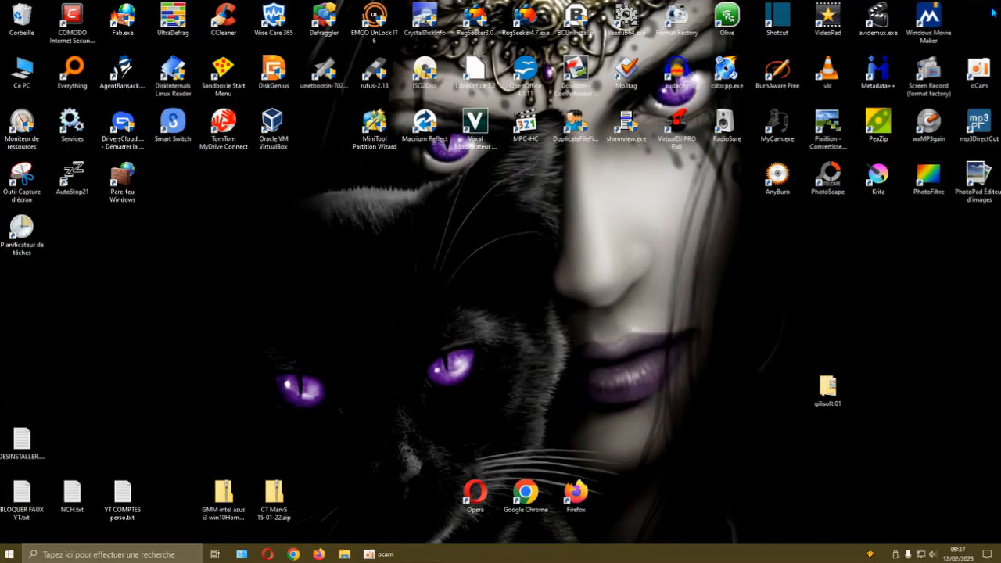